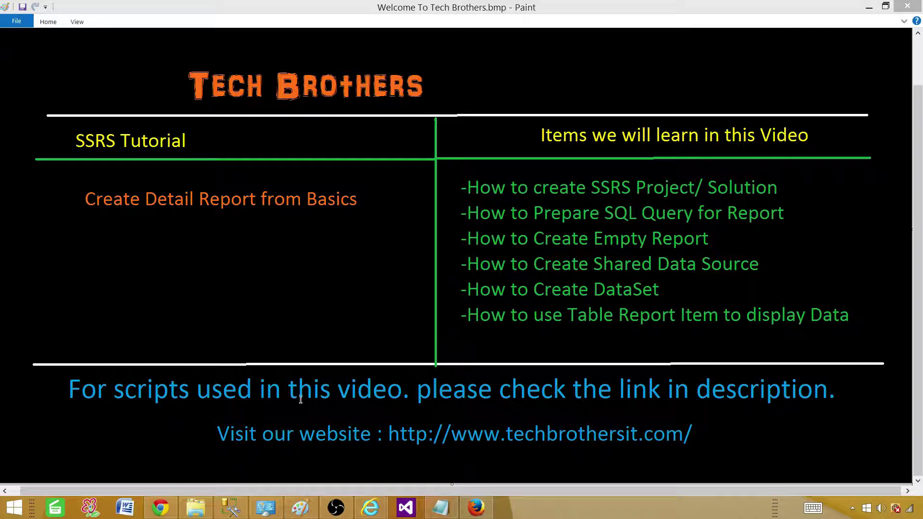
Step: Switch to SQL Server Management Studio and examine the columns and sample rows of the TotalSale query results
left_click(233, 509)
left_click(372, 146)
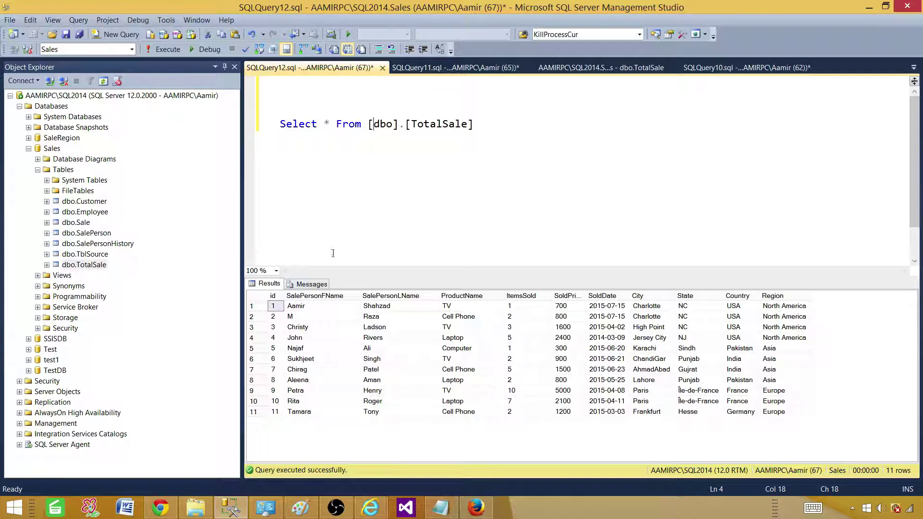
double_click(455, 125)
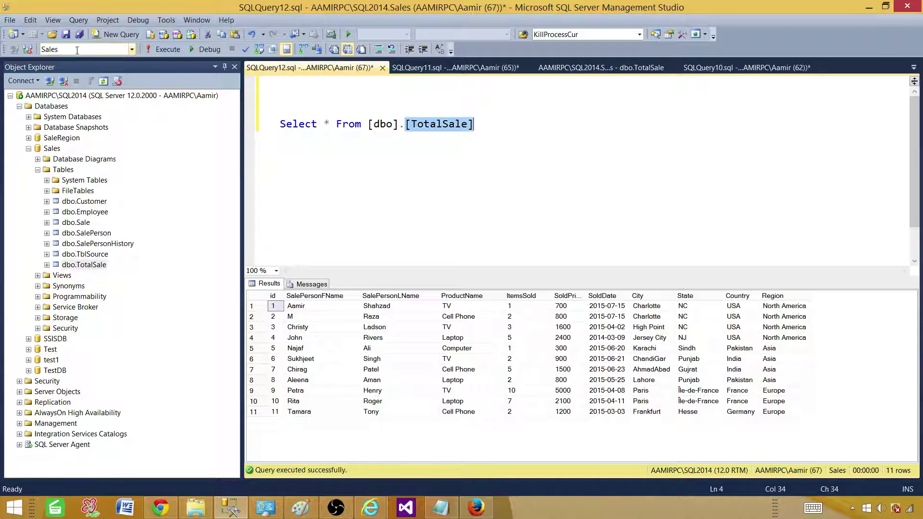
left_click(323, 145)
left_click_drag(321, 311, 396, 416)
left_click(457, 317)
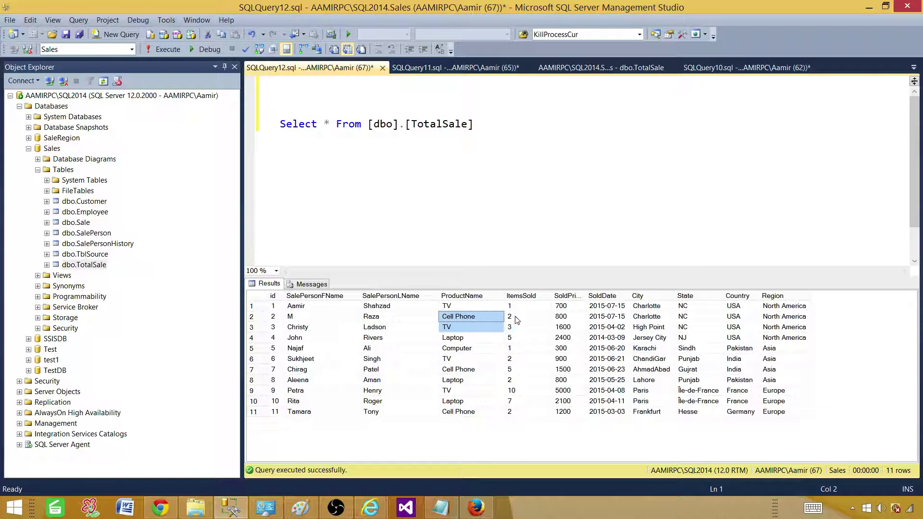
left_click_drag(527, 316, 528, 390)
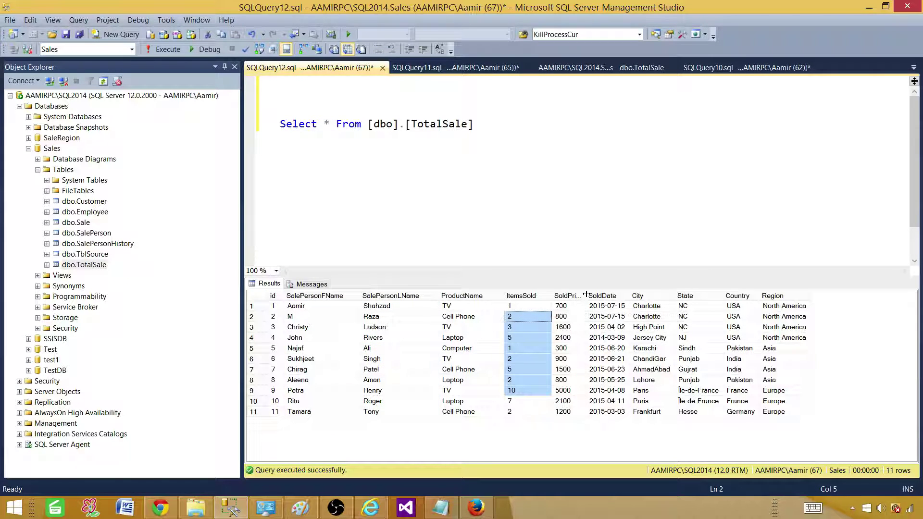
left_click_drag(586, 295, 624, 296)
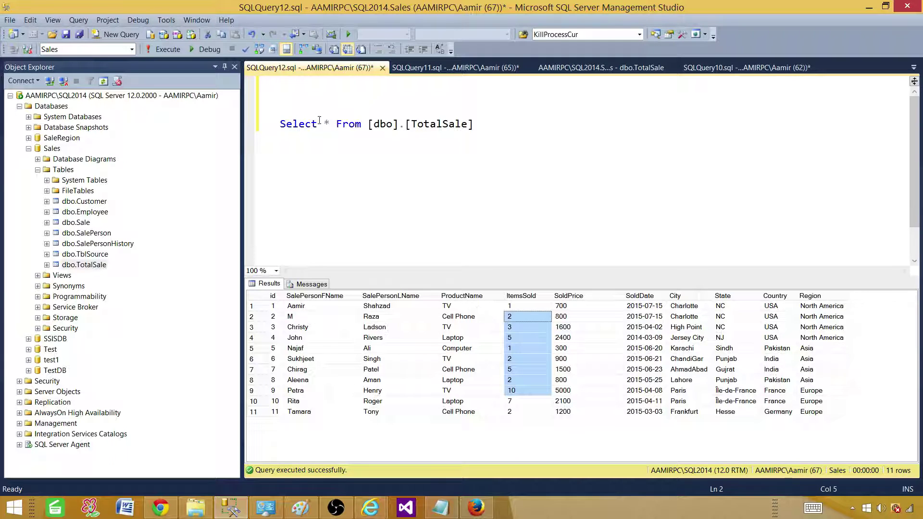
left_click(324, 301)
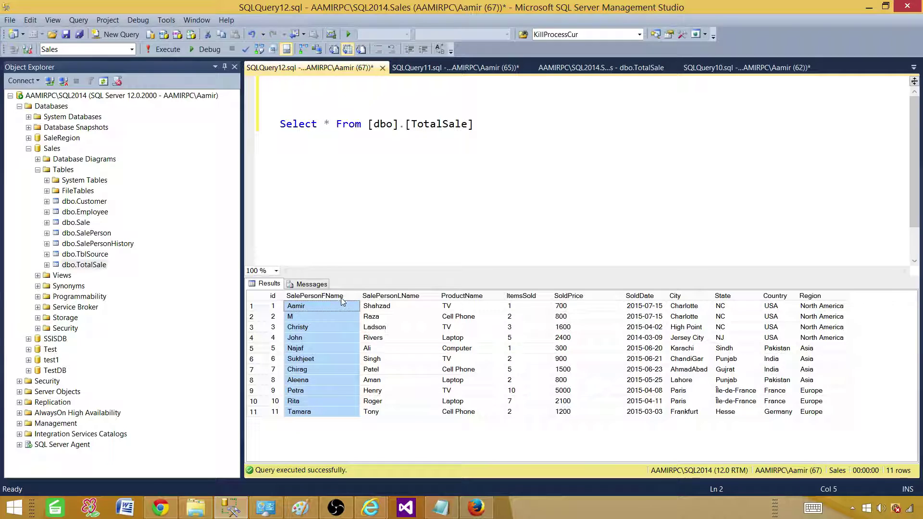
Step: Replace the asterisk in the TotalSale query with the SalePersonFName column aliased as FirstName
left_click(335, 126)
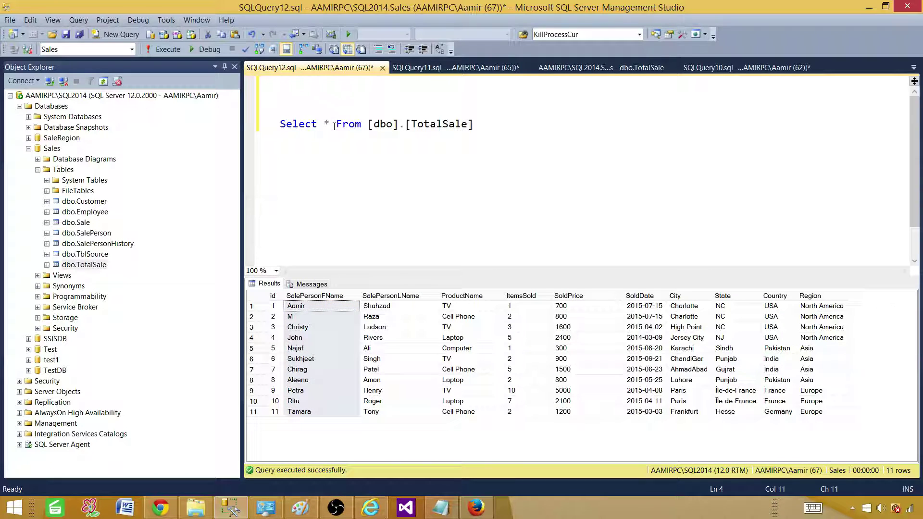
key("BackSpace")
type("SaleP")
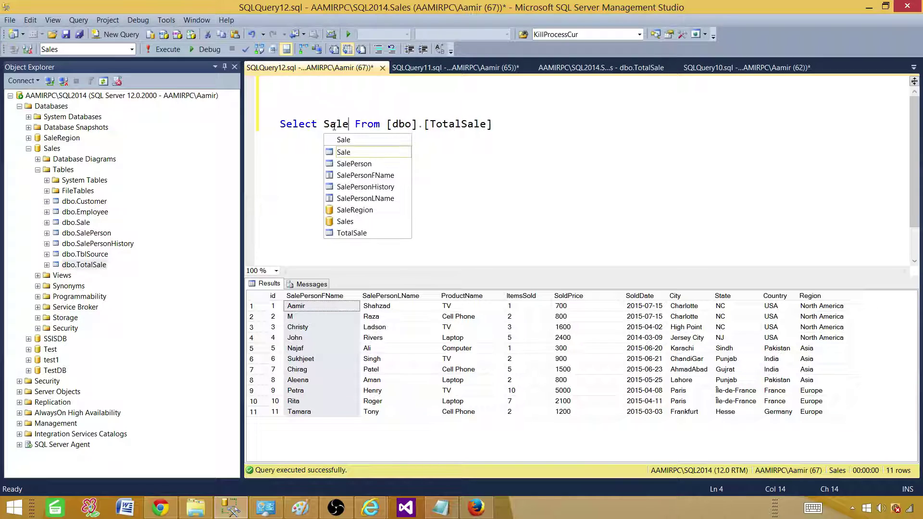
type("erson")
key("Down")
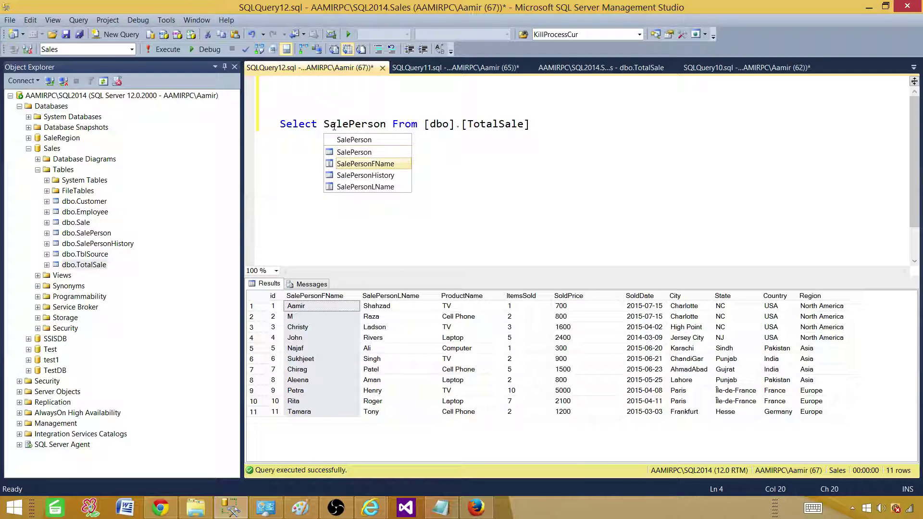
key("Tab")
type("as Firs")
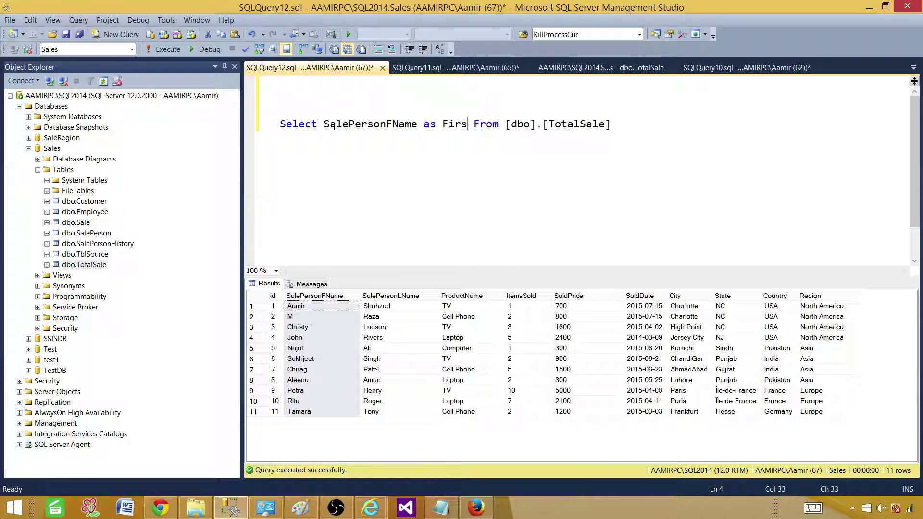
type("tName,")
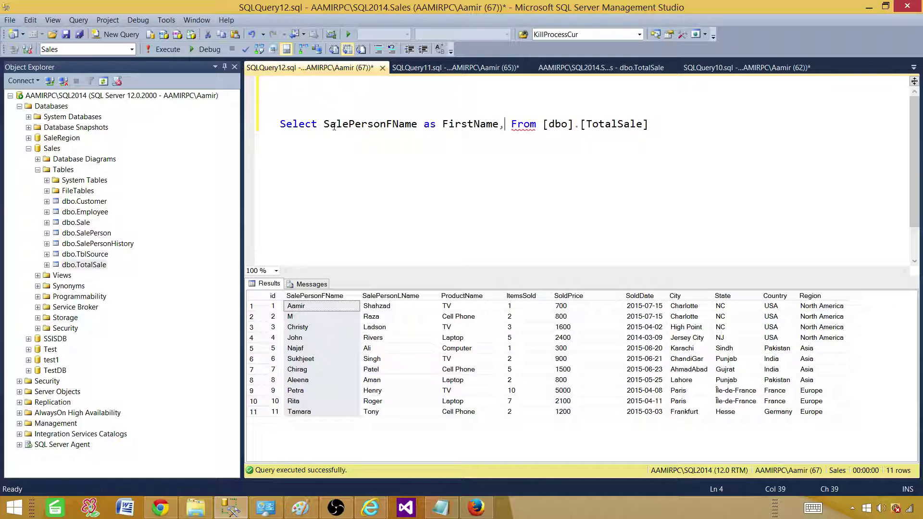
Step: Add the SalePersonLName column aliased as LastName to the select list and break the query onto a new line
type("SalePers")
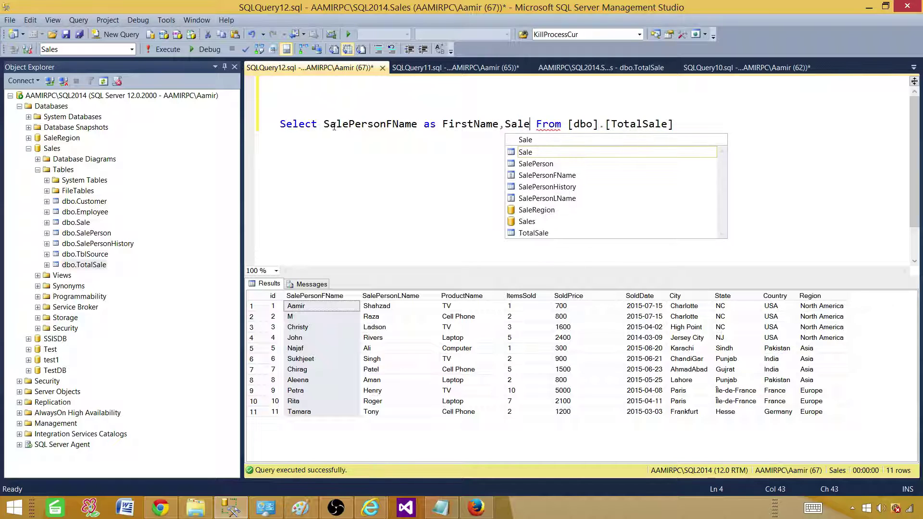
key("Down")
key("Down")
key("Down")
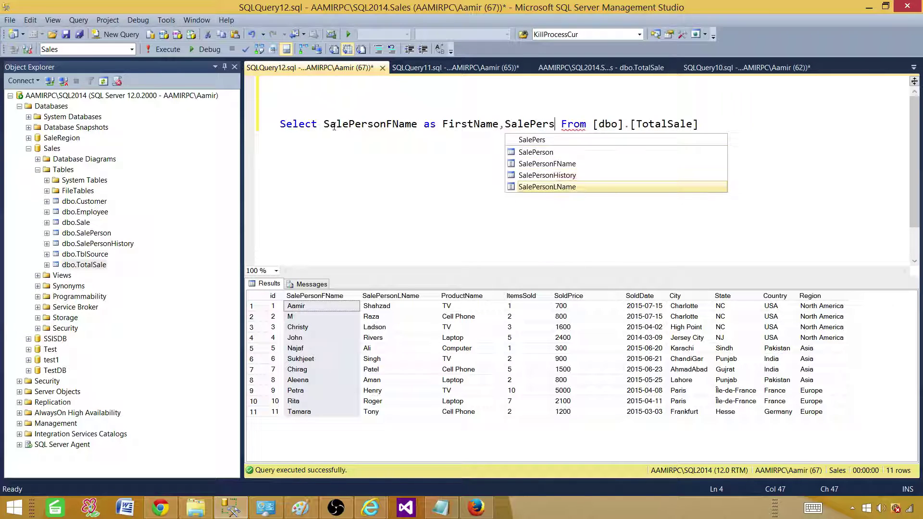
type("AS ")
type("LastName,")
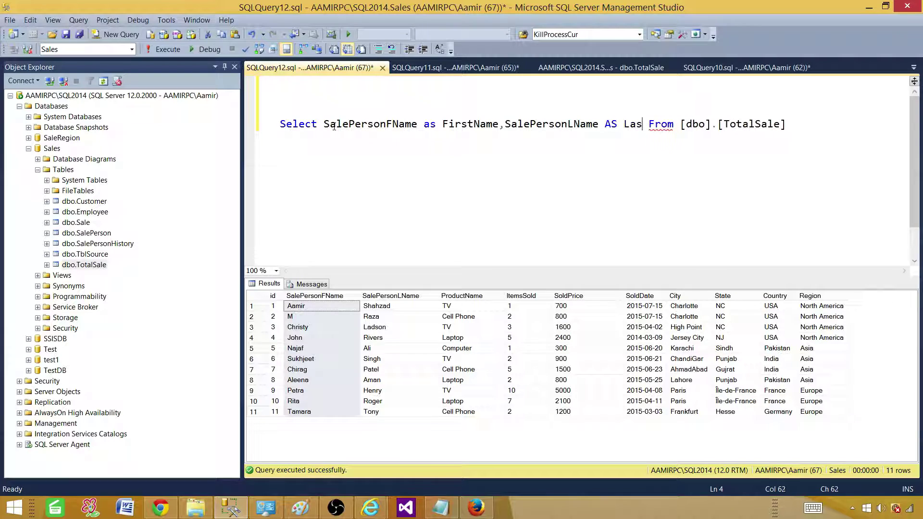
key("Return")
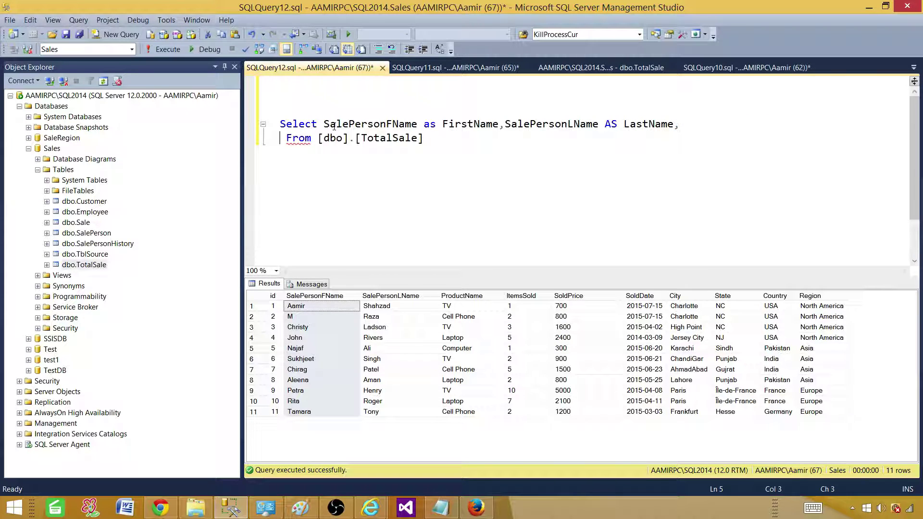
Step: Add the ProductName and ItemsSold columns to the select list on the second line
type("PRo")
key("BackSpace")
key("BackSpace")
type("roduc")
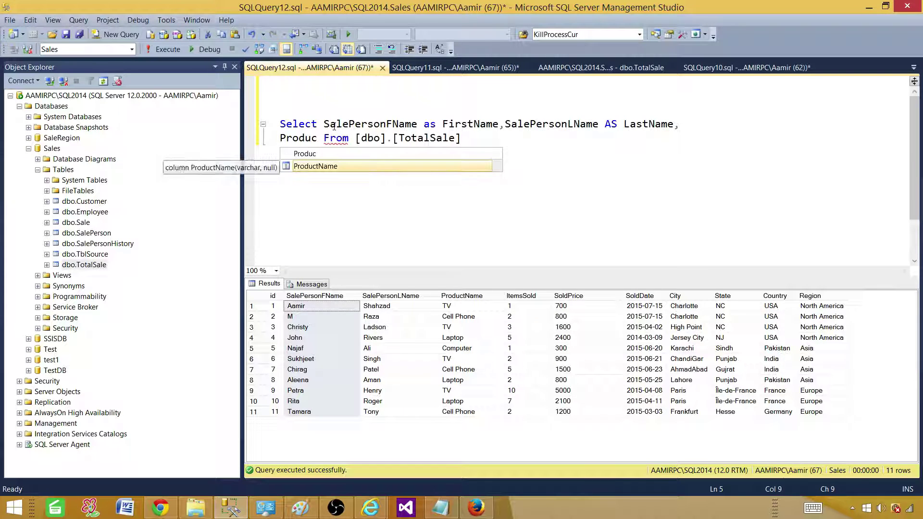
key("Tab")
type(",Item")
key("Tab")
type(",")
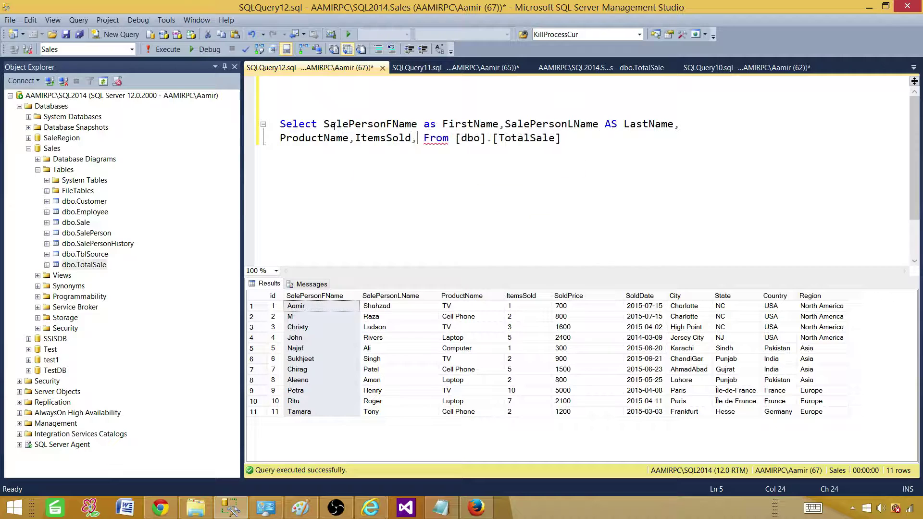
Step: Add the SoldDate column to the select list and execute the query
type("Sold")
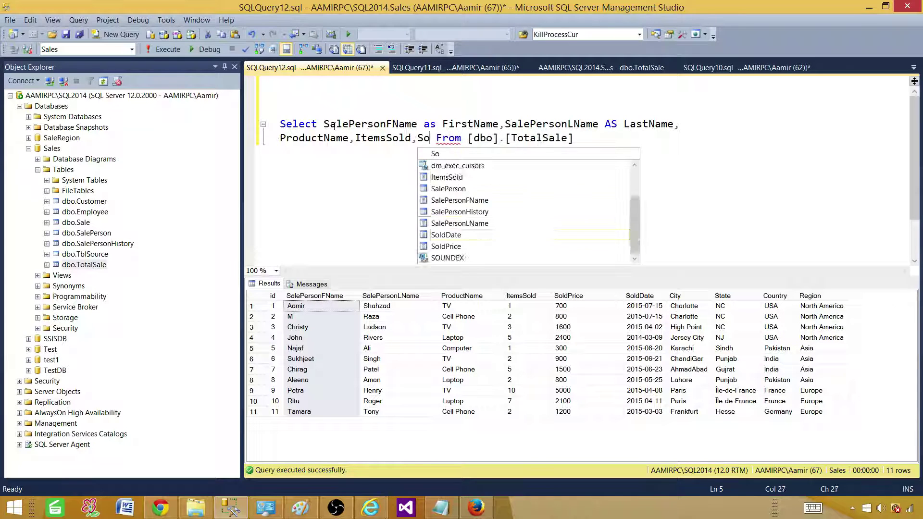
key("Tab")
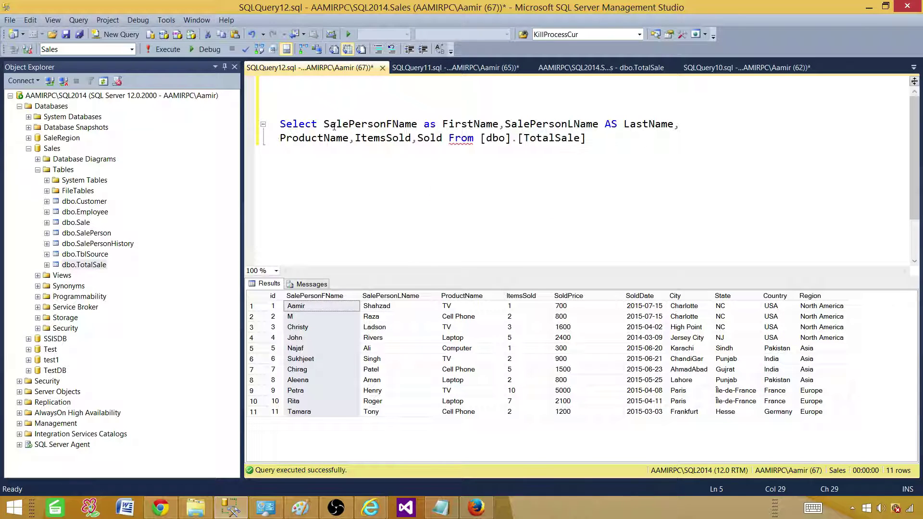
left_click_drag(611, 139, 281, 98)
left_click(164, 49)
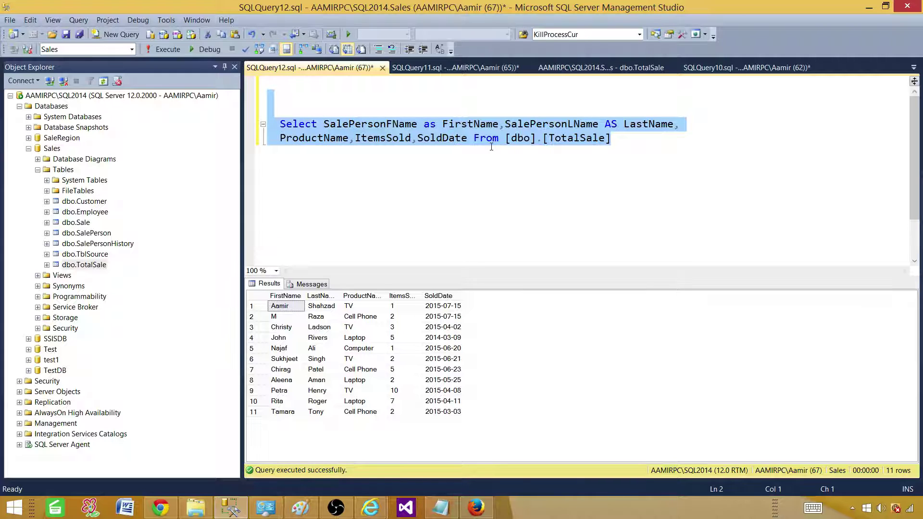
Step: Copy the complete two-line SELECT statement from the query editor
left_click_drag(610, 140, 280, 124)
right_click(311, 135)
left_click(339, 157)
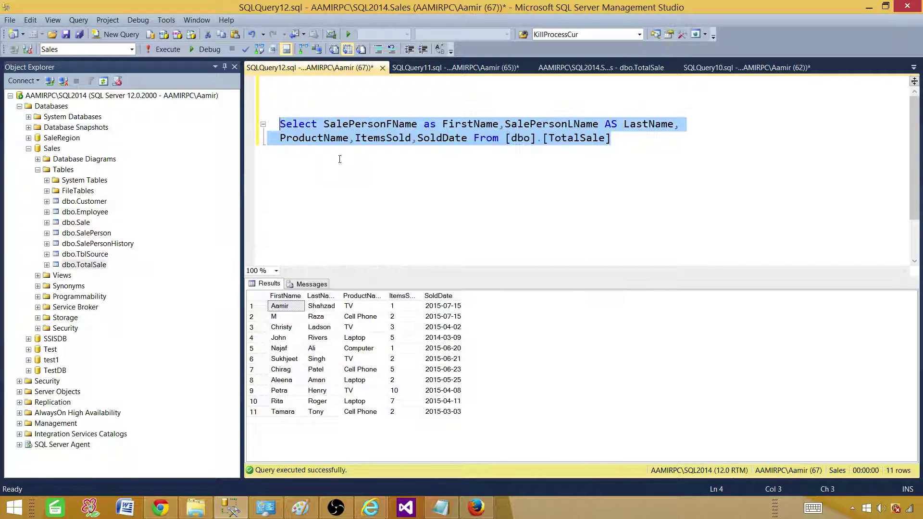
left_click(612, 142)
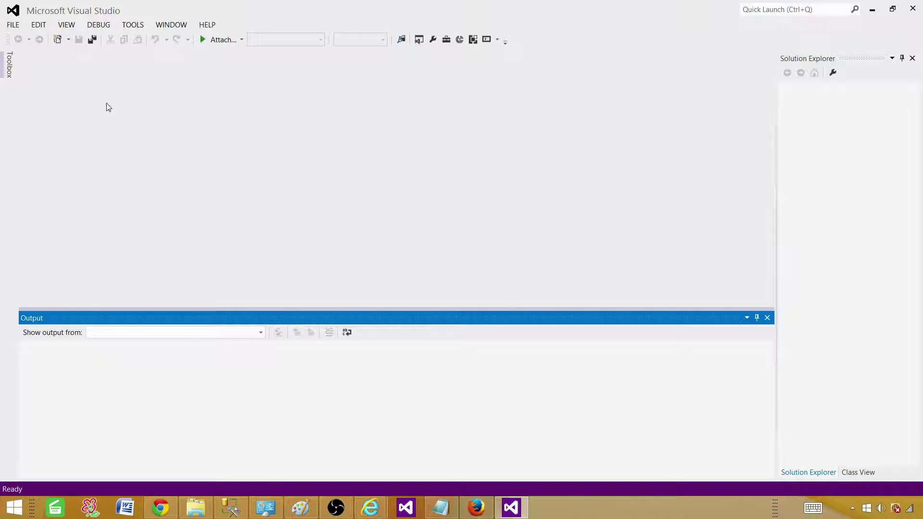
Step: In Visual Studio, start a new Report Server Project from the Reporting Services templates and name it SSRS_Project
left_click(13, 25)
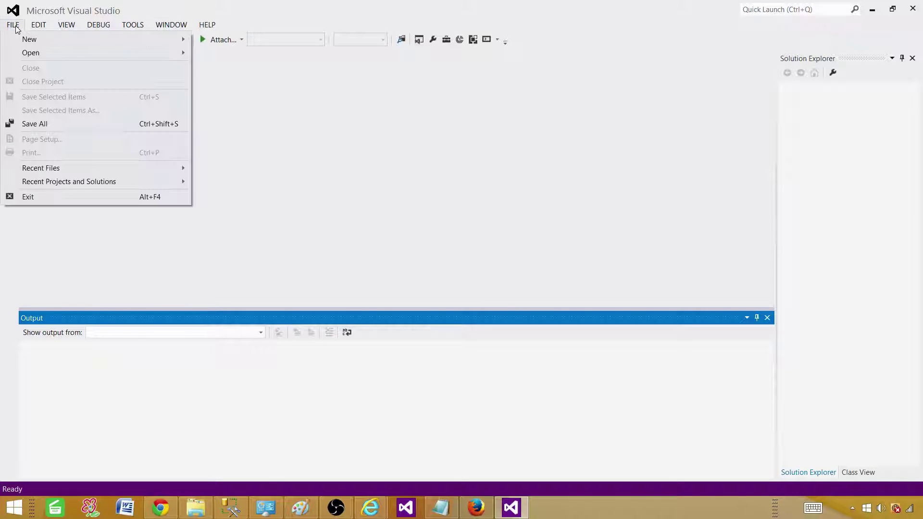
mouse_move(34, 41)
left_click(226, 41)
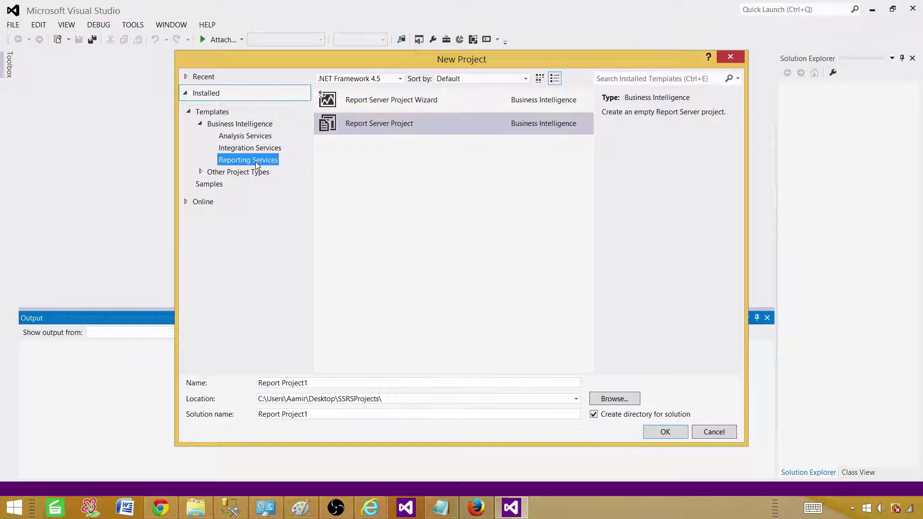
left_click(388, 123)
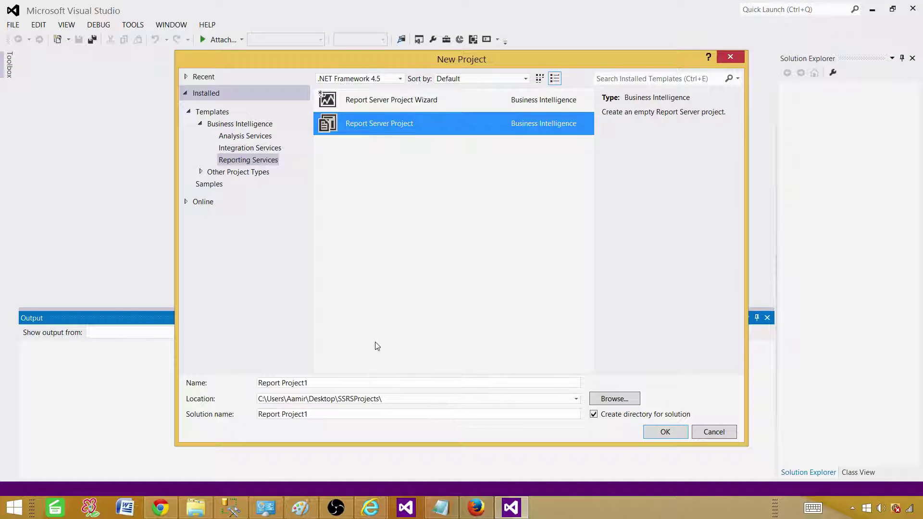
left_click_drag(310, 383, 227, 385)
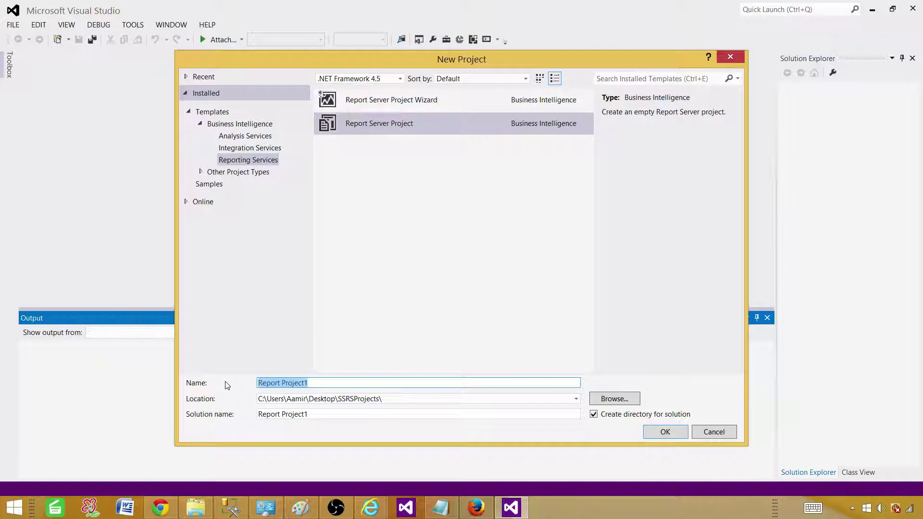
type("SSRS_Project")
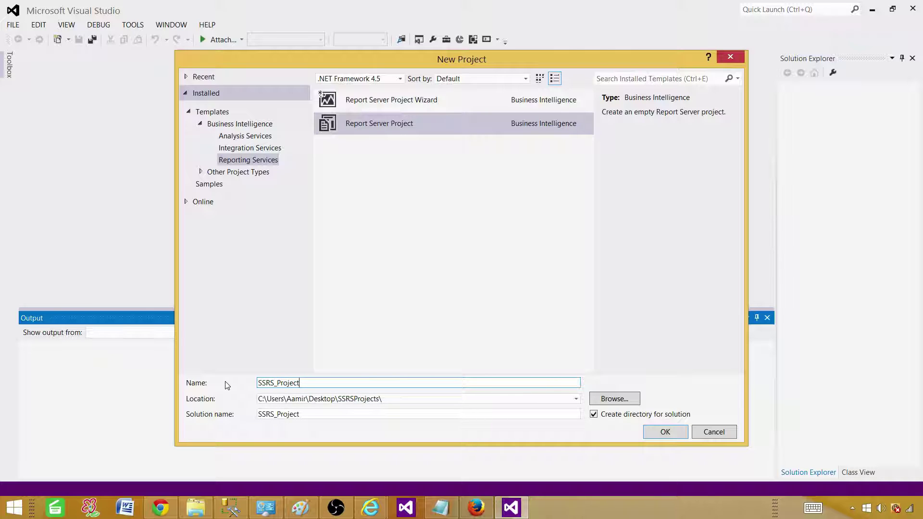
Step: Name the solution SSRS_Solution, keep the SSRSProjects folder as location, and create the project
left_click(302, 414)
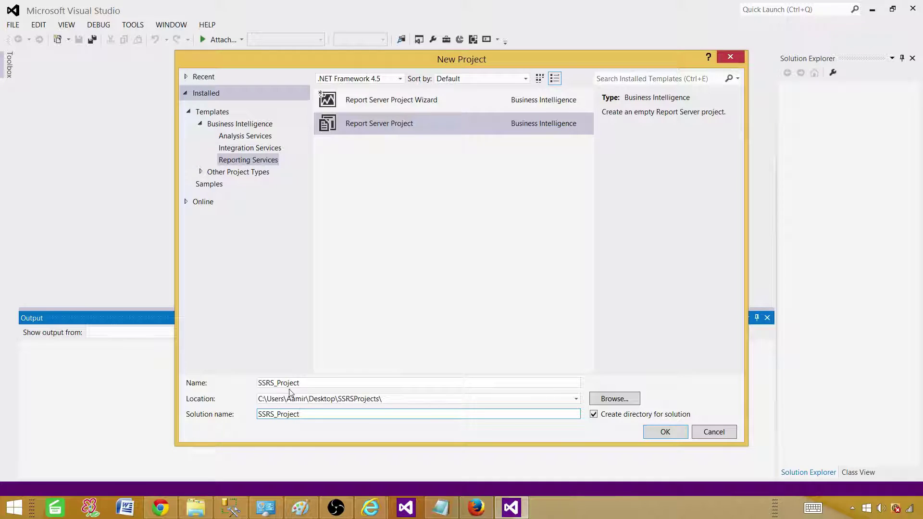
left_click_drag(300, 414, 279, 414)
type("Solution")
left_click(400, 399)
left_click(383, 399)
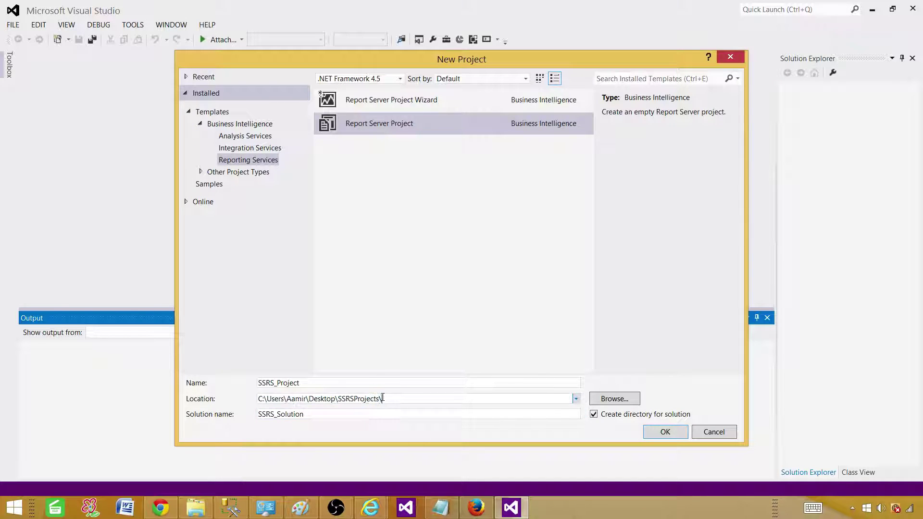
left_click_drag(383, 399, 243, 397)
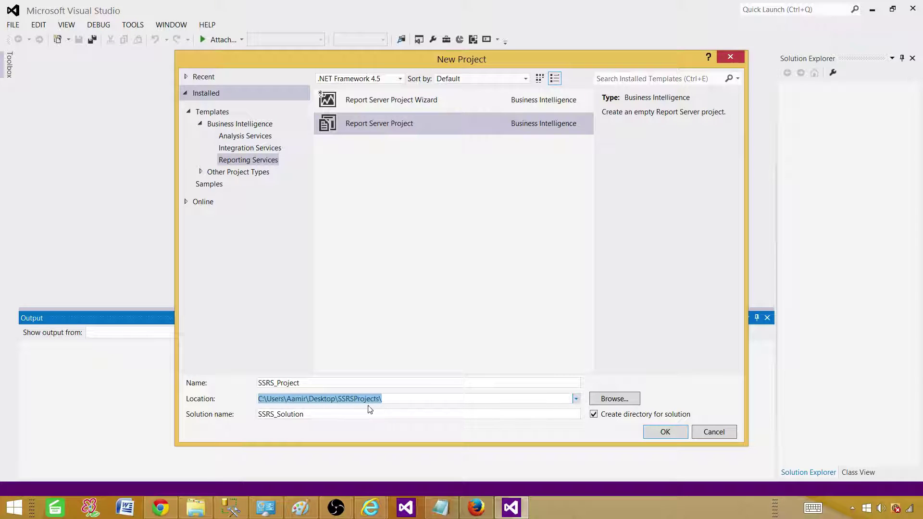
left_click(664, 433)
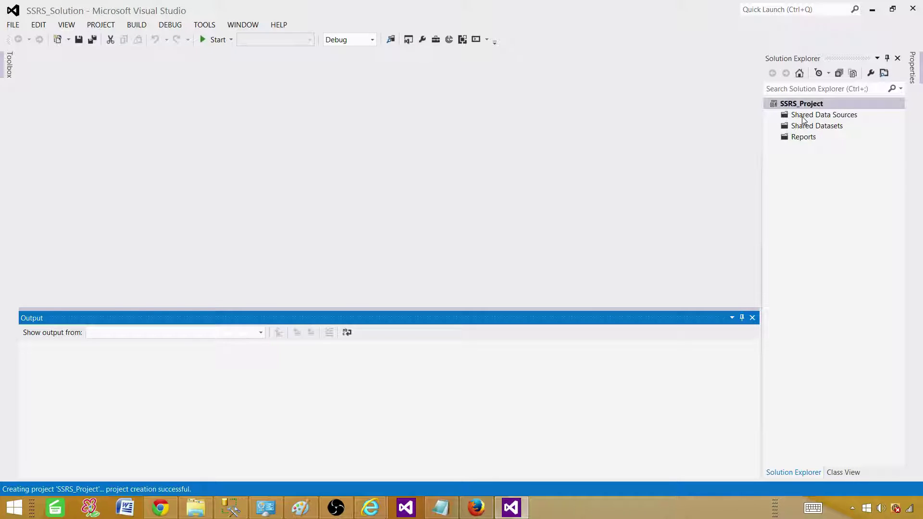
left_click(802, 116)
left_click(809, 127)
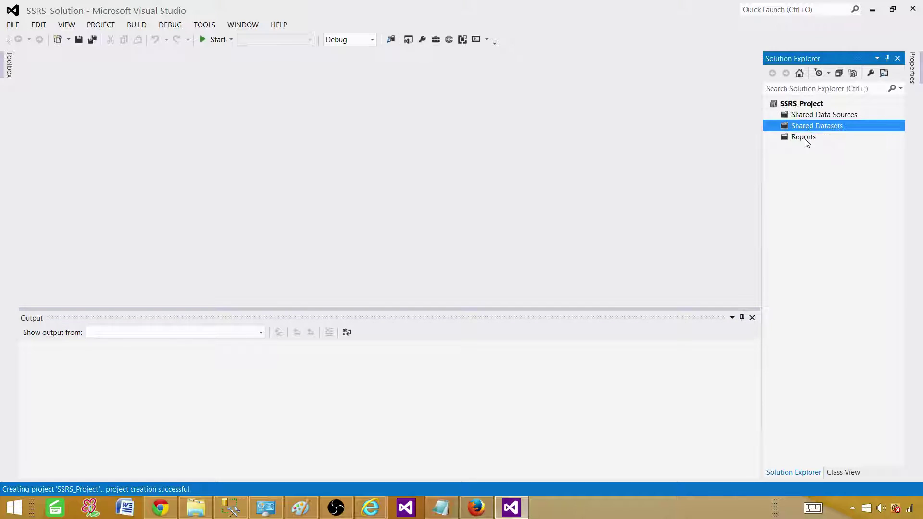
left_click(805, 141)
Step: Add a new shared data source to the project, name it Sales and set its type to Microsoft SQL Server
left_click(795, 119)
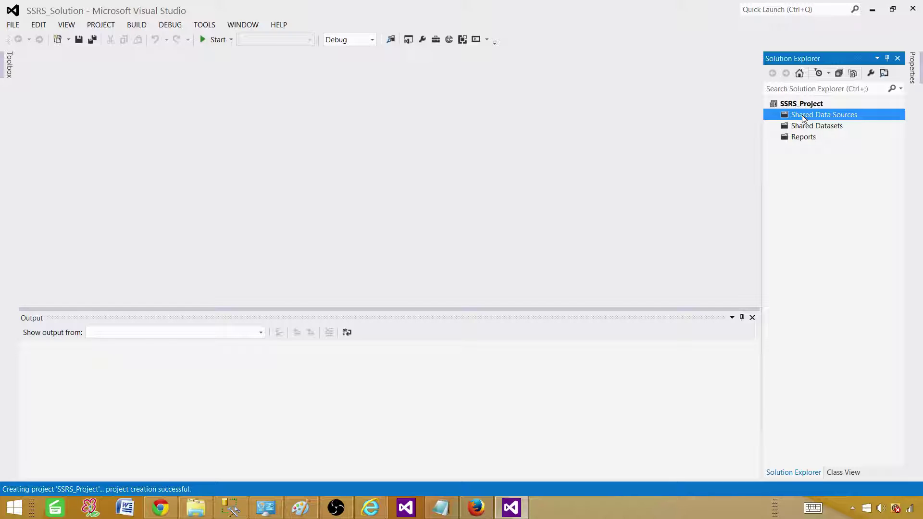
right_click(802, 115)
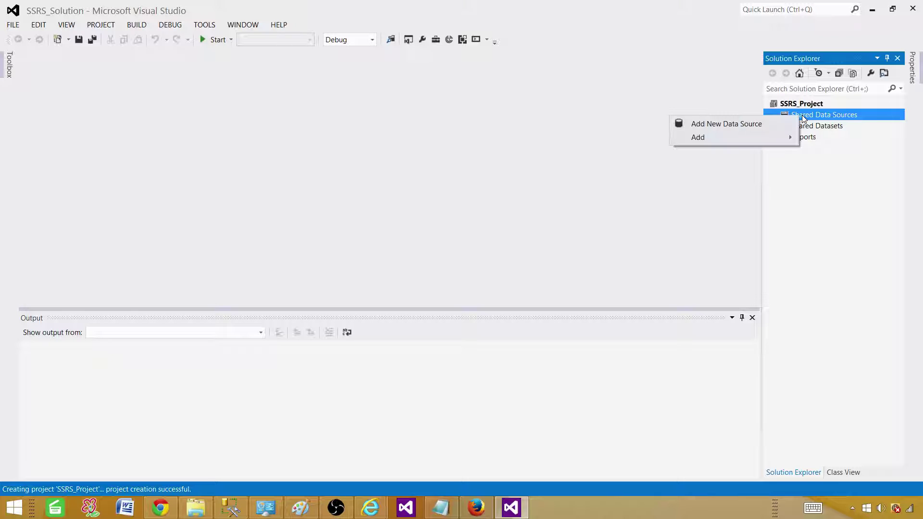
left_click(718, 124)
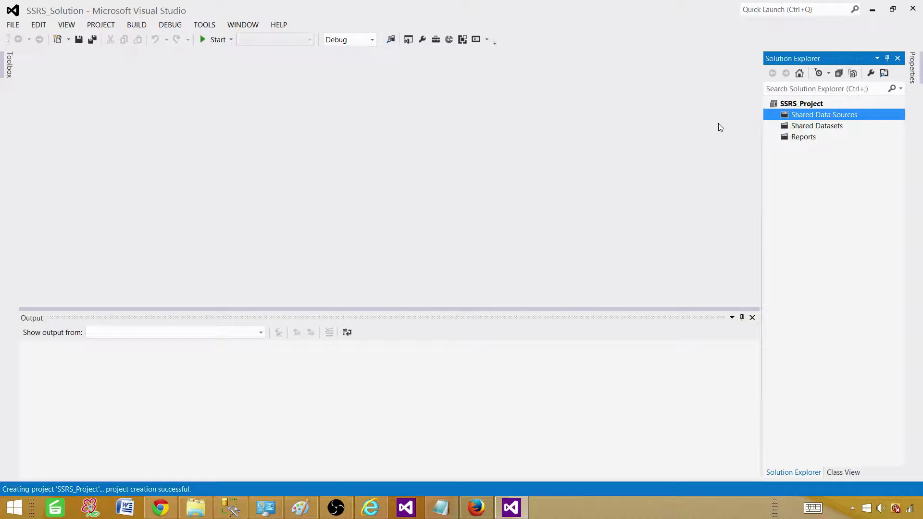
left_click_drag(419, 109, 345, 115)
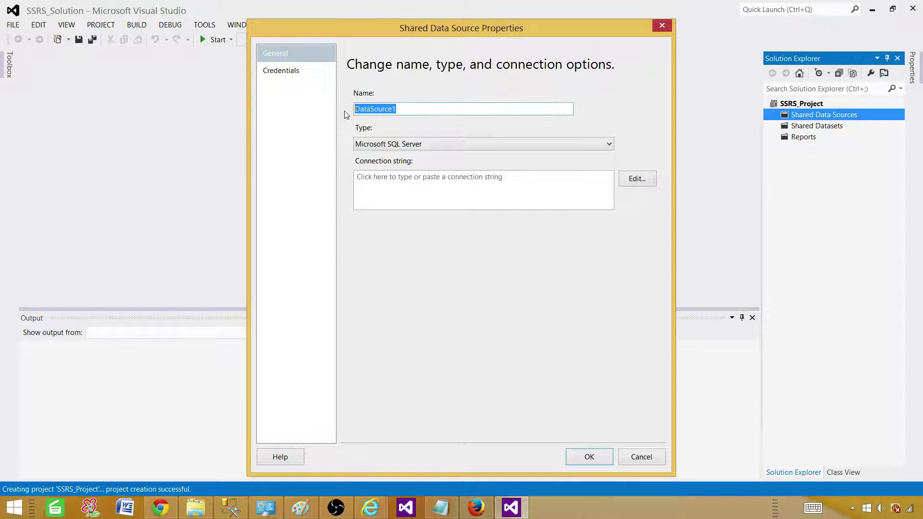
type("S")
type("ales")
left_click(382, 145)
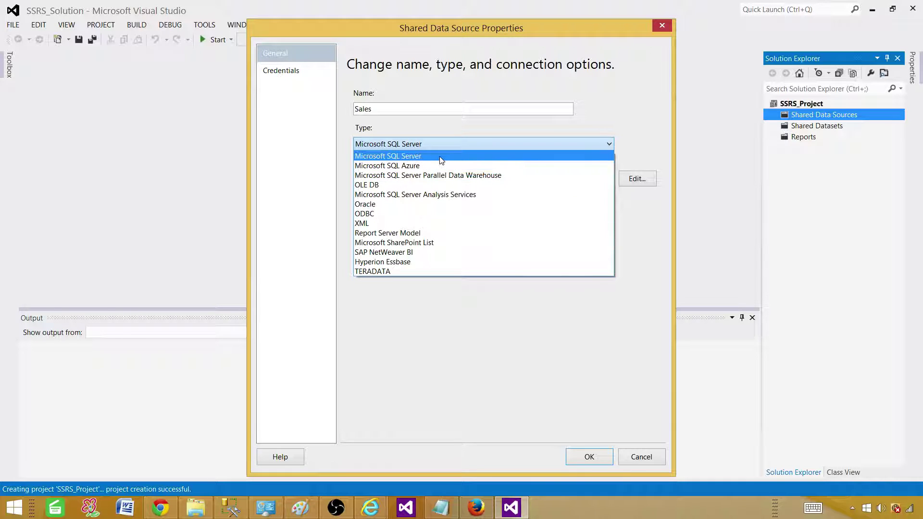
left_click(408, 155)
Step: Point the data source's connection to the SQL2014 server instance and the Sales database, testing the connection before accepting it
left_click(642, 183)
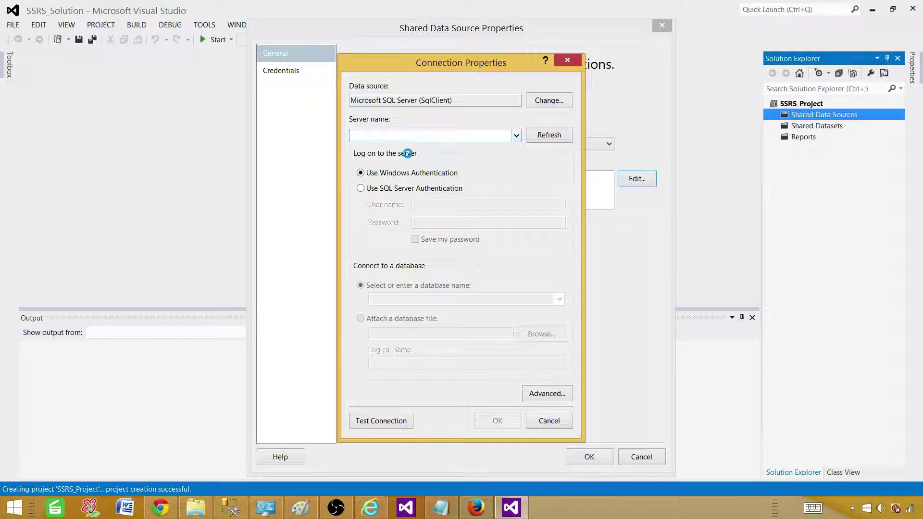
left_click(407, 149)
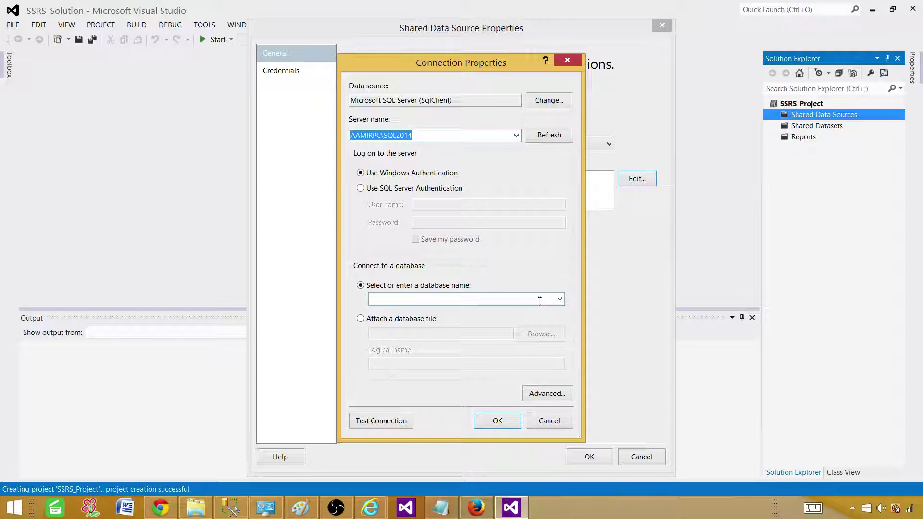
left_click(560, 299)
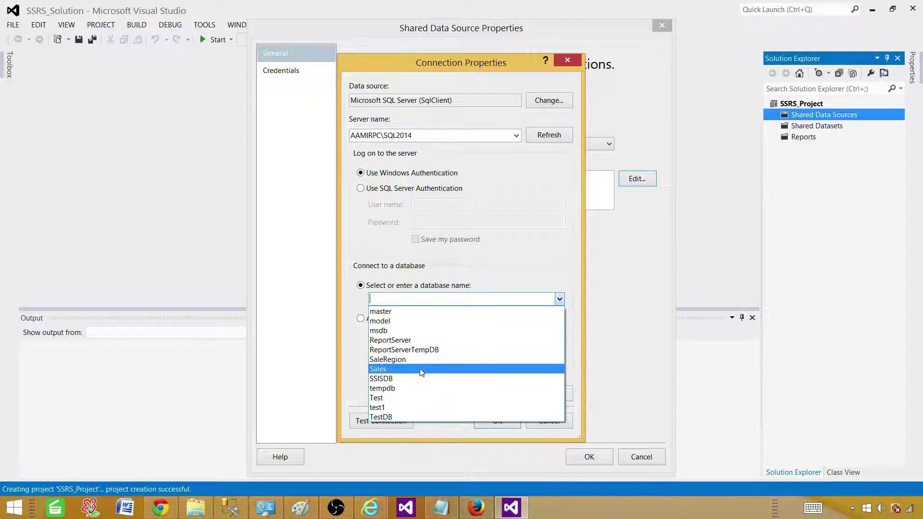
left_click(421, 373)
left_click(408, 422)
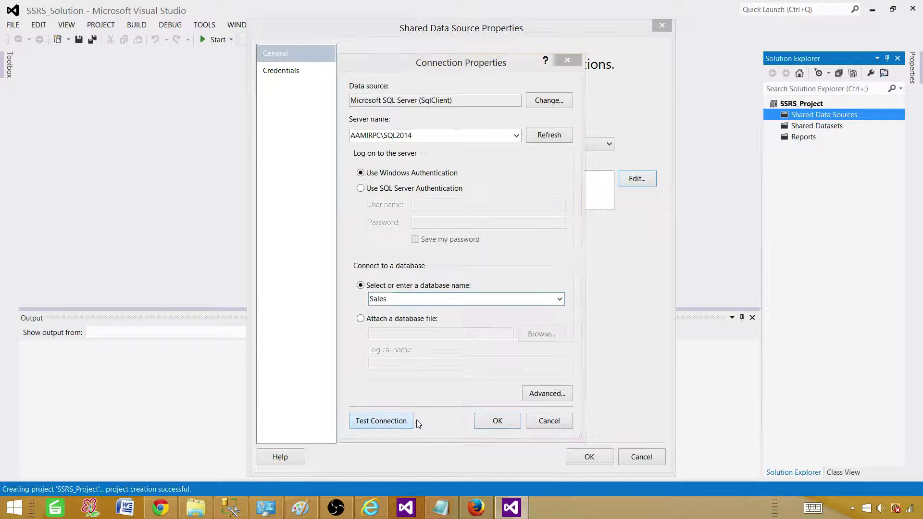
left_click(509, 299)
left_click(506, 421)
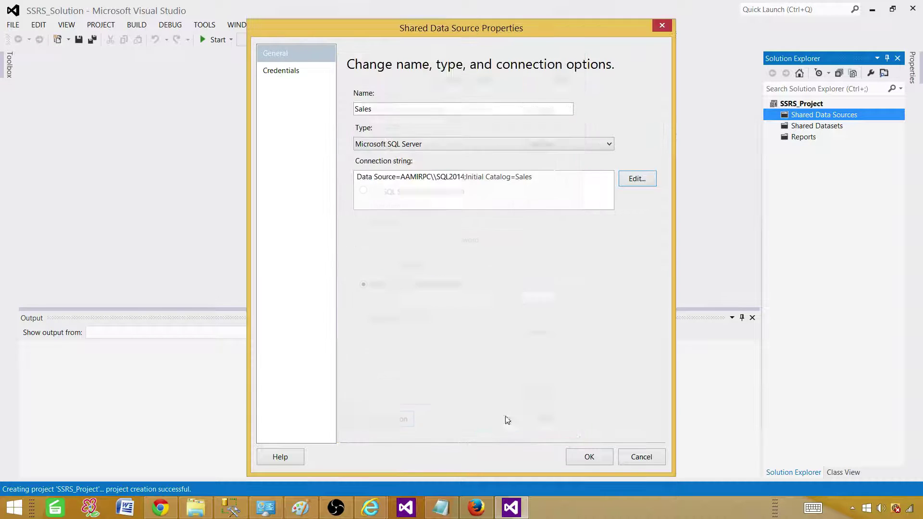
Step: Check the server and Initial Catalog parts of the connection string and save the shared data source
left_click(452, 177)
left_click_drag(538, 177, 459, 177)
left_click(387, 176)
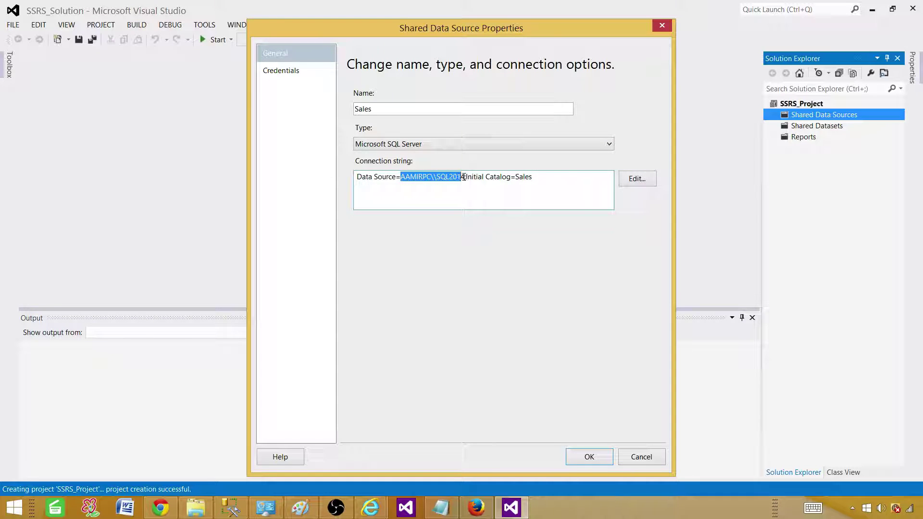
left_click(466, 177)
left_click_drag(468, 177, 511, 180)
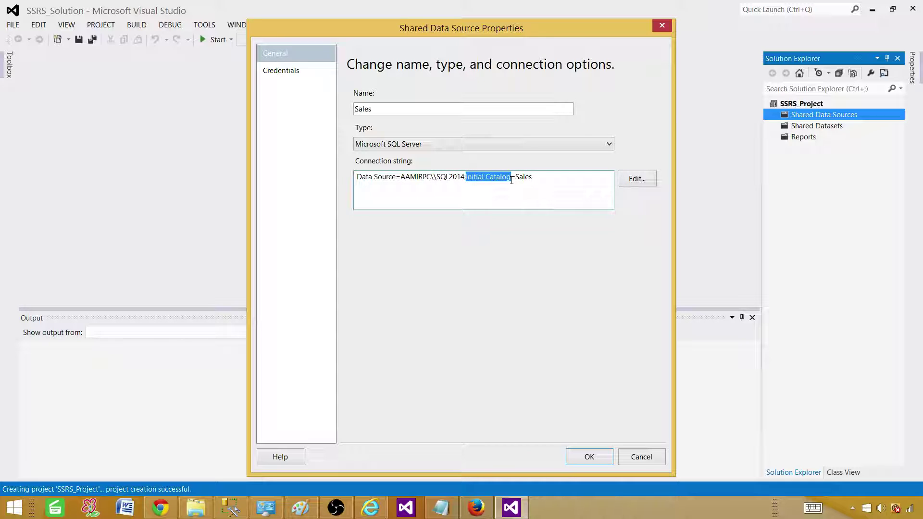
left_click(557, 182)
left_click(576, 455)
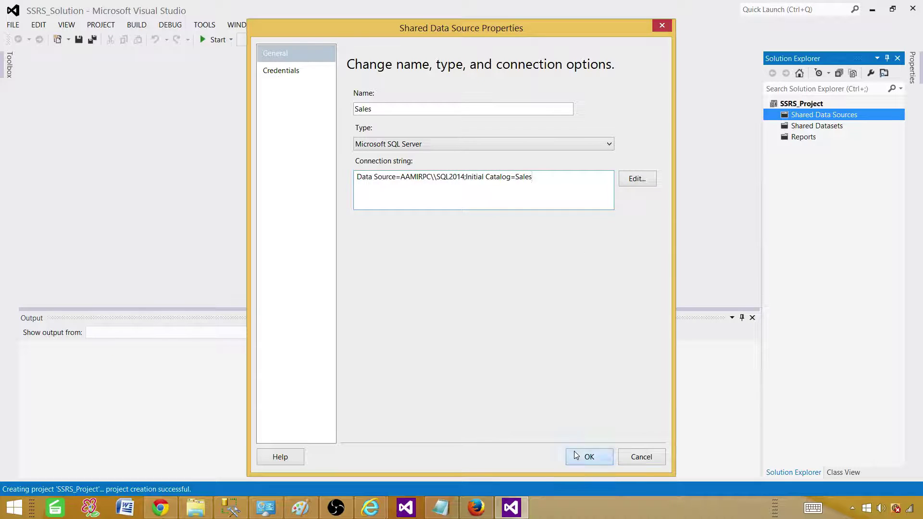
Step: Add a new empty report item to the Reports folder and name it Sale_Report.rdl
left_click(803, 137)
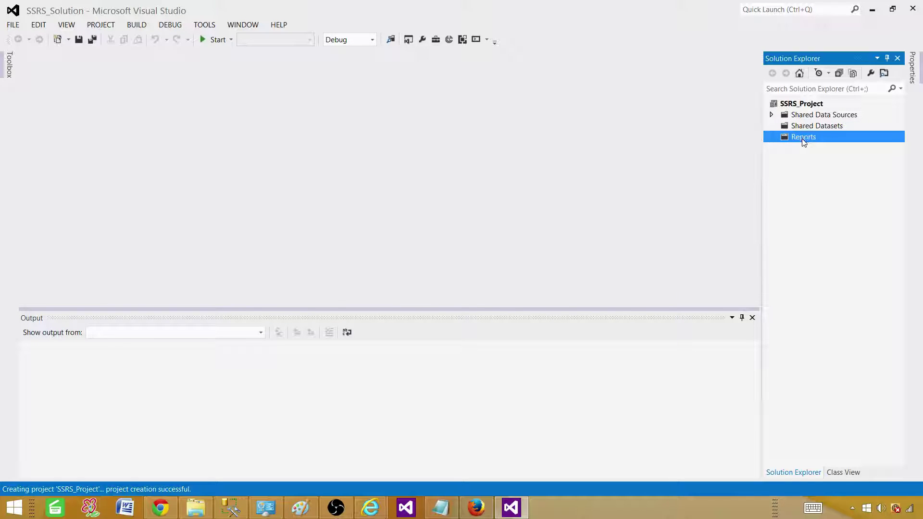
right_click(803, 139)
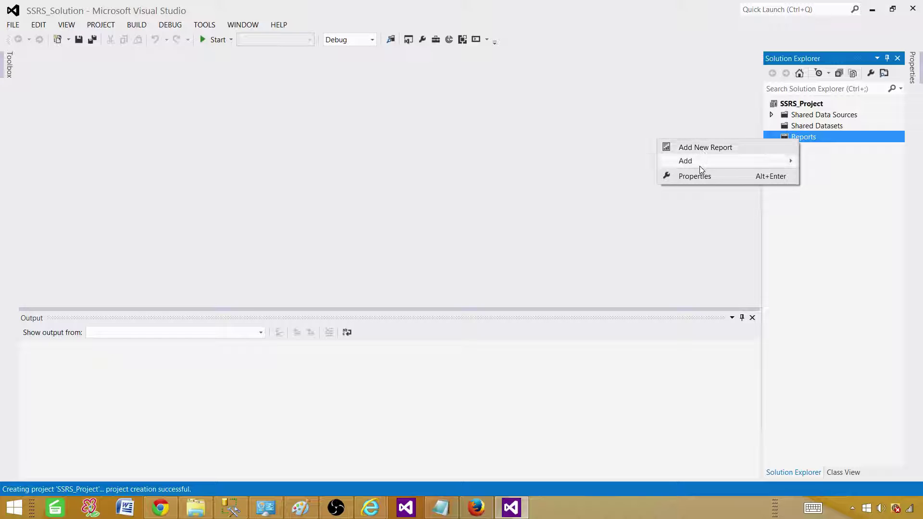
mouse_move(699, 166)
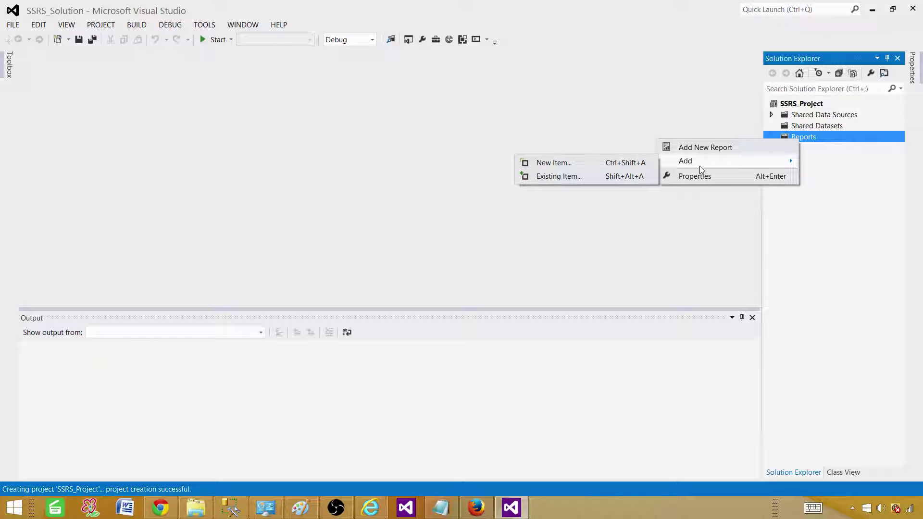
left_click(580, 162)
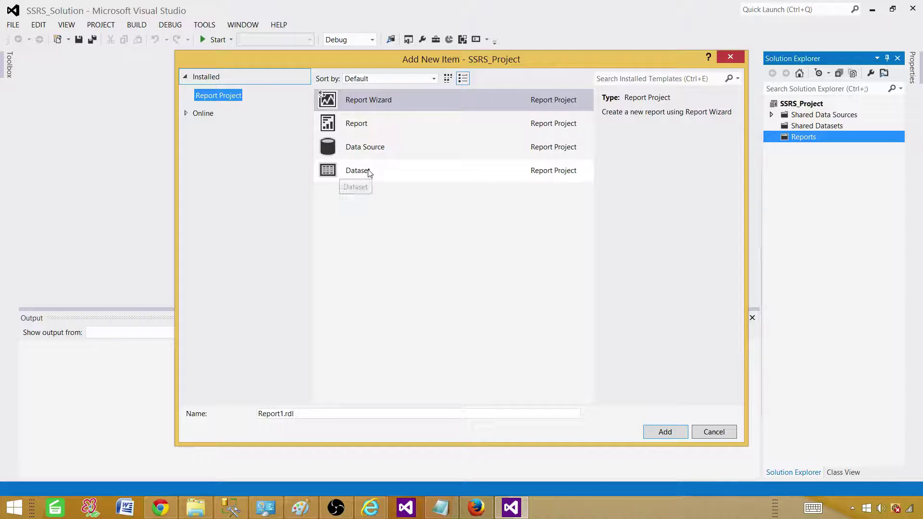
left_click(364, 130)
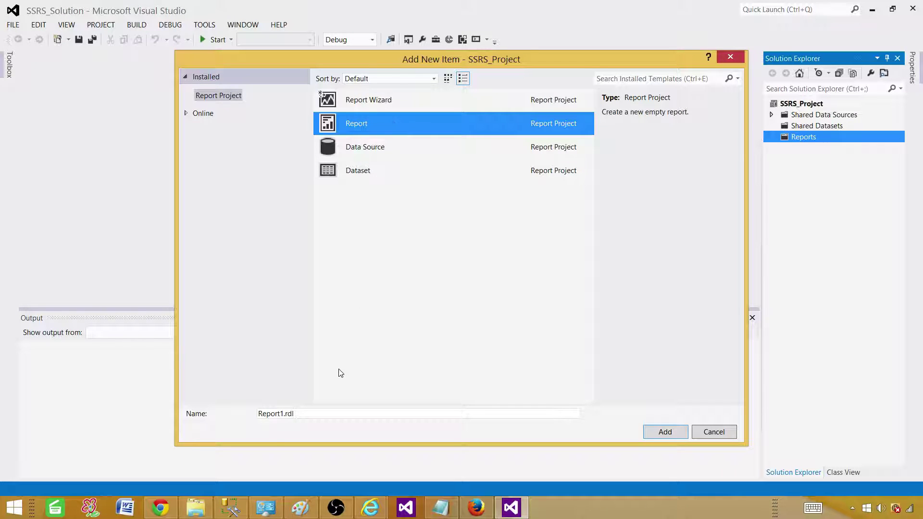
left_click(275, 415)
left_click_drag(283, 414, 204, 415)
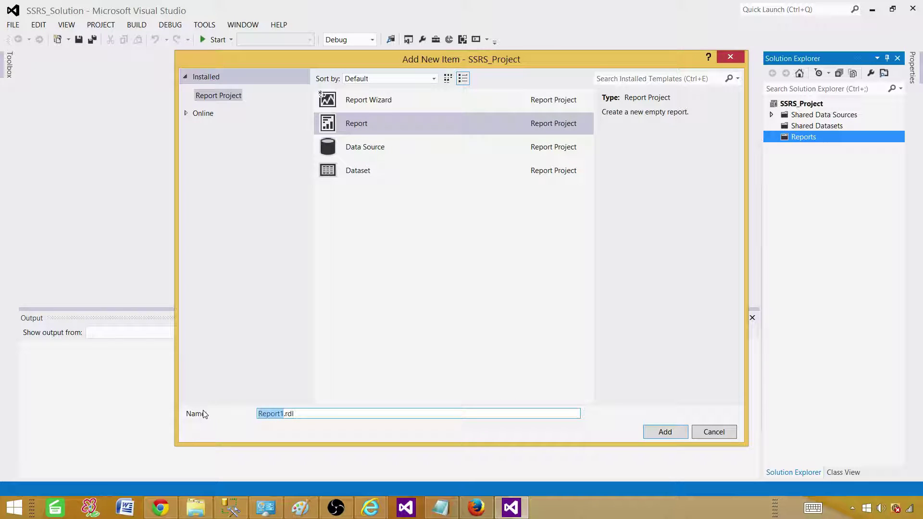
type("Sale_Report")
left_click(648, 432)
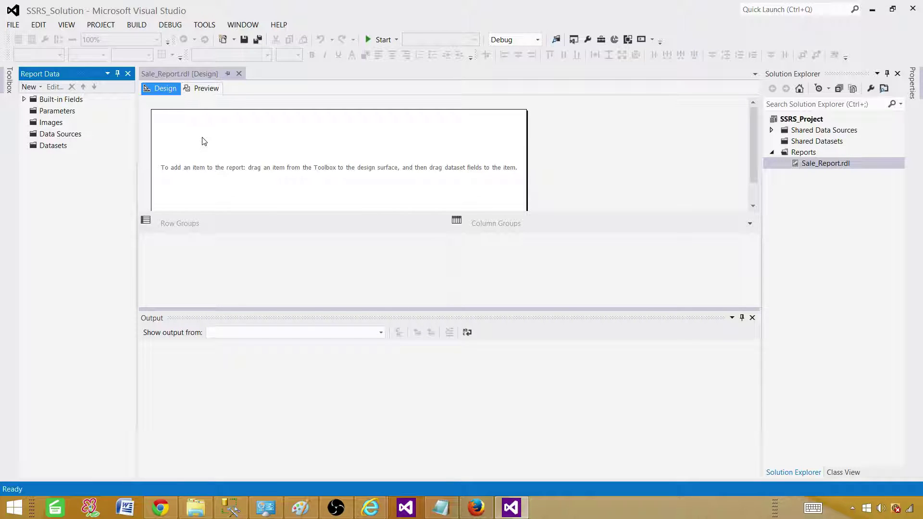
Step: Preview the empty report, return to its design view and bring back the Report Data window
left_click(206, 89)
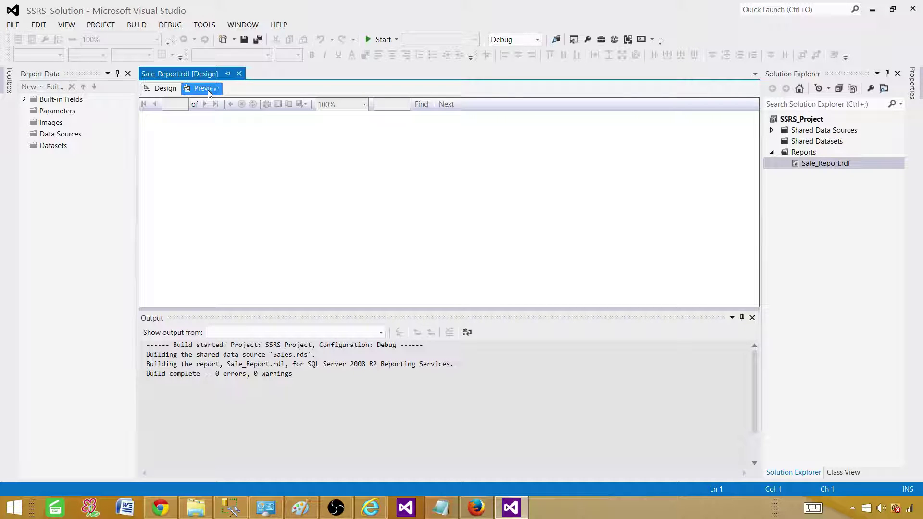
left_click(168, 89)
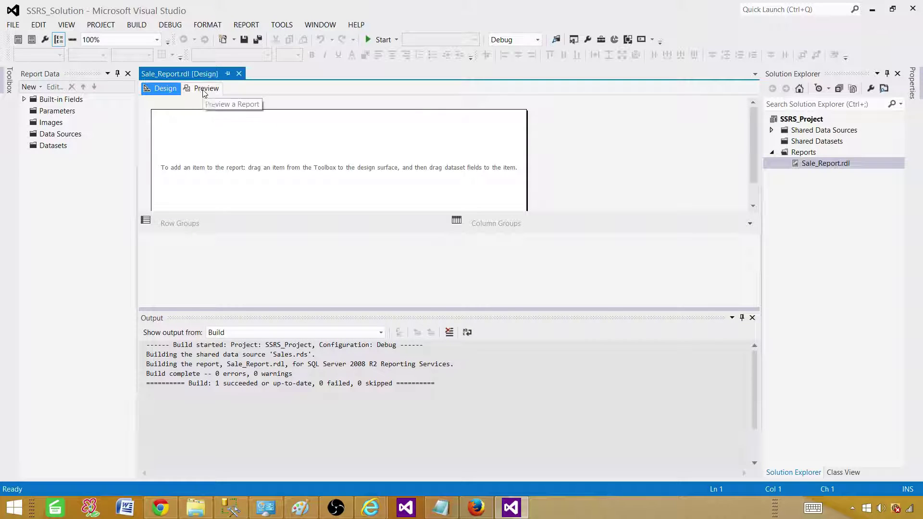
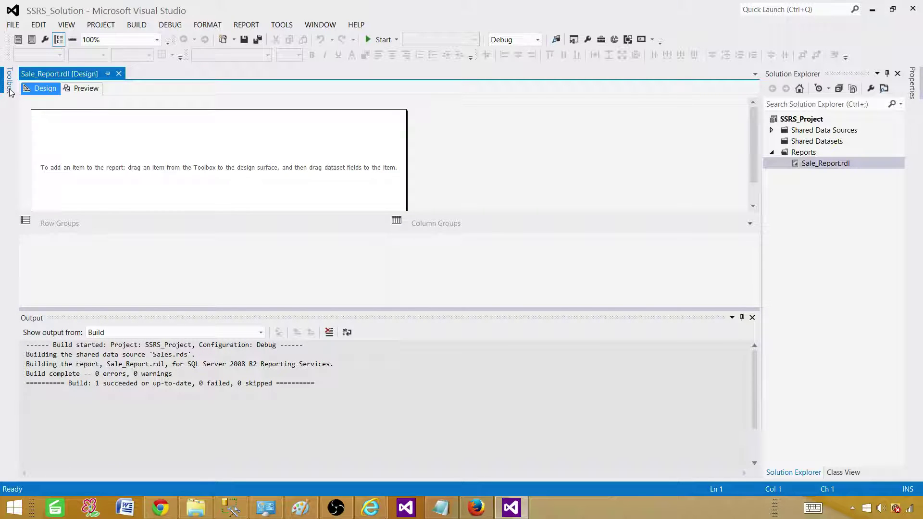
left_click(59, 28)
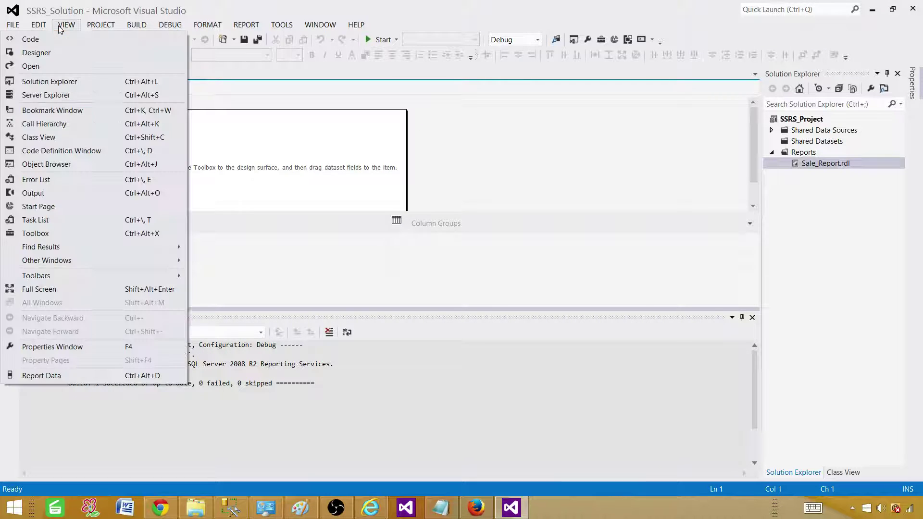
left_click(53, 379)
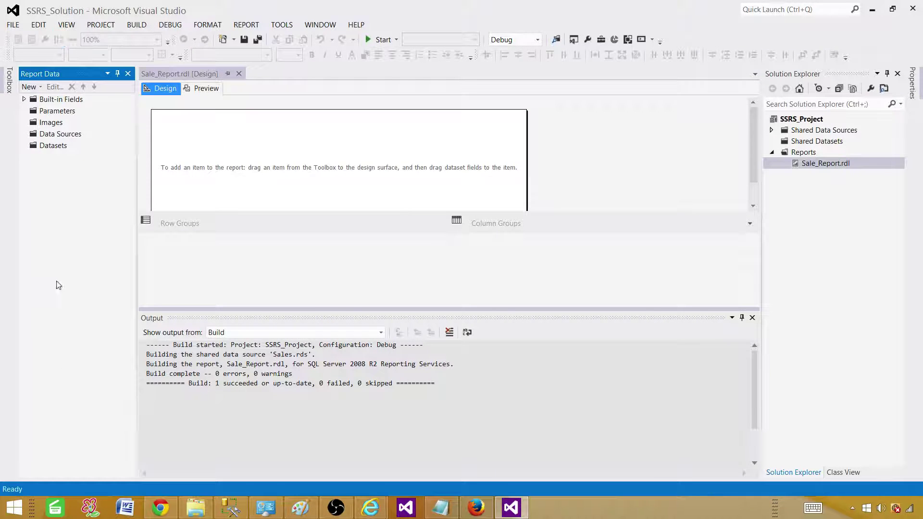
Step: Look over the report's Data Sources and Datasets folders and locate Sales.rds among the project's shared data sources
left_click(58, 136)
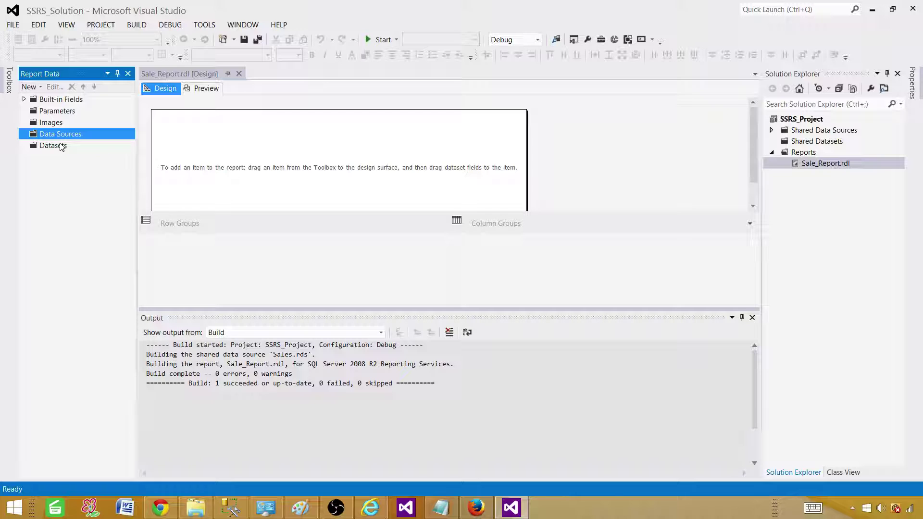
left_click(54, 146)
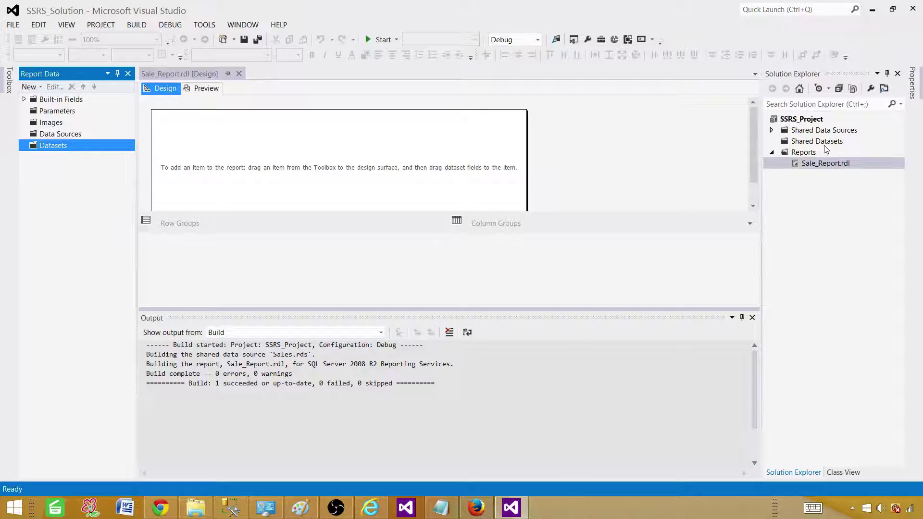
left_click(770, 130)
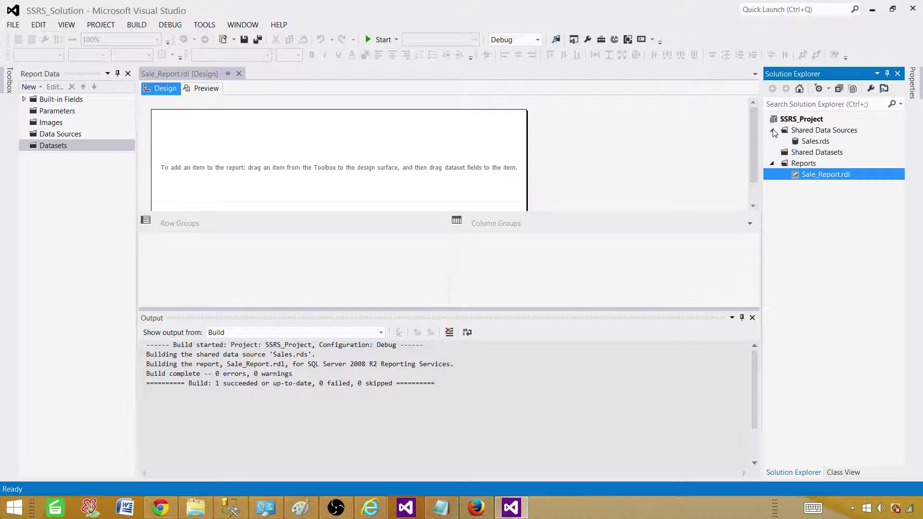
left_click(817, 140)
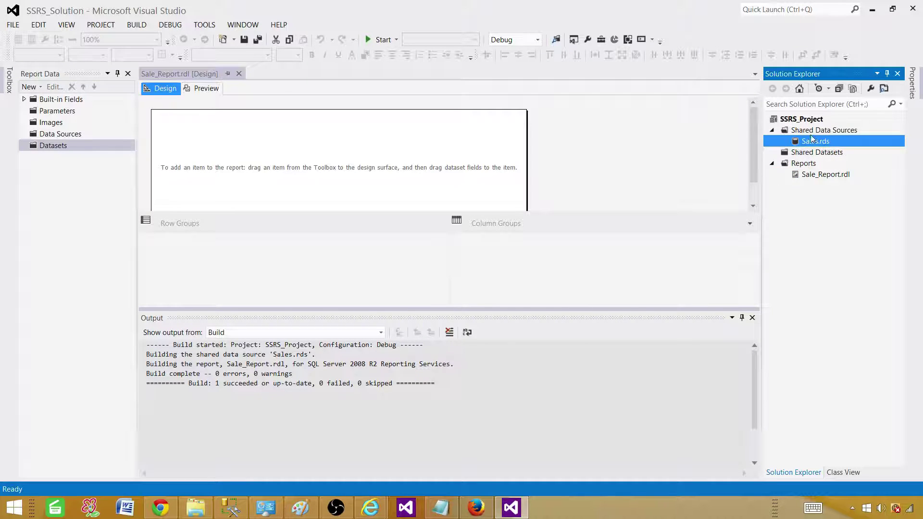
Step: Add a new data source to the report and name it DS_Sales
left_click(52, 136)
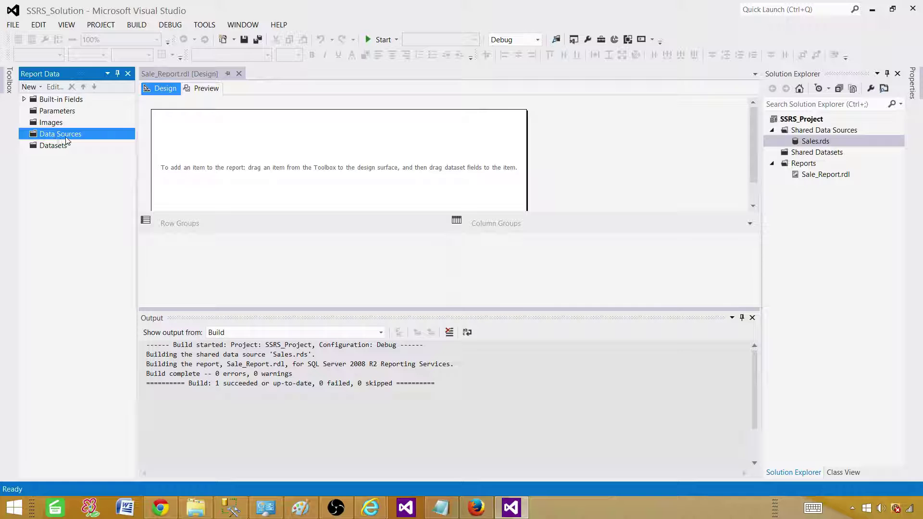
right_click(70, 136)
left_click(104, 143)
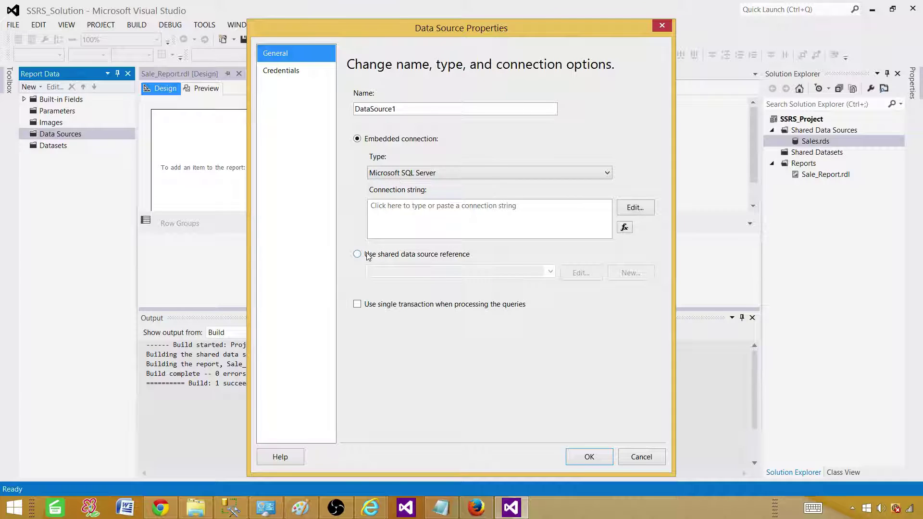
left_click(410, 109)
left_click_drag(410, 108, 337, 104)
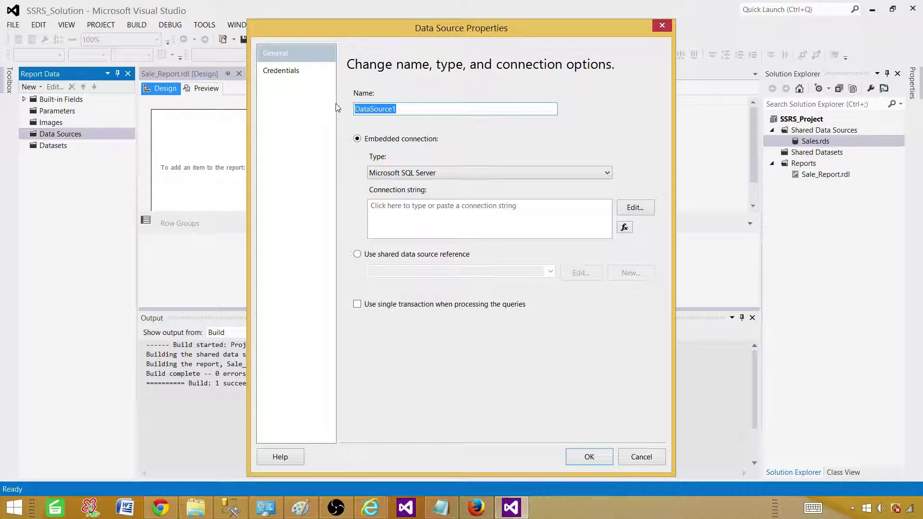
type("DS_Sales")
Step: Make the DS_Sales data source reference the shared data source Sales and save it
left_click(374, 256)
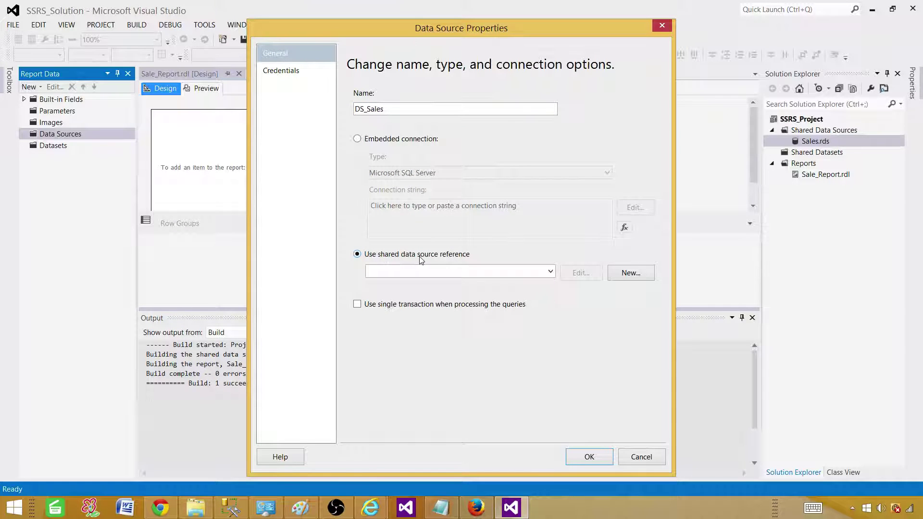
left_click(551, 272)
left_click(438, 281)
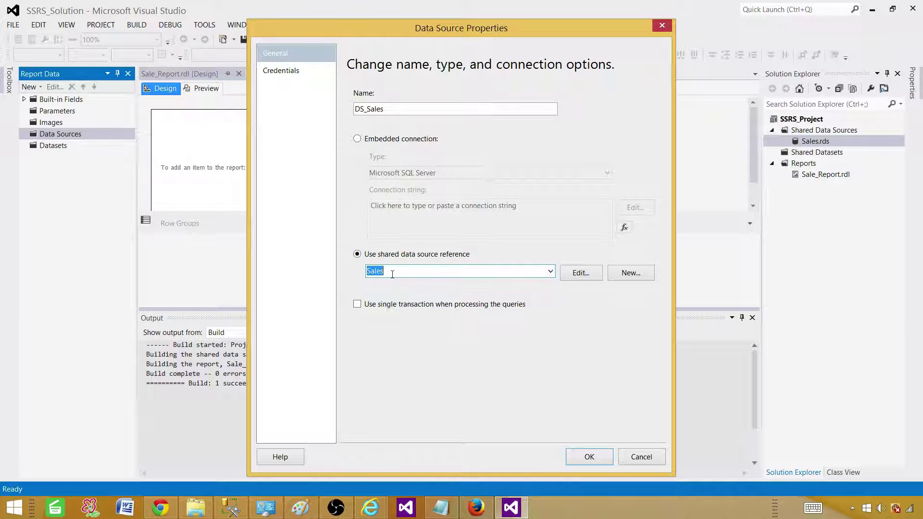
left_click(589, 457)
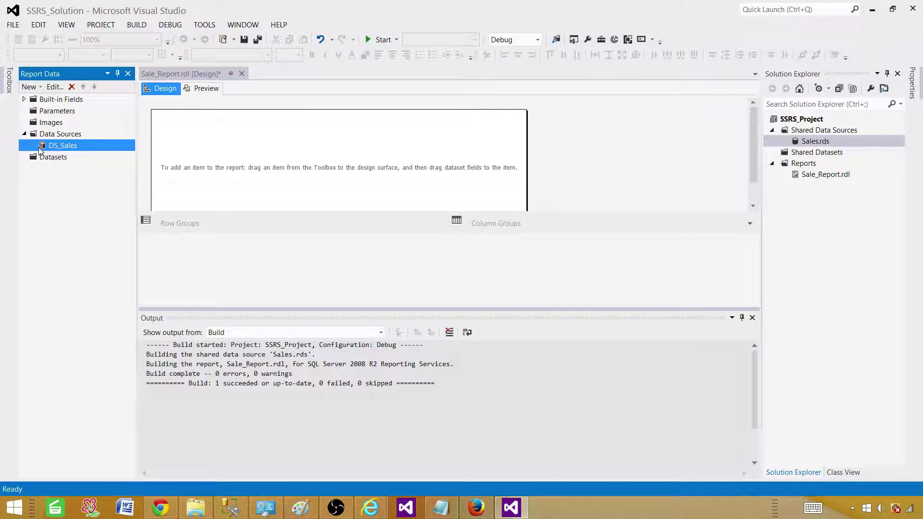
key("Up")
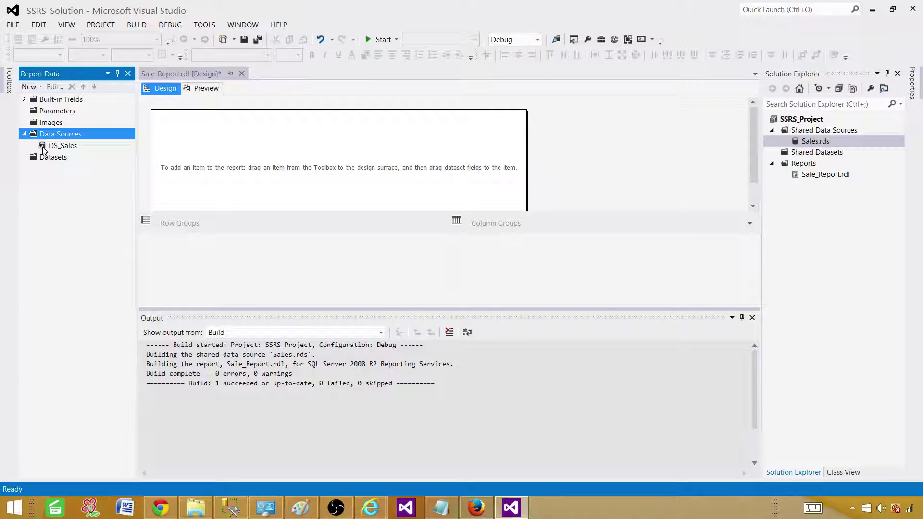
left_click(57, 147)
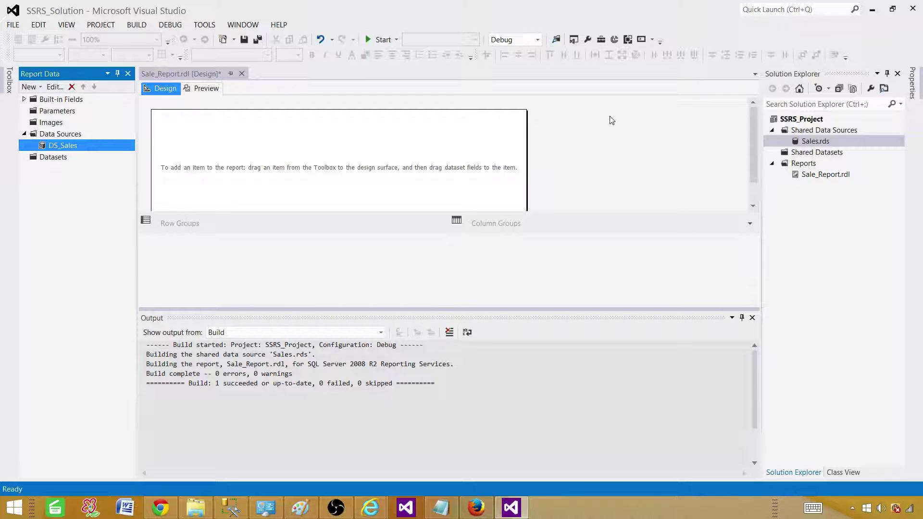
left_click(816, 146)
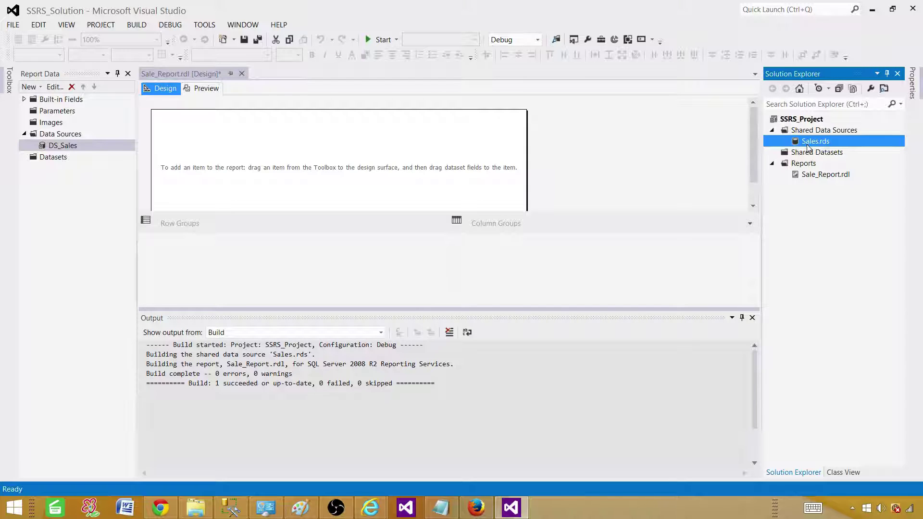
Step: Start a new dataset for the report and make it a dataset embedded in the report
left_click(50, 170)
left_click(56, 159)
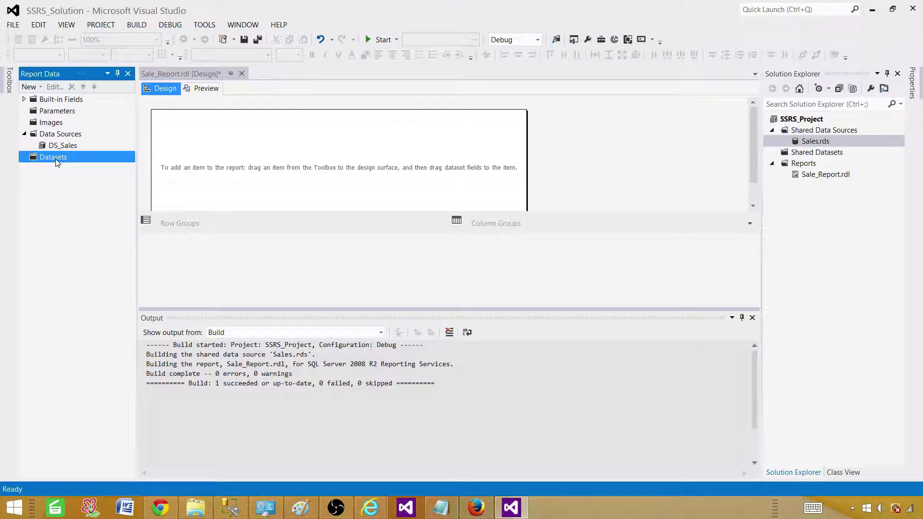
right_click(56, 160)
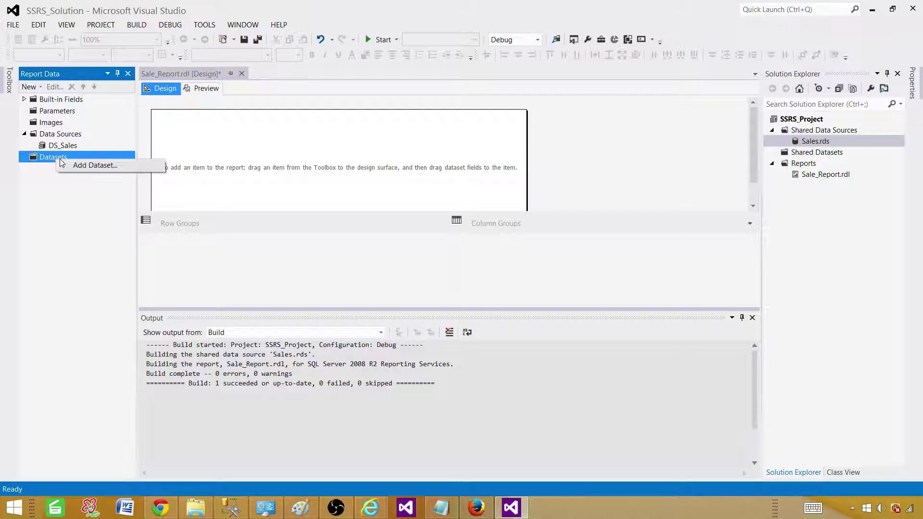
left_click(89, 167)
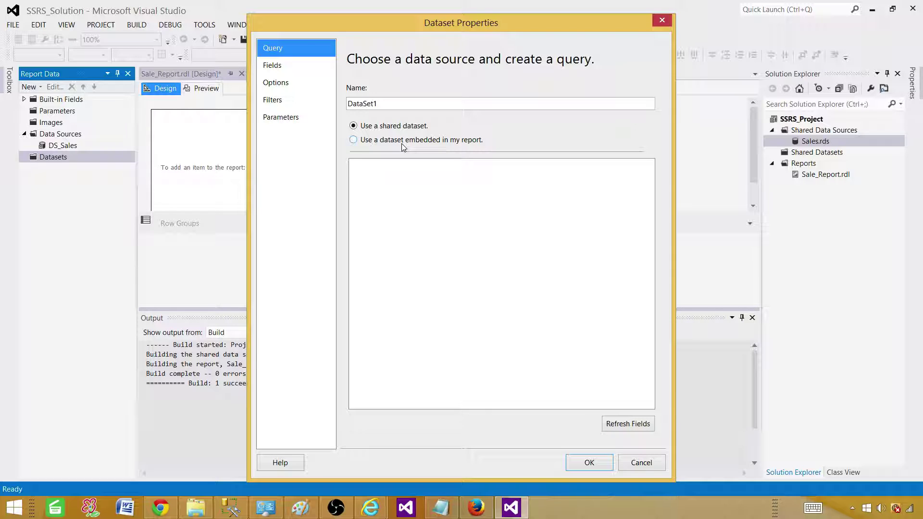
left_click(380, 140)
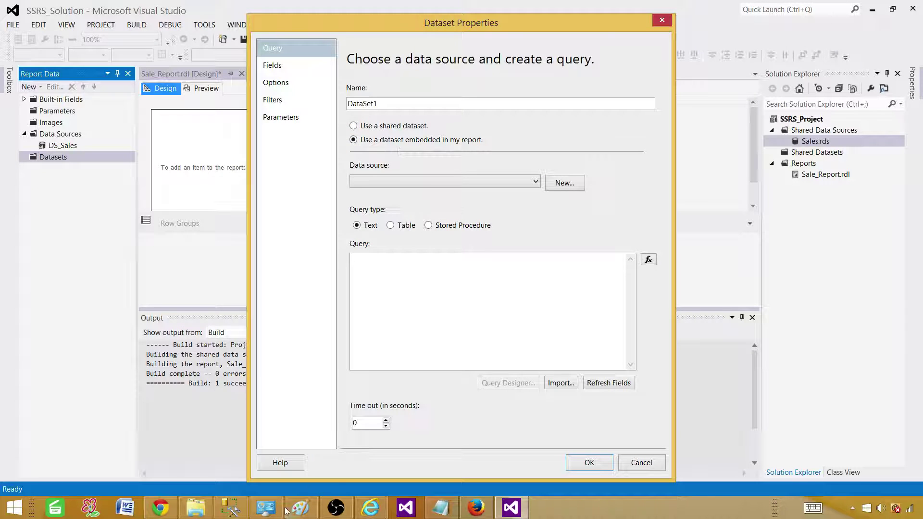
Step: Copy the whole TotalSale select query in SQL Server Management Studio and return to the dataset definition in Visual Studio
left_click(230, 507)
left_click_drag(611, 139, 279, 124)
right_click(322, 144)
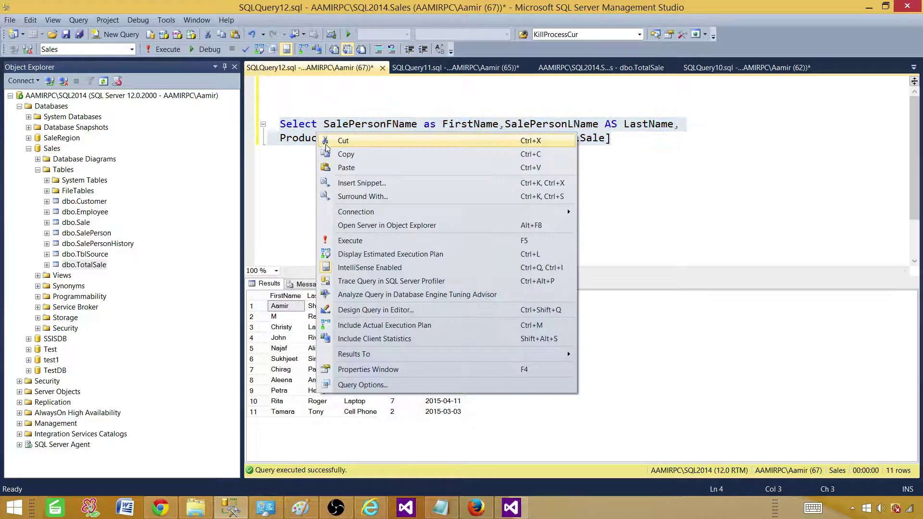
left_click(346, 153)
left_click(502, 510)
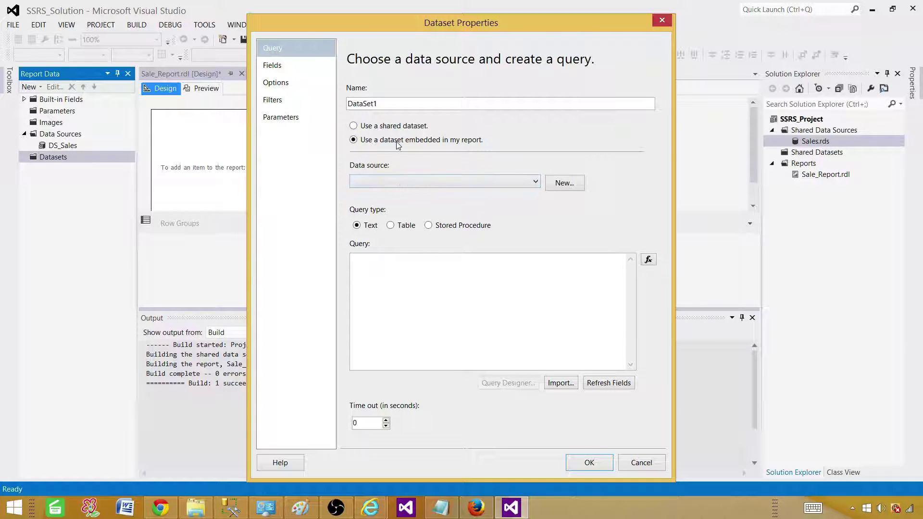
Step: Set the dataset's data source to DS_Sales and paste the copied TotalSale select statement as its text query
left_click(398, 183)
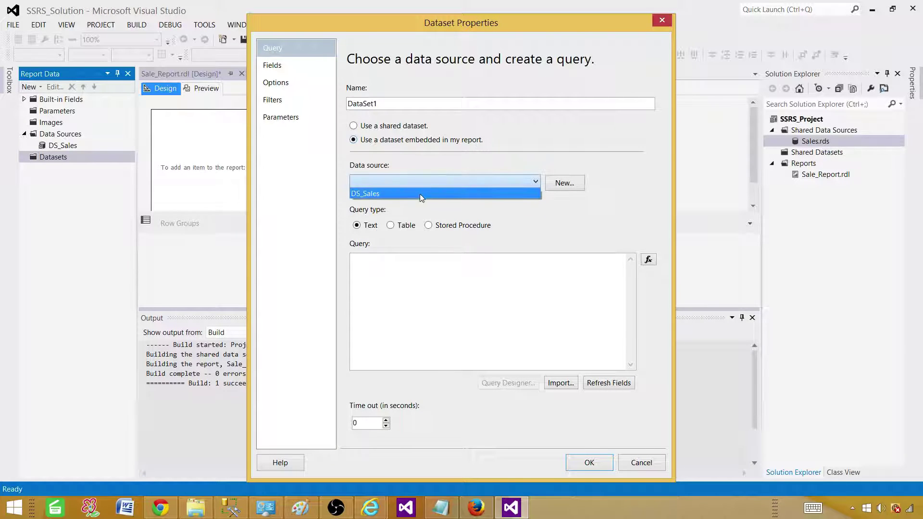
left_click(370, 194)
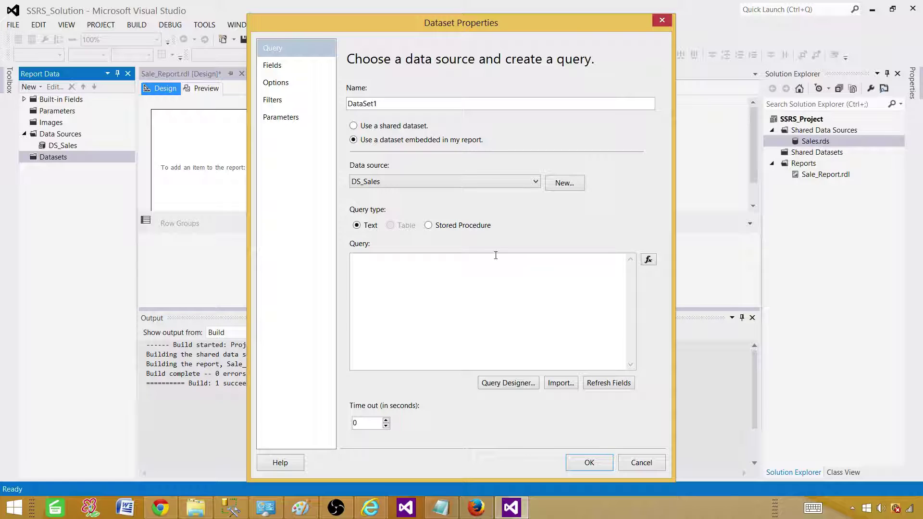
left_click(385, 270)
right_click(388, 270)
left_click(330, 315)
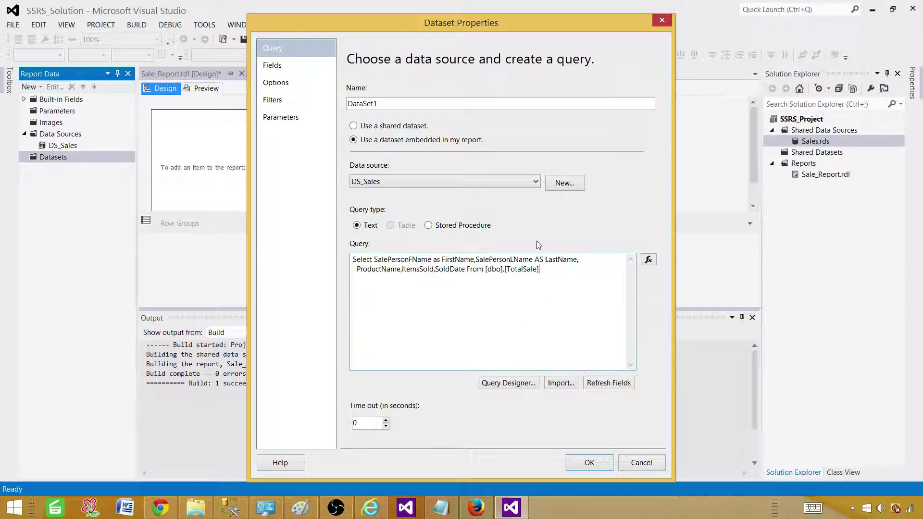
Step: Review the dataset's fields, options, filters and parameters settings, return to its query and save the dataset
left_click(315, 65)
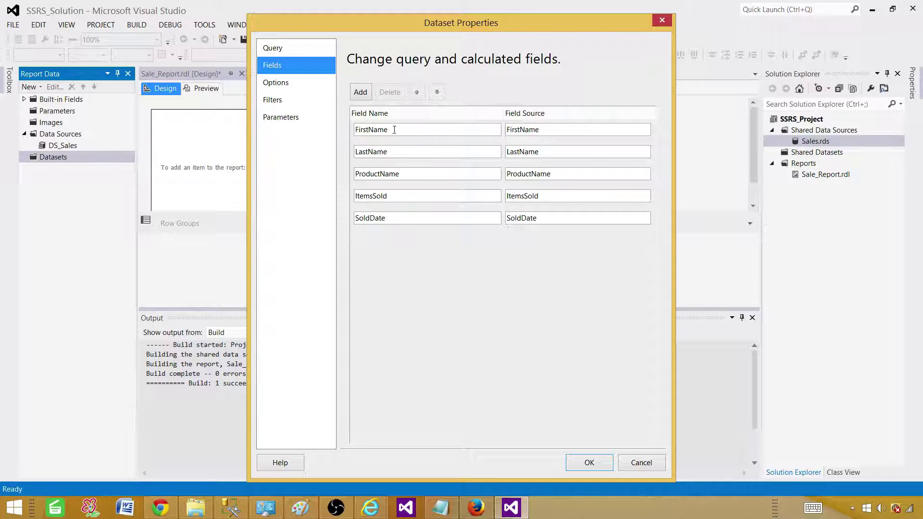
left_click(404, 128)
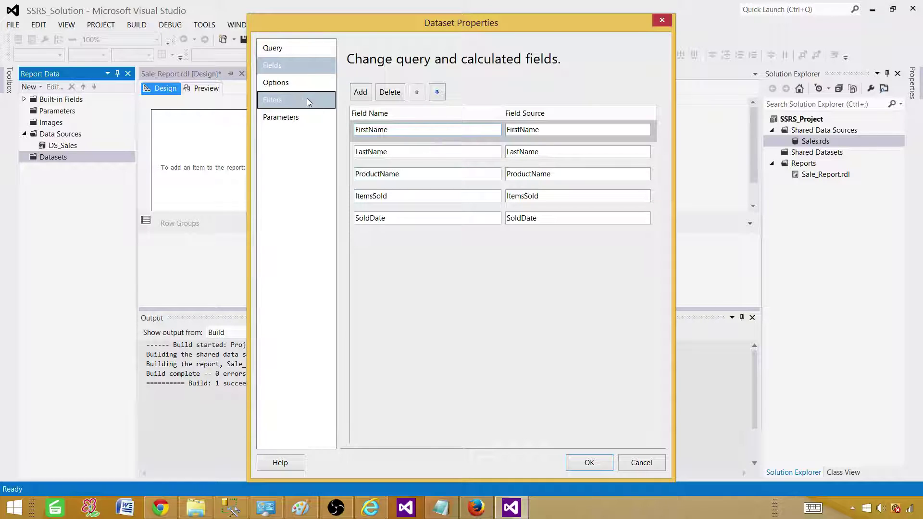
left_click(288, 84)
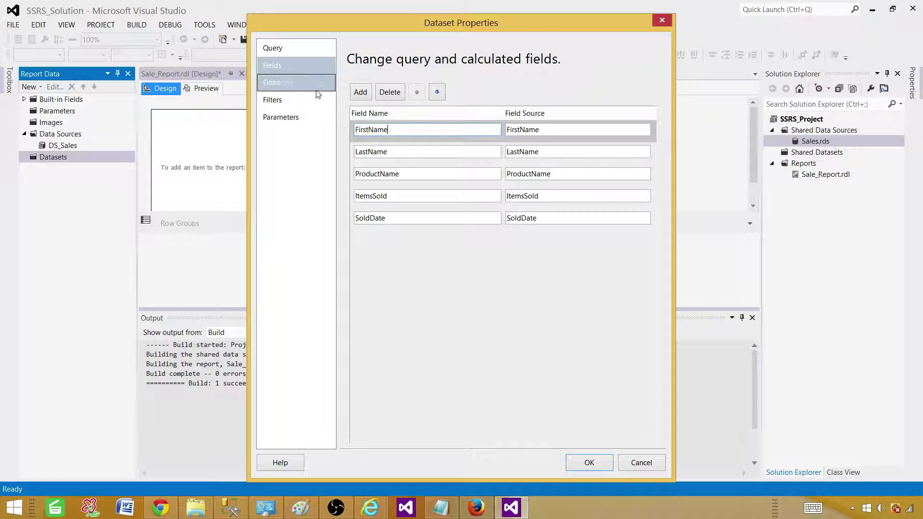
left_click(290, 83)
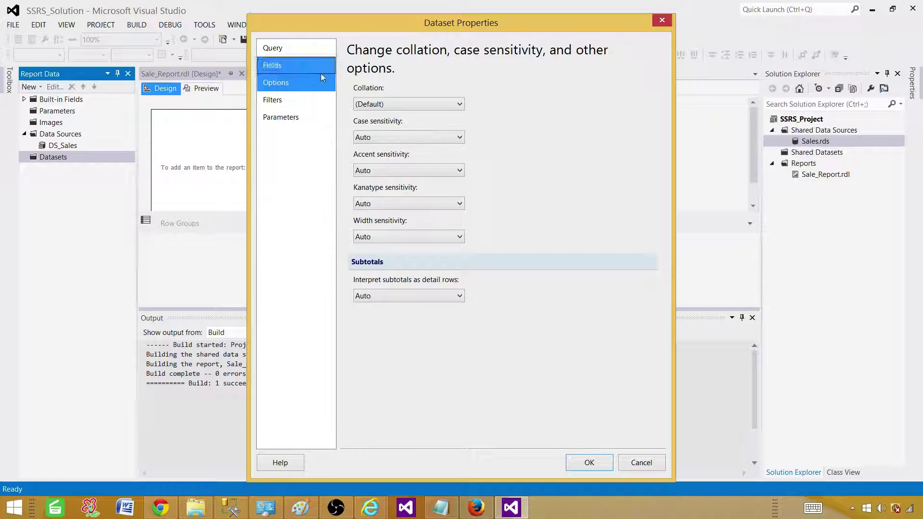
left_click(296, 100)
left_click(299, 118)
left_click(279, 48)
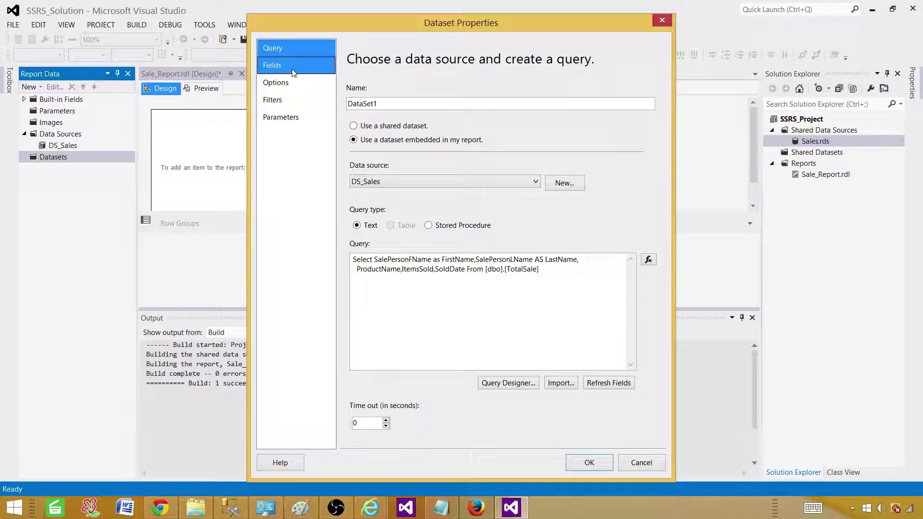
left_click(589, 463)
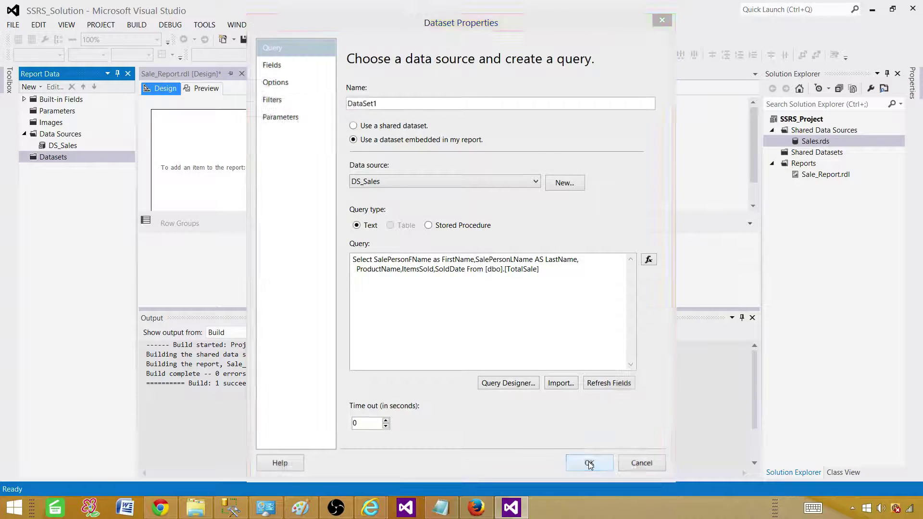
key("Down")
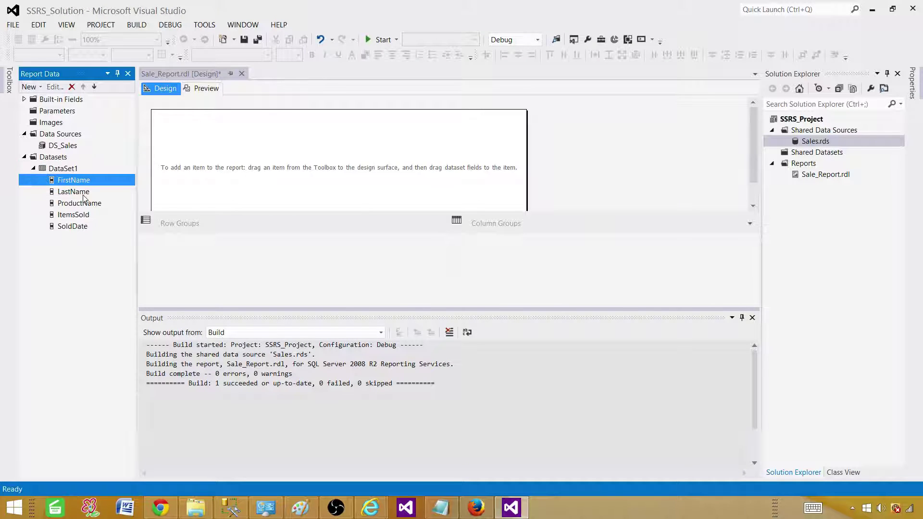
key("Down")
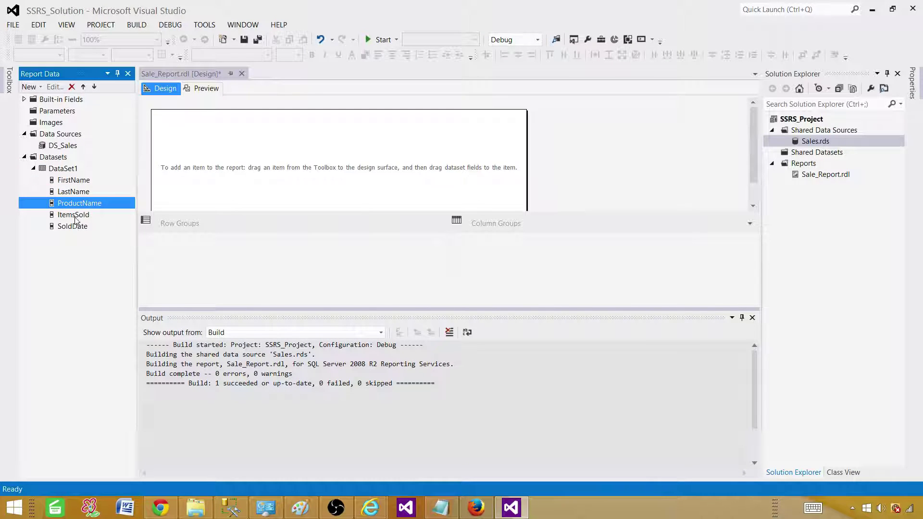
left_click(74, 219)
left_click(73, 227)
Step: Rename the report's dataset to DSet_TotalSale in its properties and save the change
left_click(62, 170)
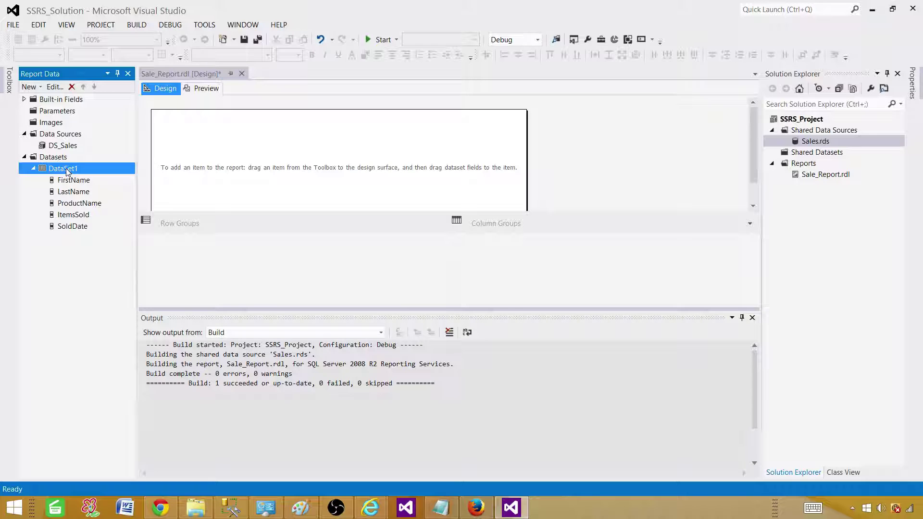
right_click(66, 171)
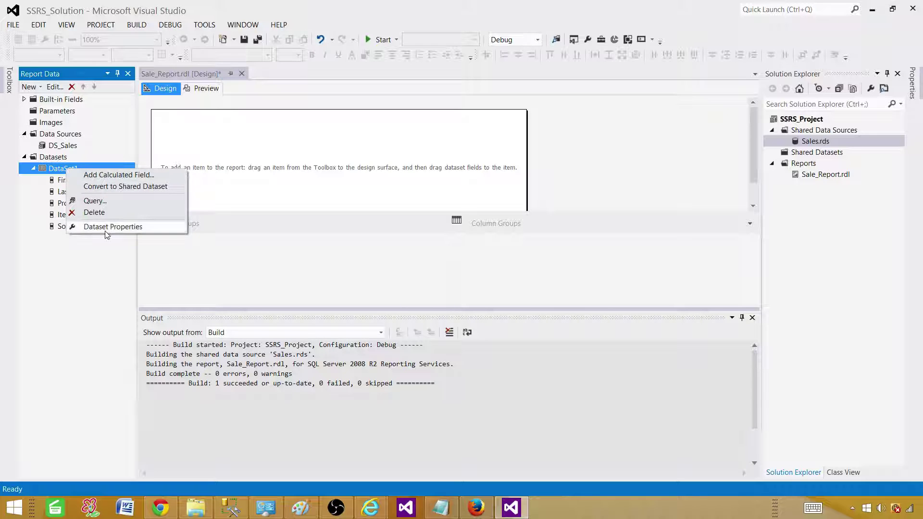
left_click(131, 229)
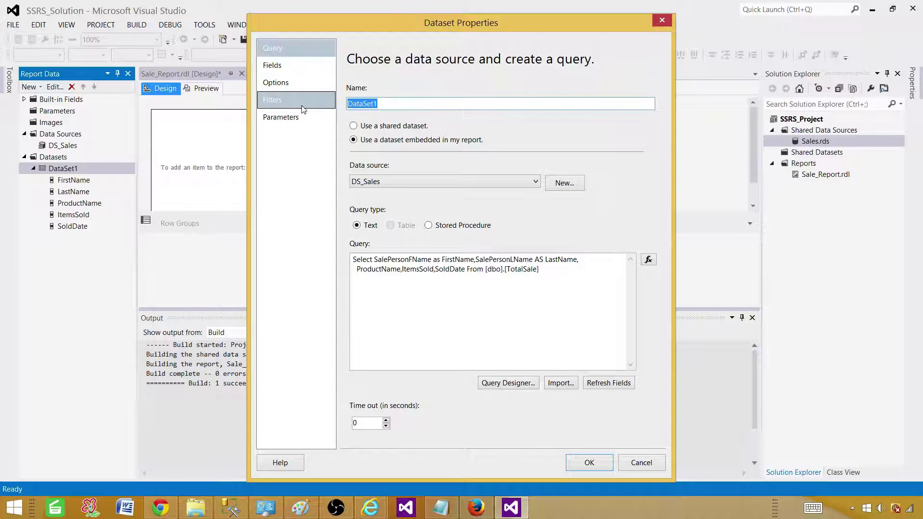
type("DSet_TotalSale")
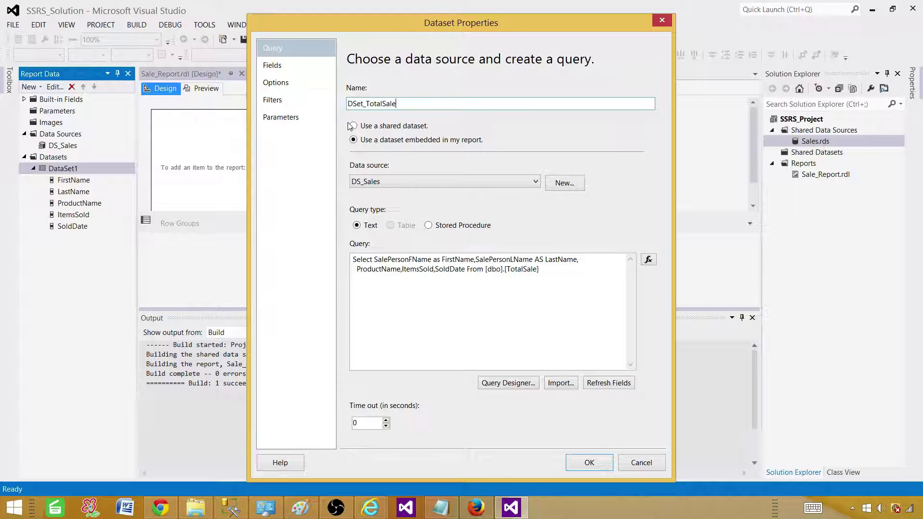
double_click(365, 105)
left_click(370, 104)
left_click_drag(393, 104, 366, 104)
left_click(413, 104)
left_click(587, 464)
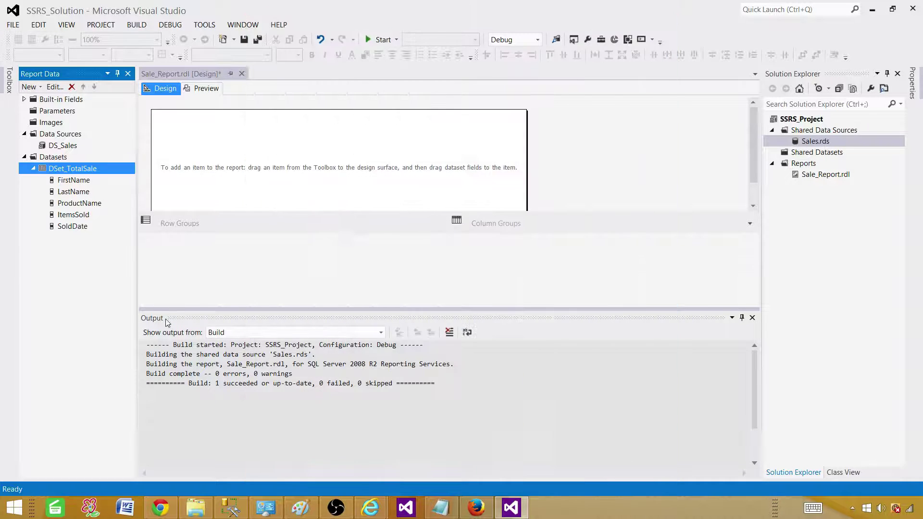
Step: Examine which report items can be inserted into the empty Sale_Report body and which ones the Toolbox offers
left_click(218, 142)
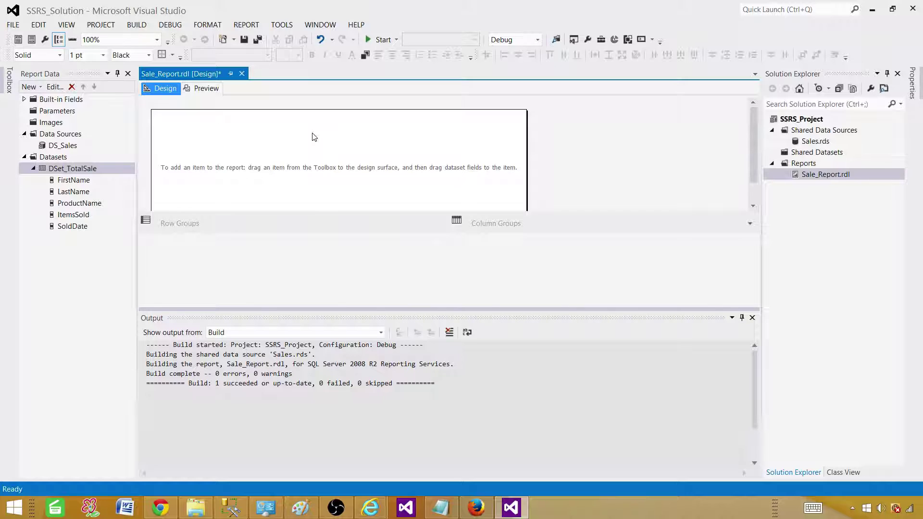
right_click(210, 127)
mouse_move(249, 167)
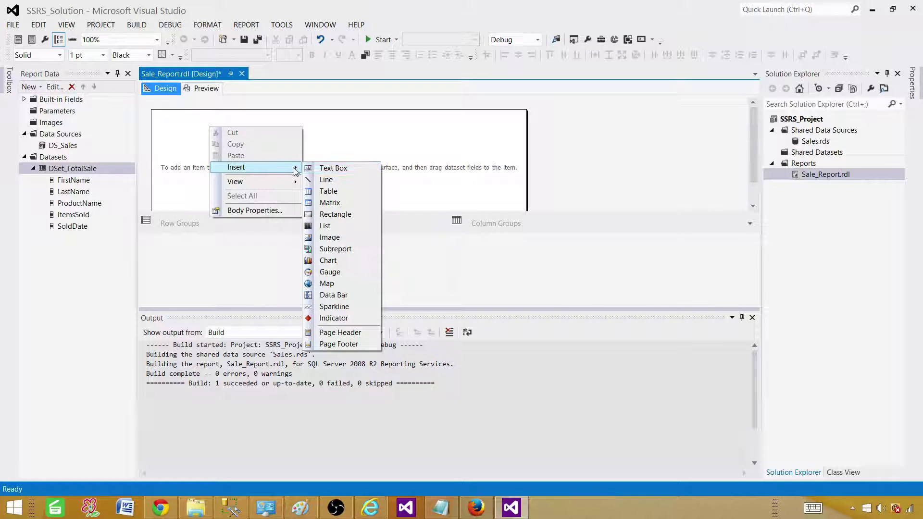
left_click(342, 141)
right_click(289, 139)
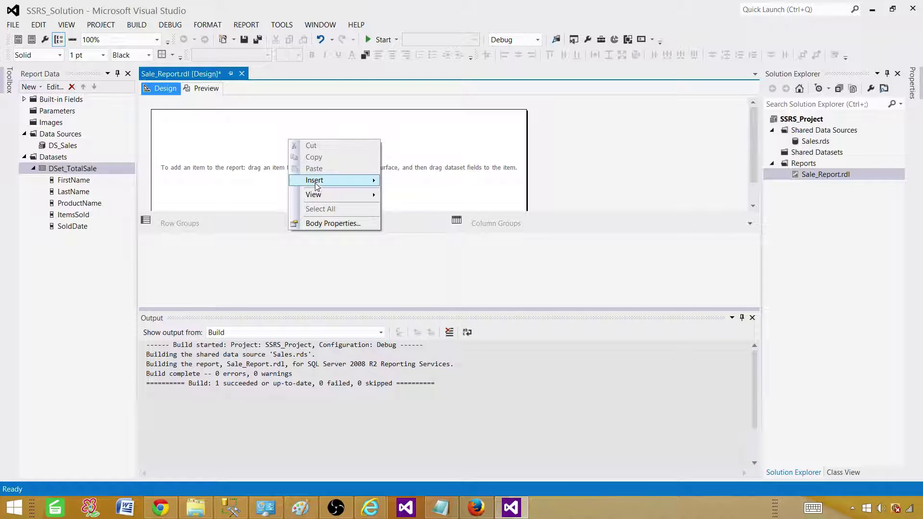
mouse_move(316, 182)
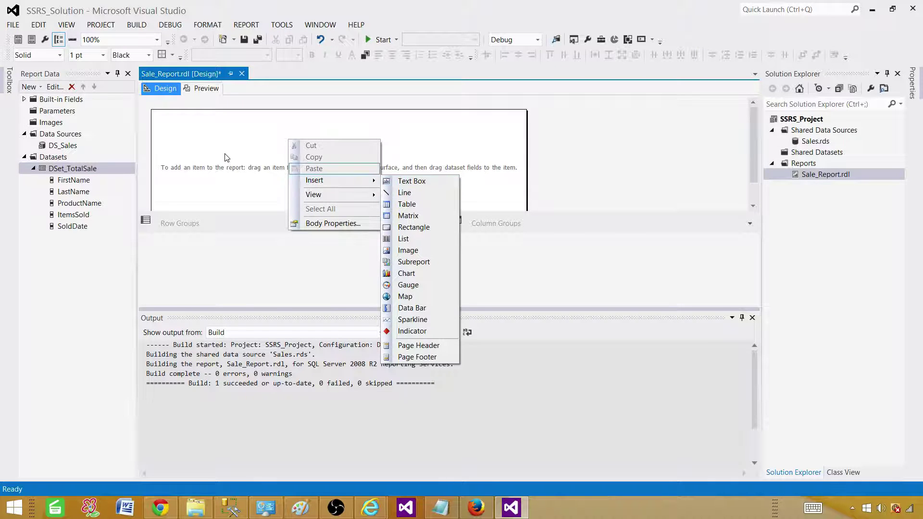
key("Escape")
key("Escape")
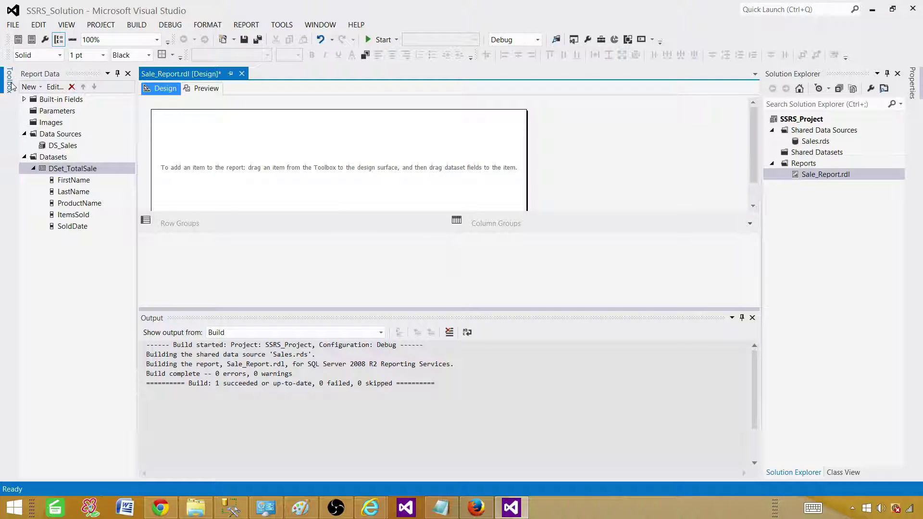
left_click(10, 81)
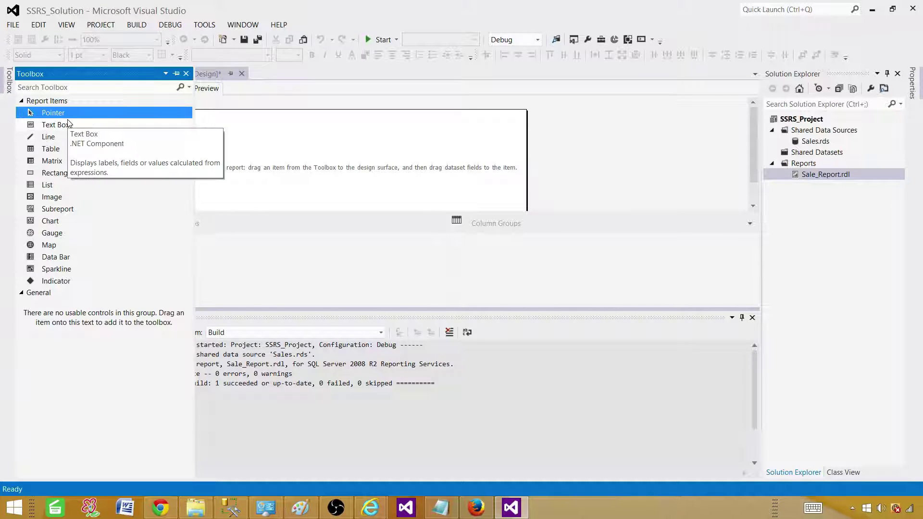
left_click_drag(68, 137, 346, 146)
mouse_move(391, 183)
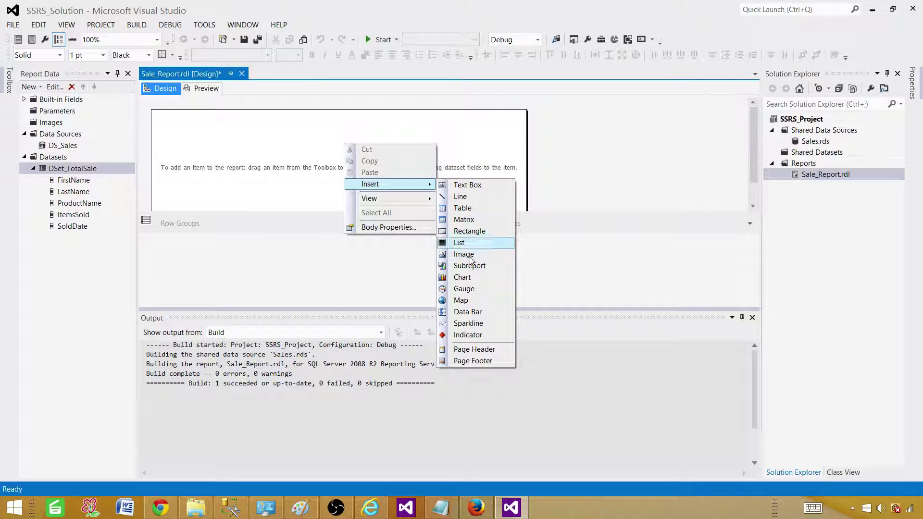
left_click(246, 148)
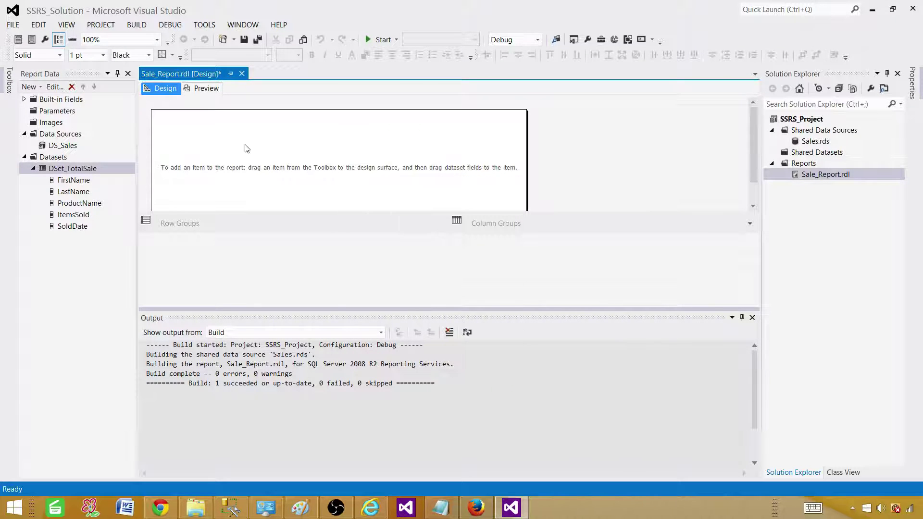
Step: Pin the Toolbox so it stays docked beside the report design, close it and display it again
left_click(8, 88)
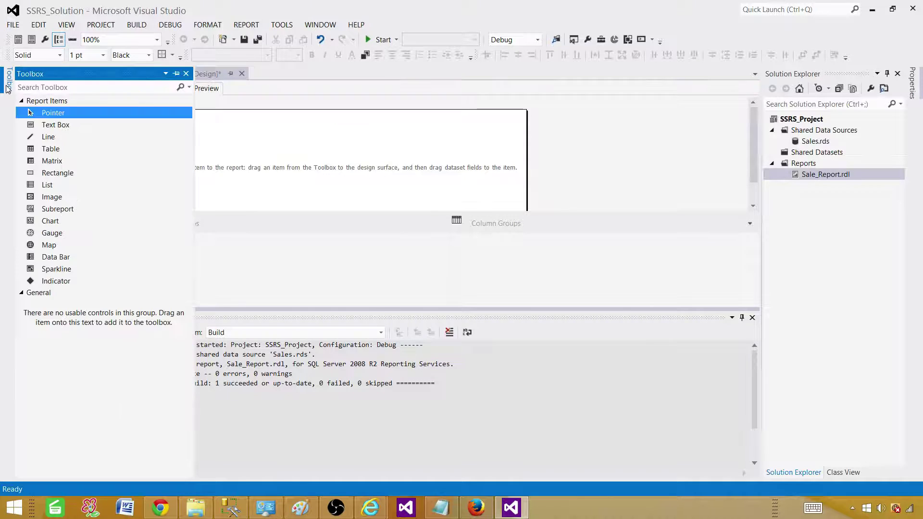
left_click(176, 74)
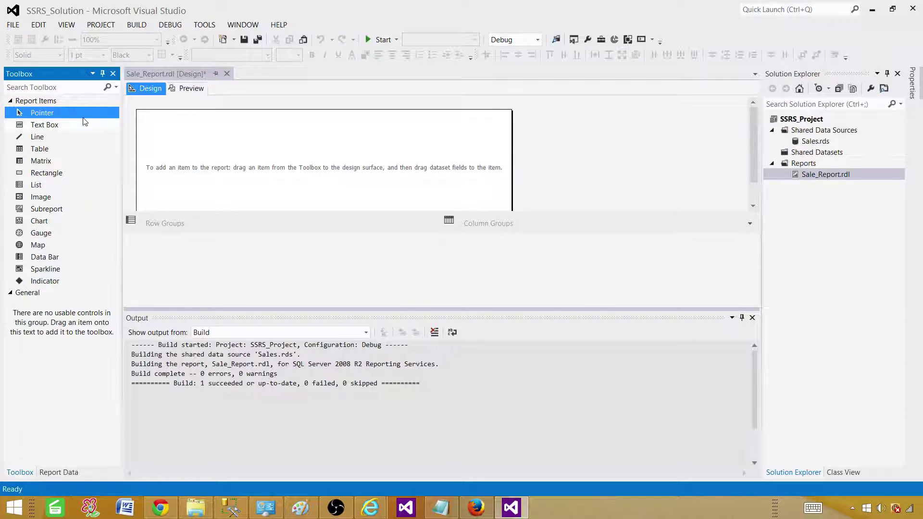
left_click(113, 74)
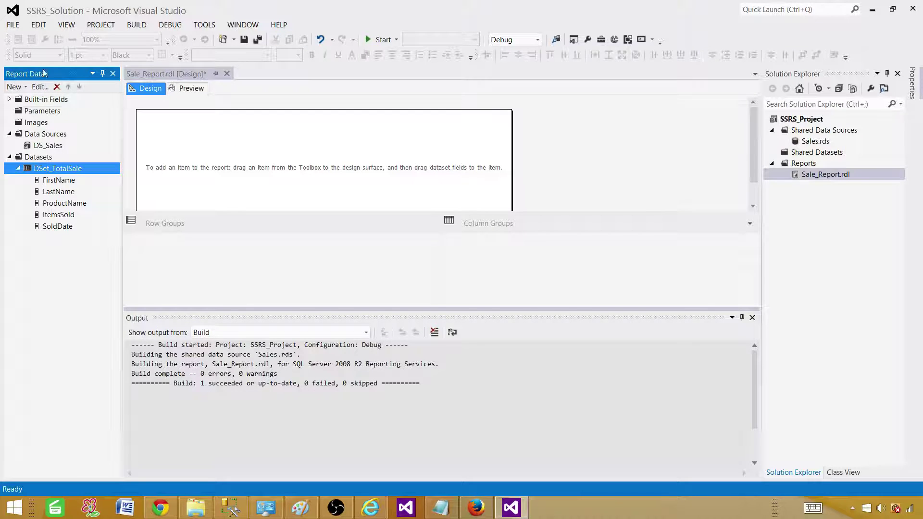
left_click(66, 25)
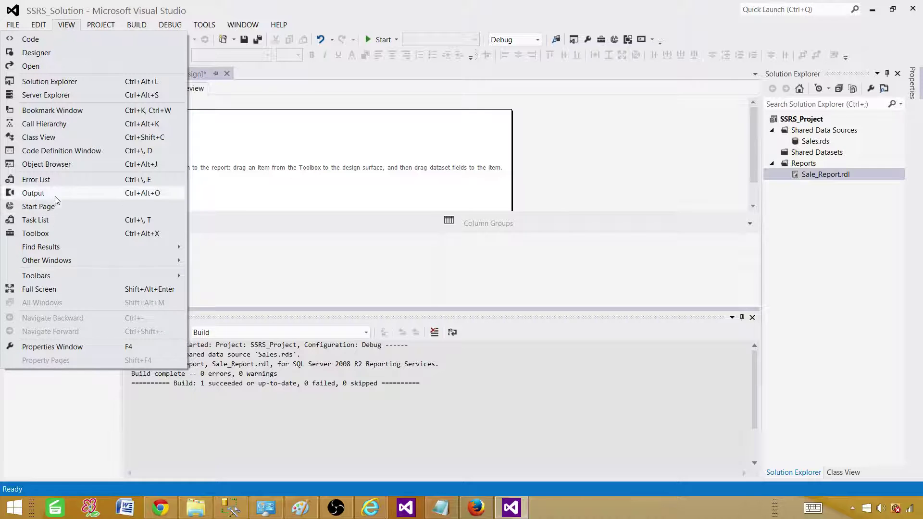
left_click(56, 233)
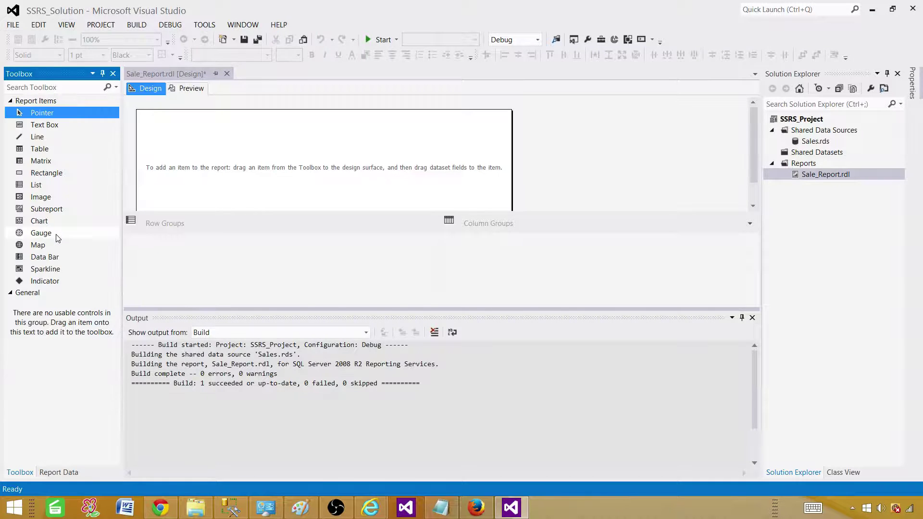
Step: Insert a text box in the report body, move it to the body's upper-left corner and widen it across more than half the body
left_click(246, 139)
right_click(265, 139)
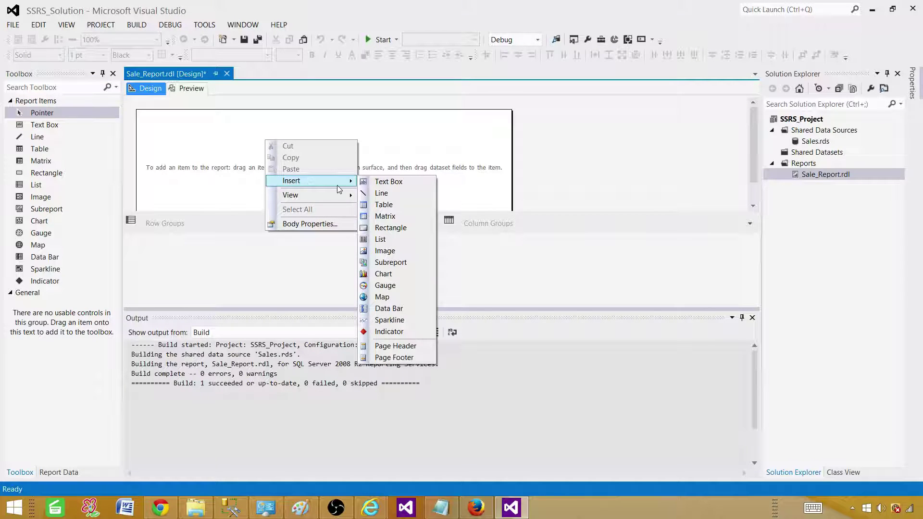
left_click(387, 182)
left_click_drag(272, 140, 151, 118)
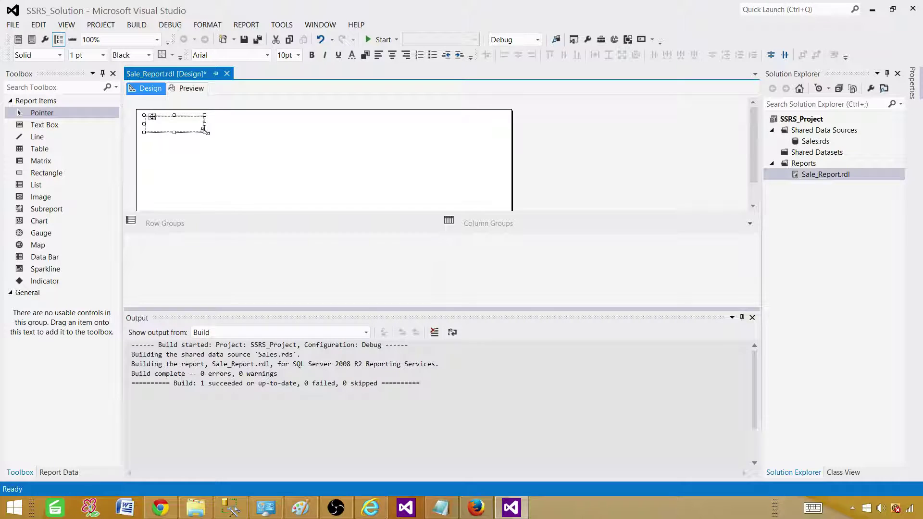
left_click_drag(205, 130, 368, 134)
Step: Enter "Sale Report" as the text of the new text box
left_click(275, 126)
left_click(288, 126)
type("Sale Report")
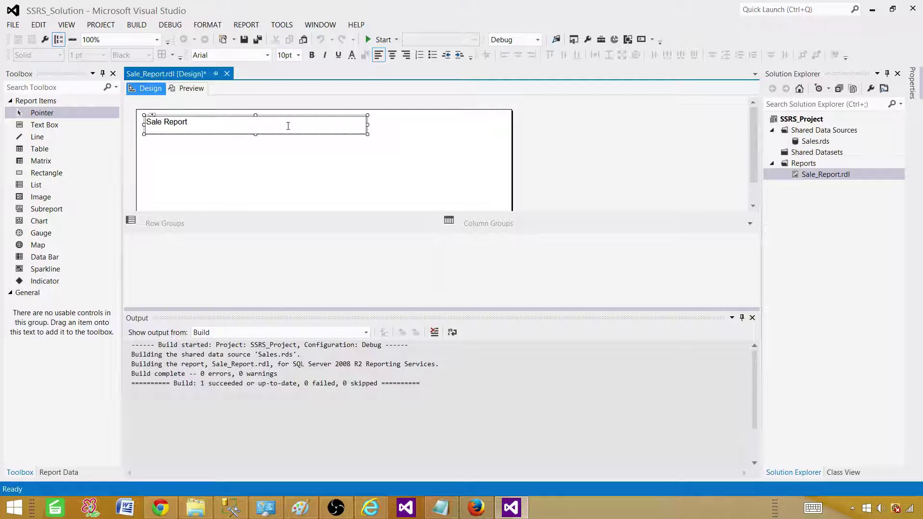
left_click(255, 141)
Step: Format the Sale Report text box as bold, 12pt, in the Batang font
left_click(189, 126)
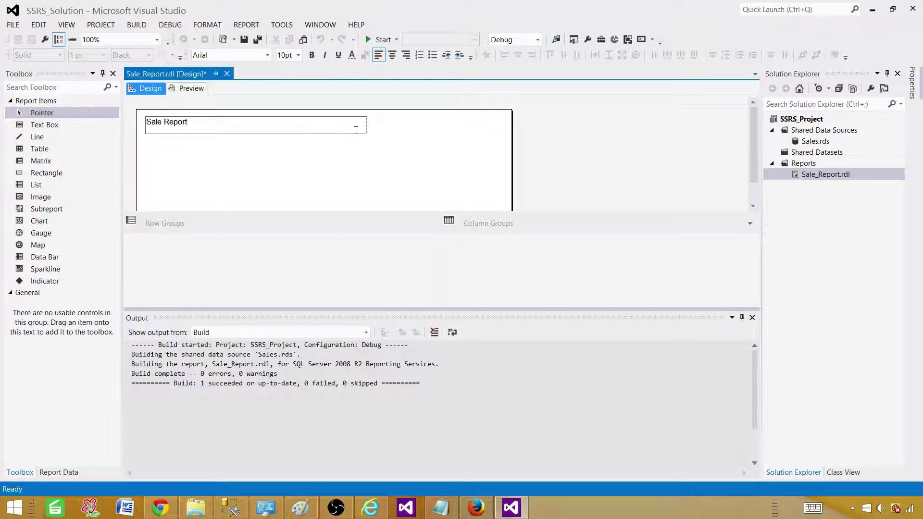
left_click(280, 153)
left_click(204, 124)
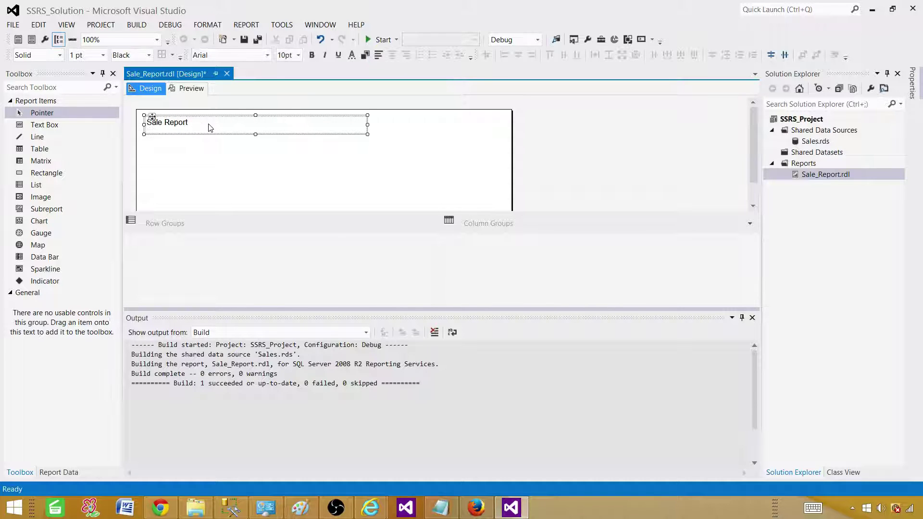
left_click(312, 56)
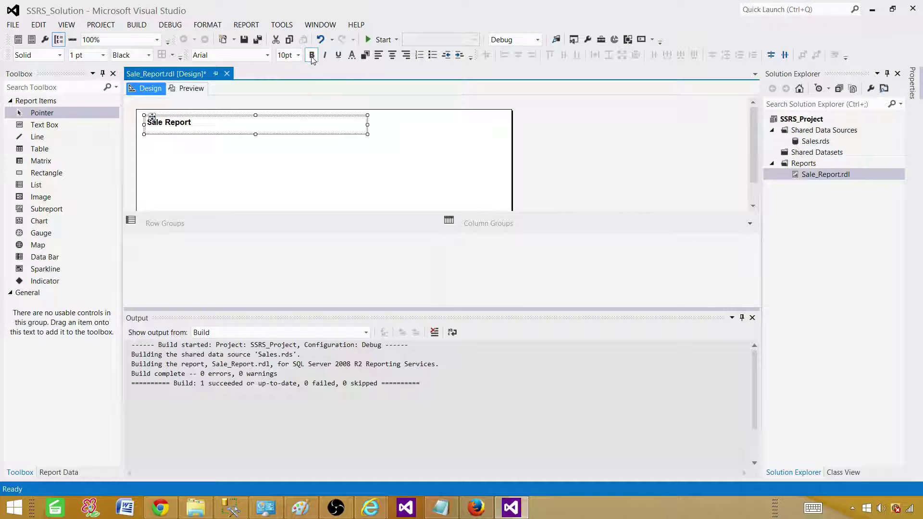
left_click(298, 55)
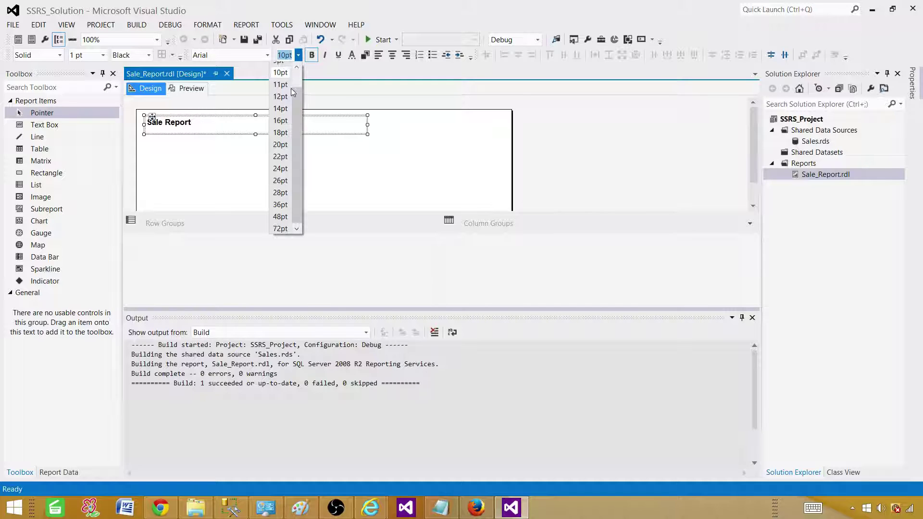
left_click(288, 96)
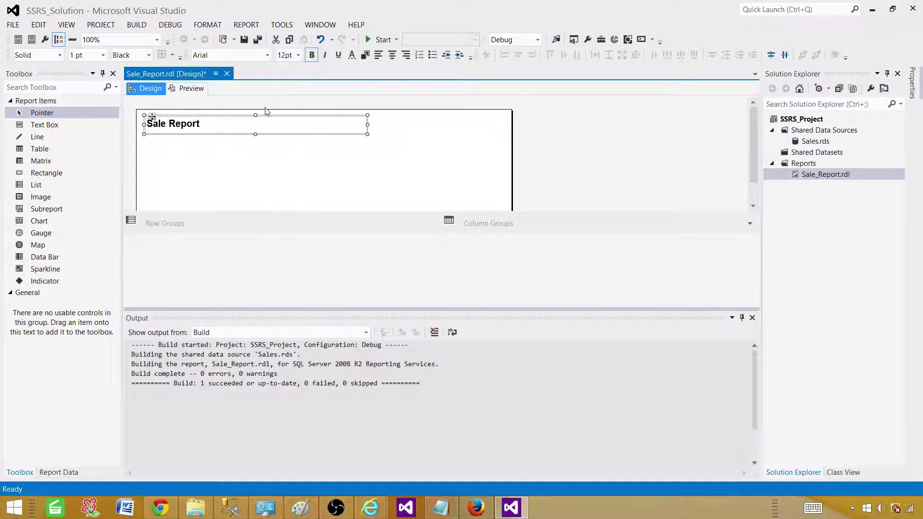
left_click(267, 57)
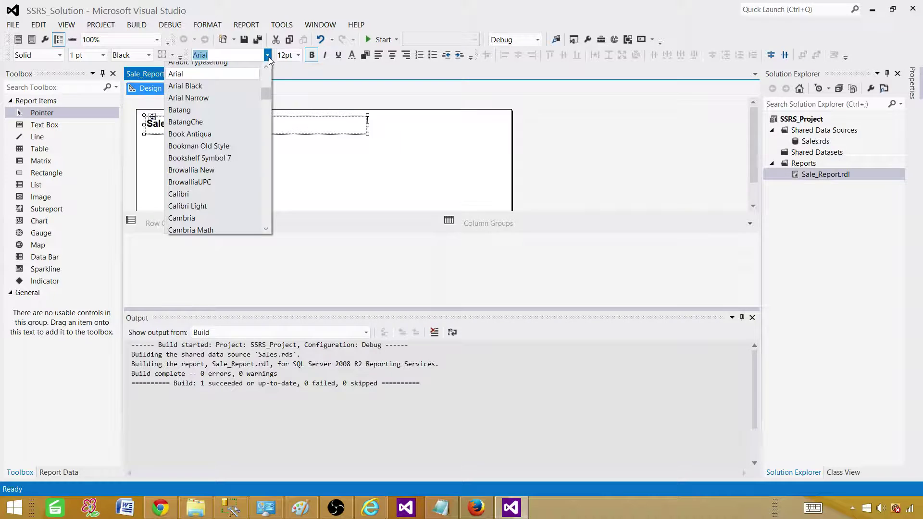
left_click(224, 110)
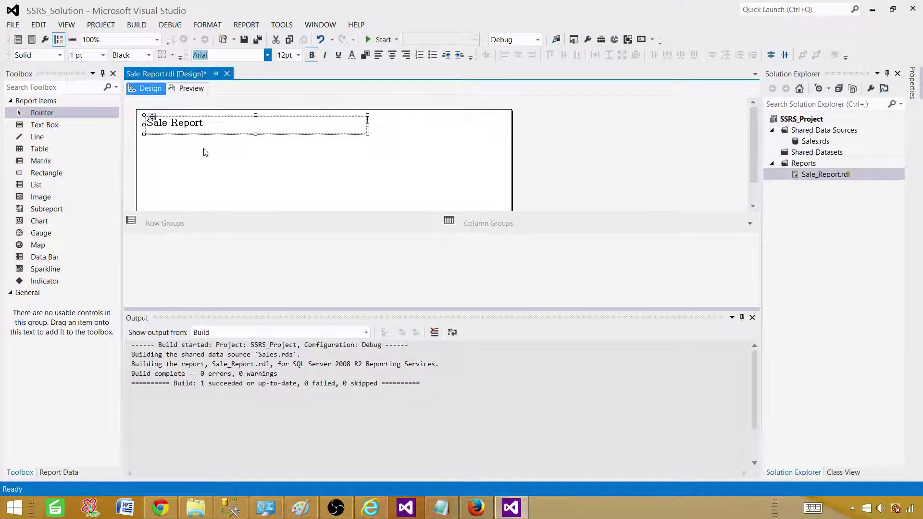
left_click(257, 161)
Step: Set the background color of the Sale Report text box to bright green
left_click(284, 125)
left_click(352, 55)
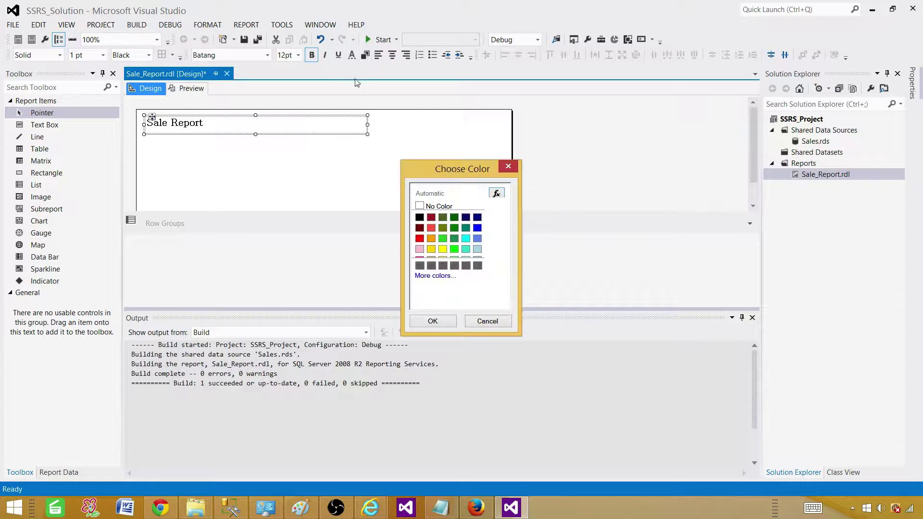
left_click(446, 238)
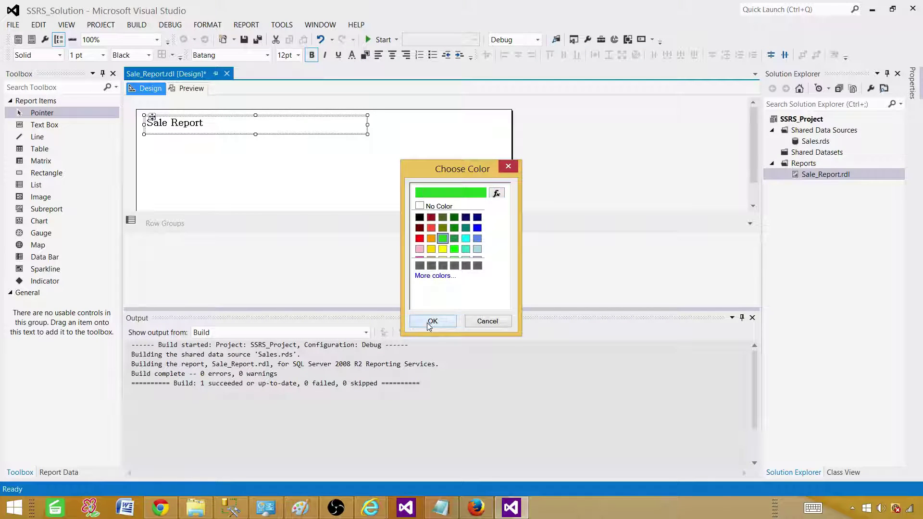
left_click(432, 321)
left_click(301, 149)
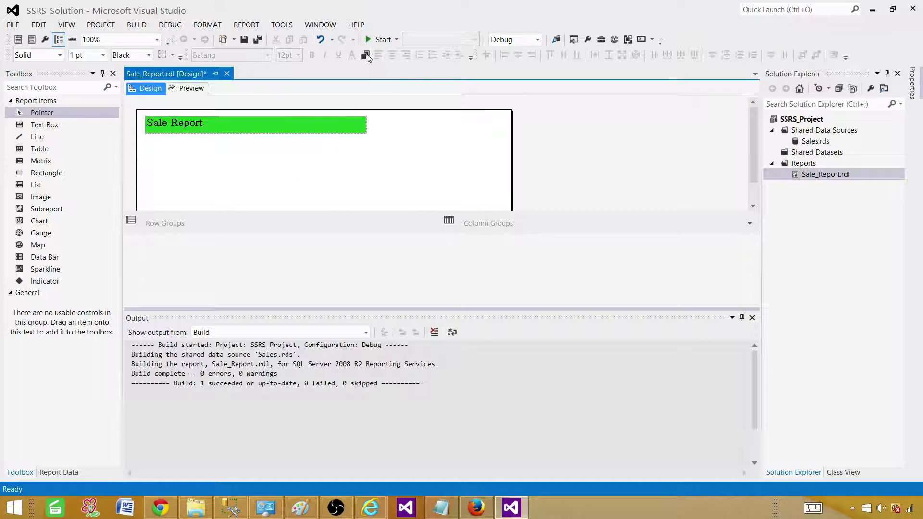
Step: Make the Sale Report title italic and underlined, and preview the report
left_click(342, 125)
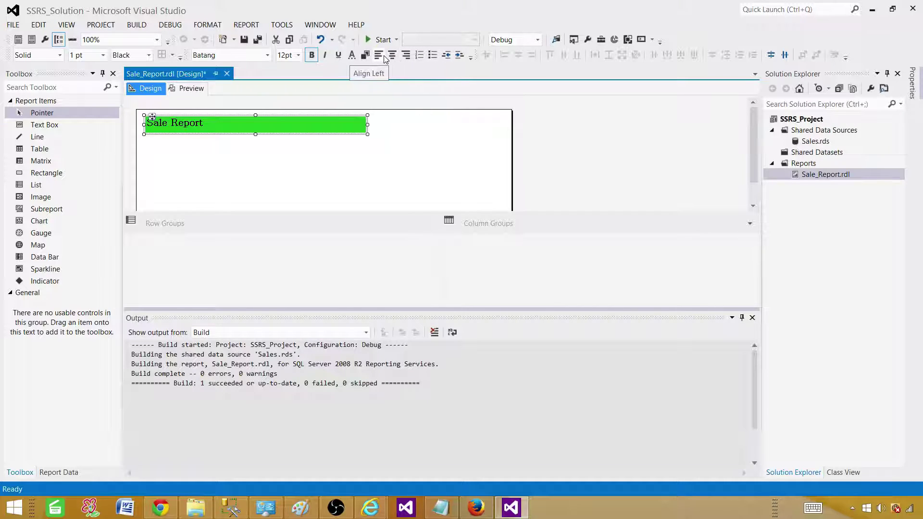
left_click(392, 126)
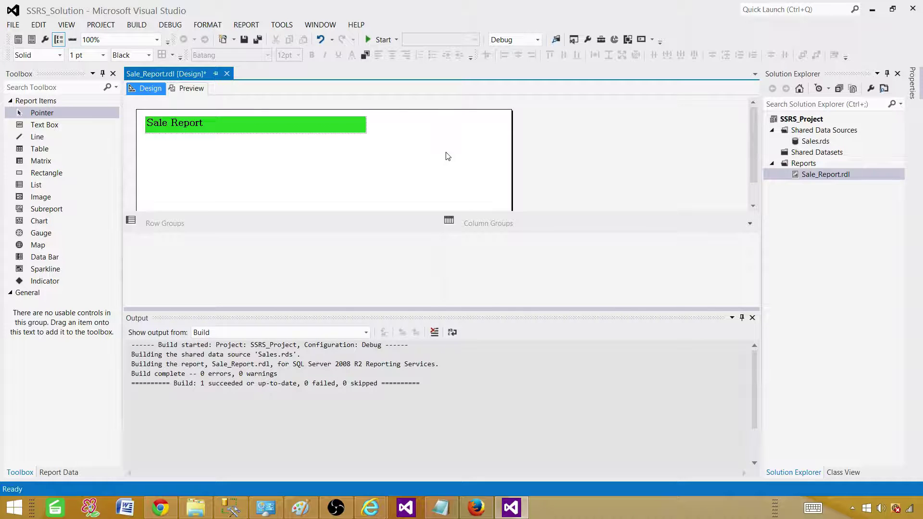
left_click(216, 123)
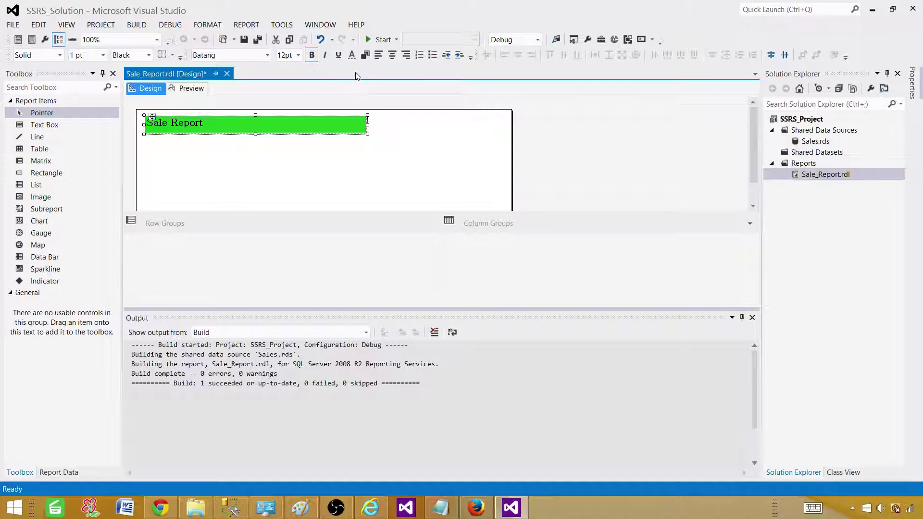
left_click(327, 56)
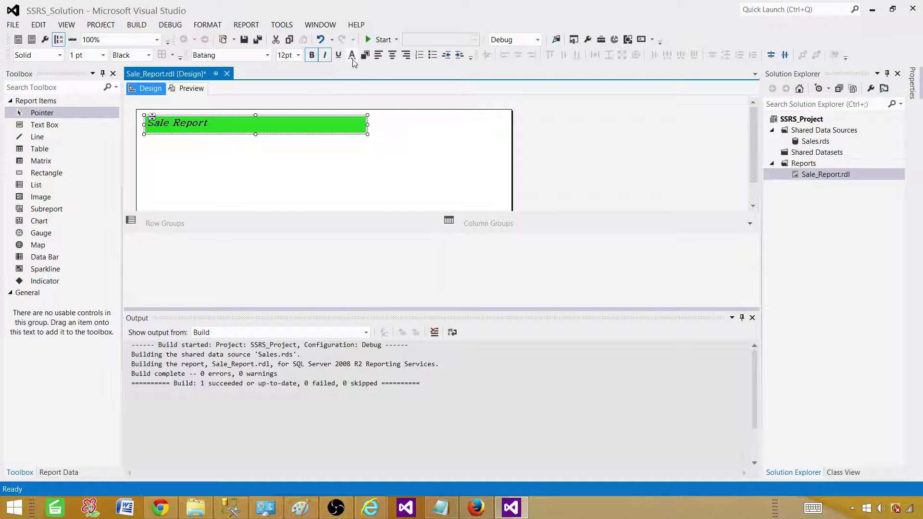
left_click(339, 55)
left_click(304, 163)
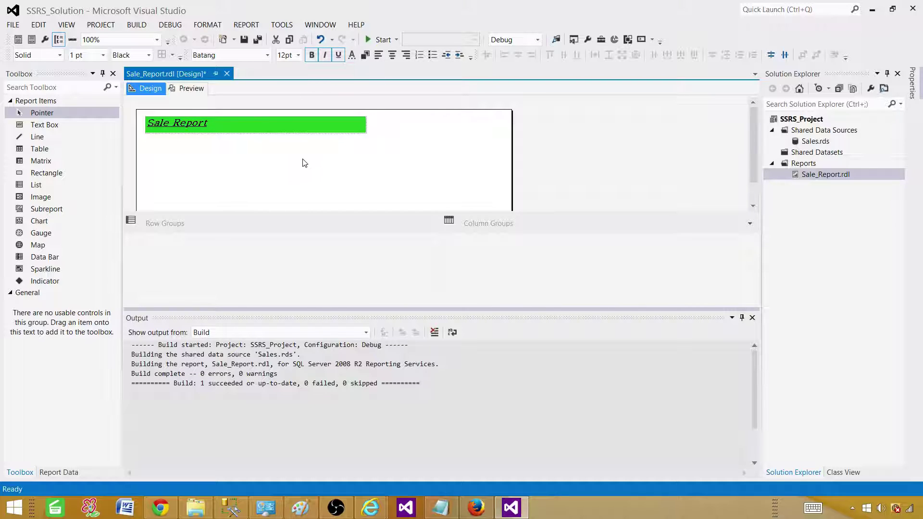
left_click(191, 89)
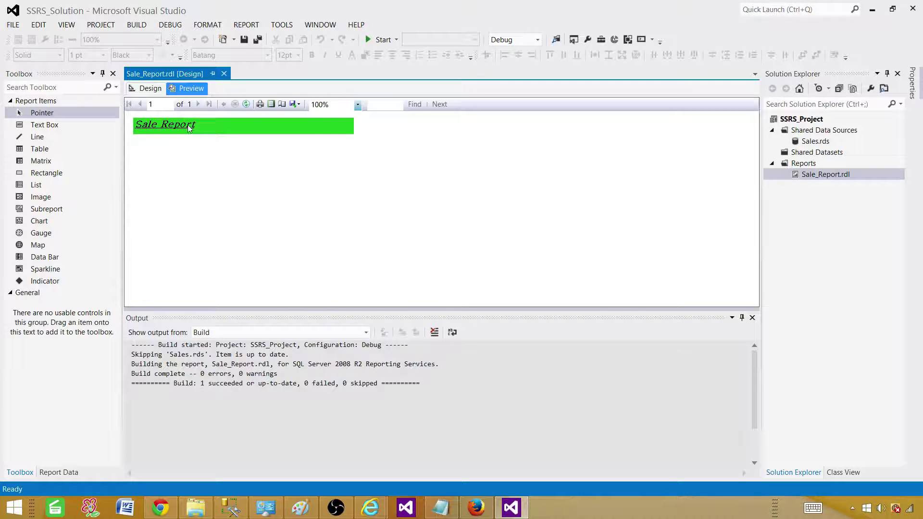
Step: Return to the report design and insert a table in the body below the Sale Report title
left_click(153, 89)
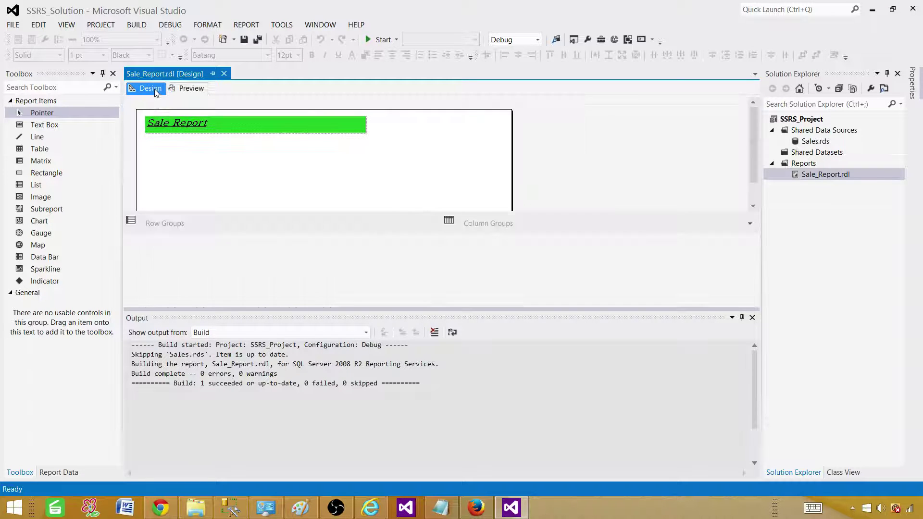
right_click(205, 154)
mouse_move(249, 191)
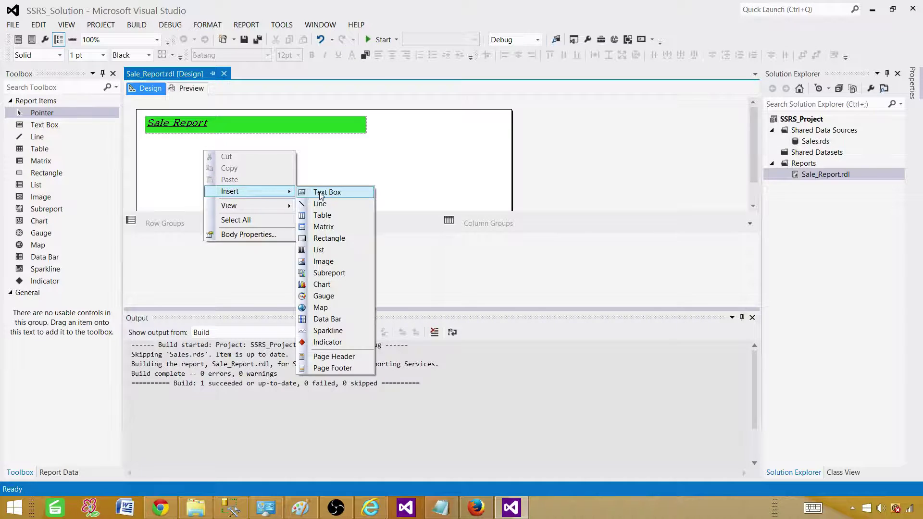
left_click(348, 215)
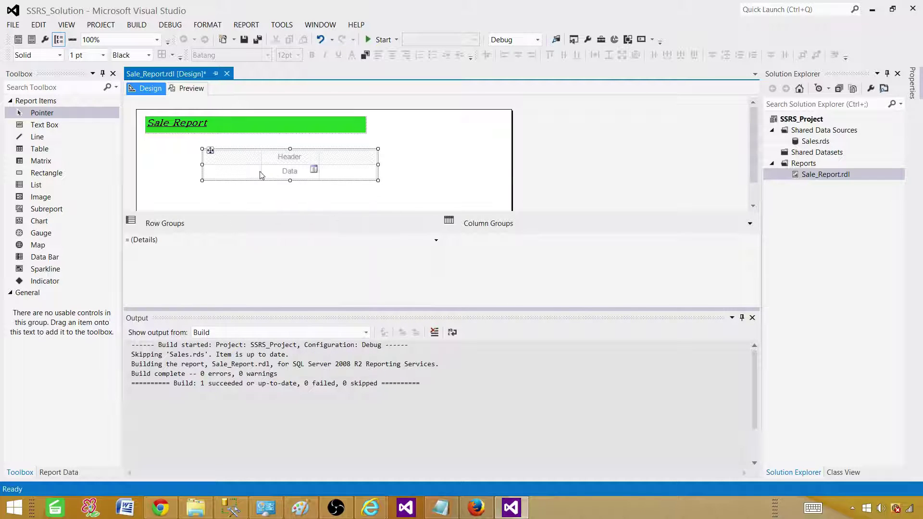
Step: Extend the table to start at the Sale Report title's left edge, and widen the title text box to the table's width
left_click_drag(202, 149, 145, 144)
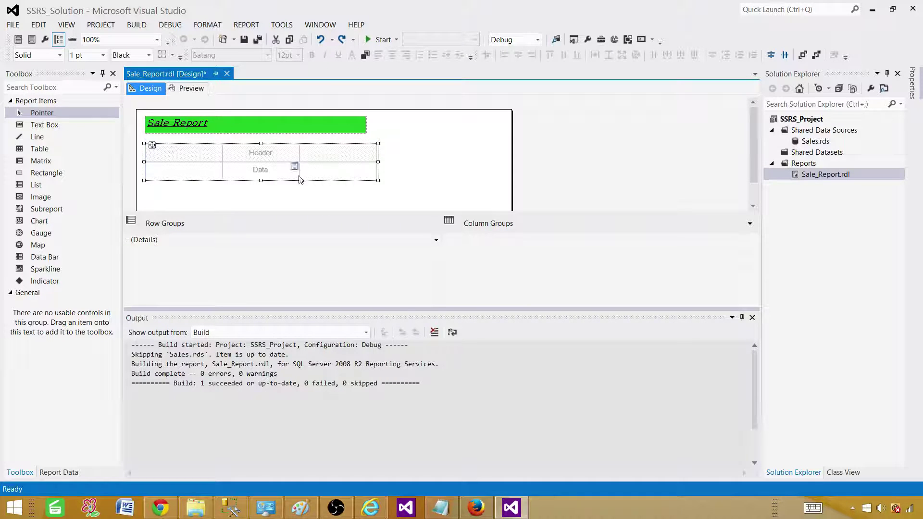
left_click(365, 130)
left_click_drag(368, 135, 377, 136)
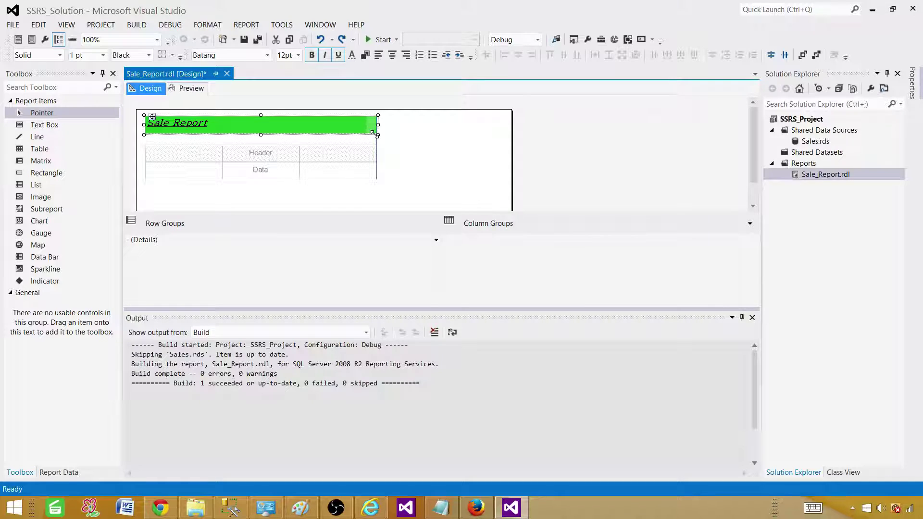
left_click(391, 148)
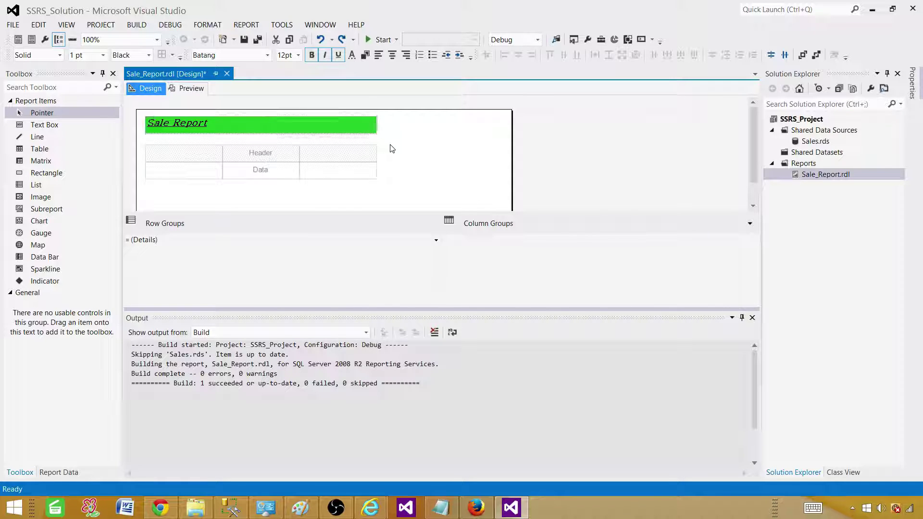
left_click(280, 135)
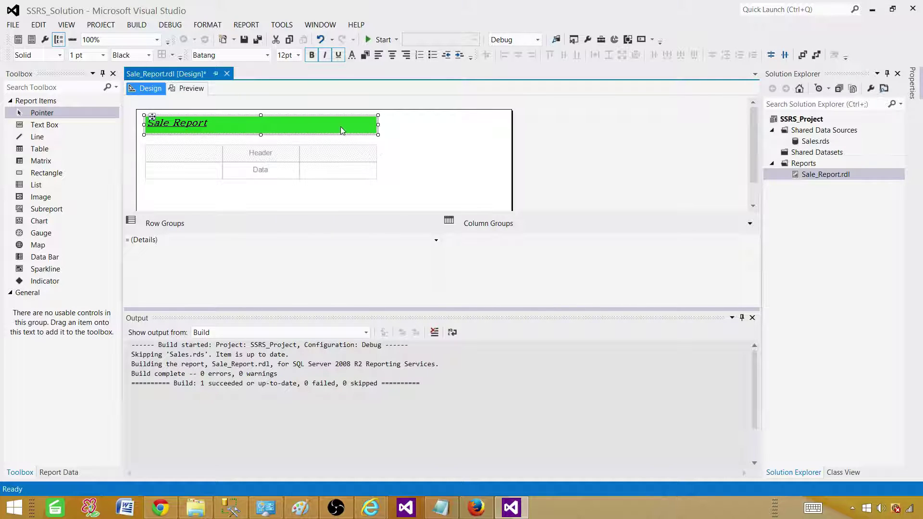
left_click(177, 153)
left_click(182, 193)
left_click(174, 159)
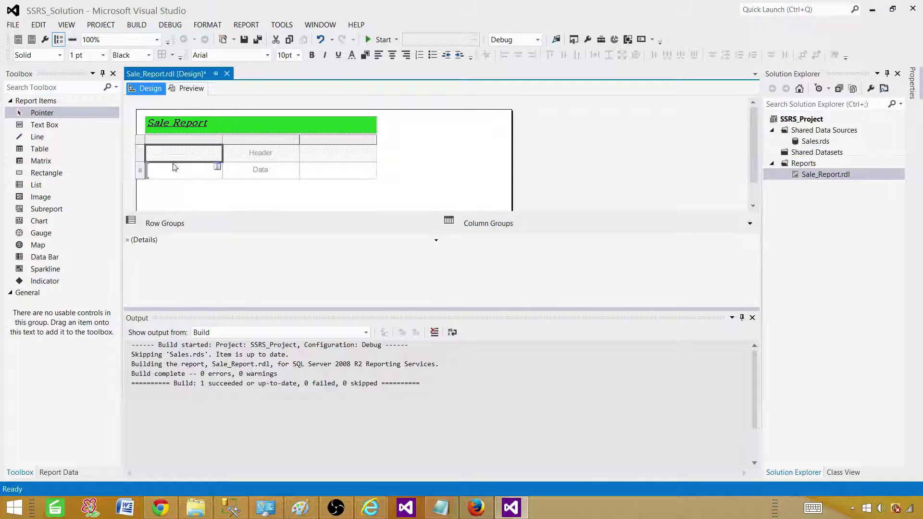
left_click(213, 195)
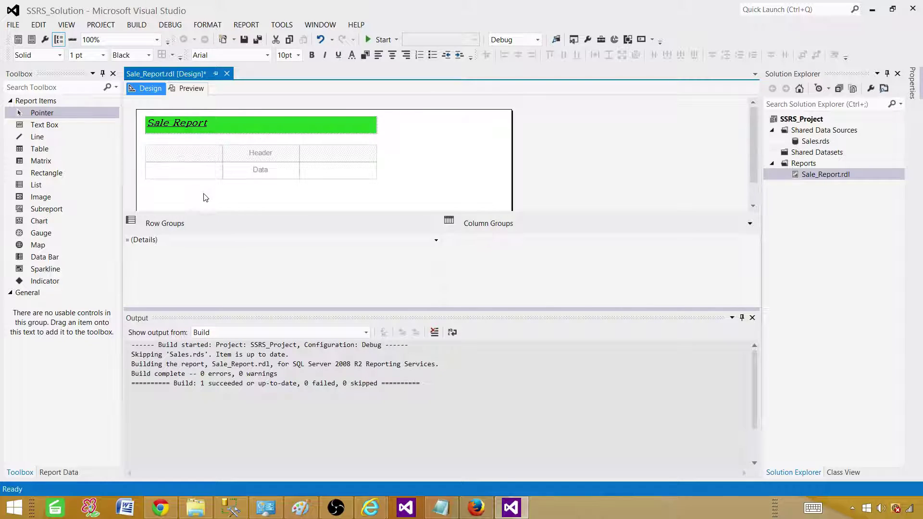
Step: Add the DSet_TotalSale fields FirstName, LastName, ProductName, ItemsSold and SoldDate as columns of the table
left_click(113, 73)
left_click(60, 181)
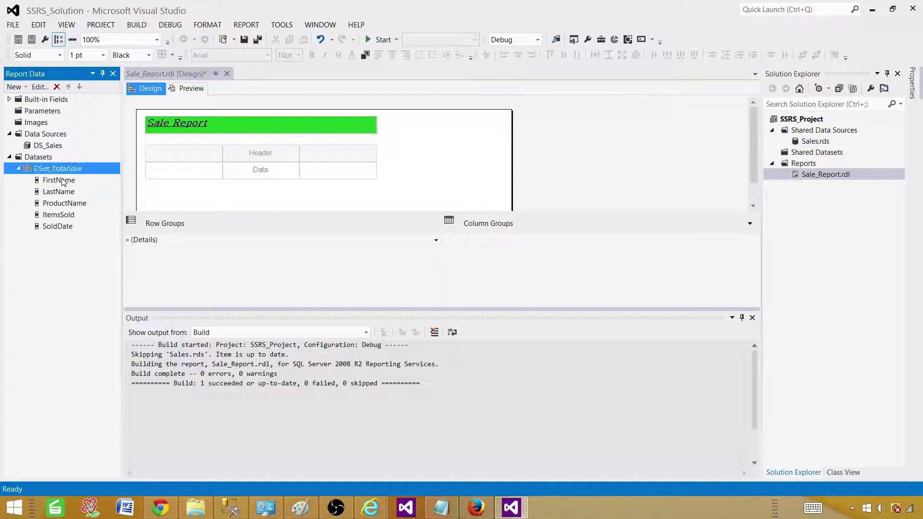
left_click(64, 192)
left_click(66, 216)
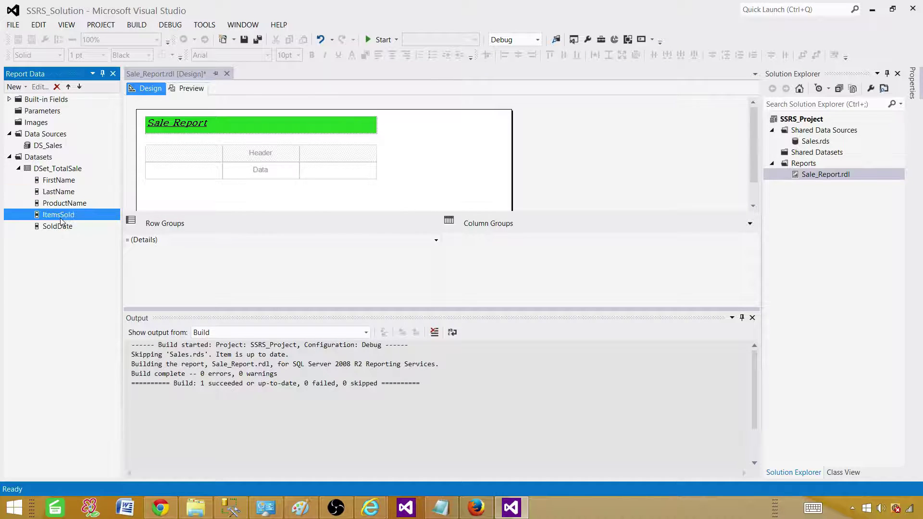
left_click(65, 226)
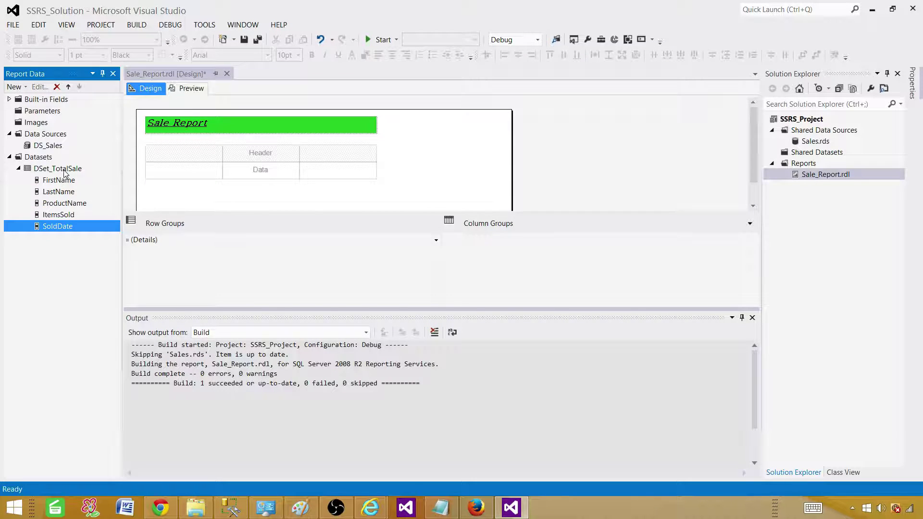
left_click(56, 182)
left_click_drag(54, 182, 177, 154)
left_click_drag(54, 191, 234, 159)
left_click_drag(63, 203, 63, 203)
left_click_drag(226, 172, 289, 155)
left_click_drag(55, 215, 427, 158)
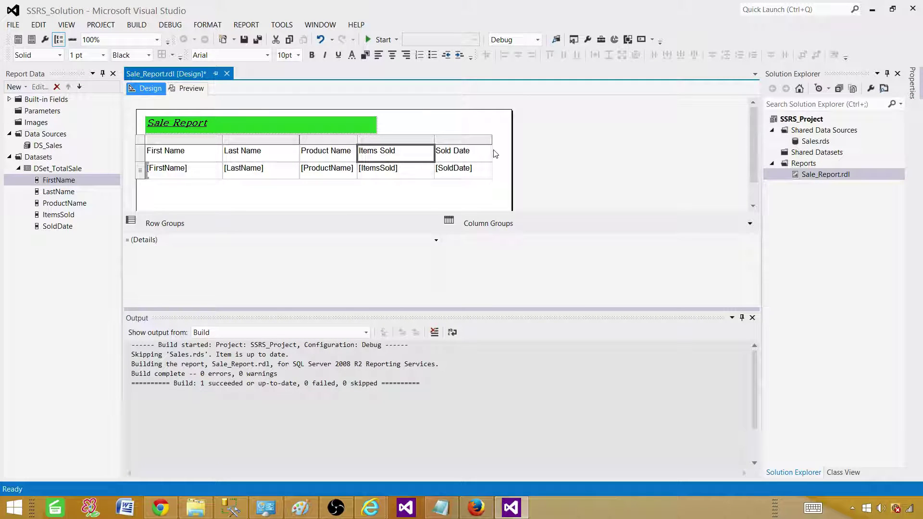
Step: Delete the Items Sold and Sold Date columns from the table
left_click(457, 127)
left_click(255, 164)
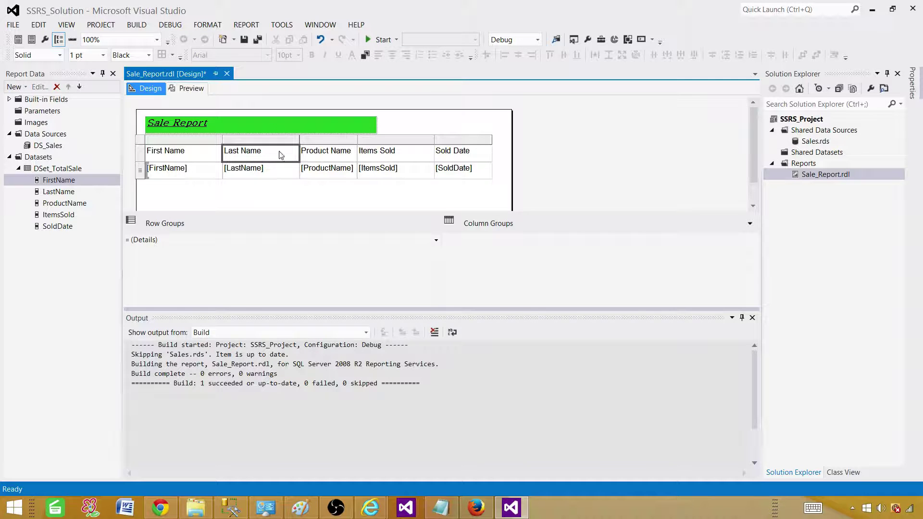
left_click(407, 141)
right_click(407, 141)
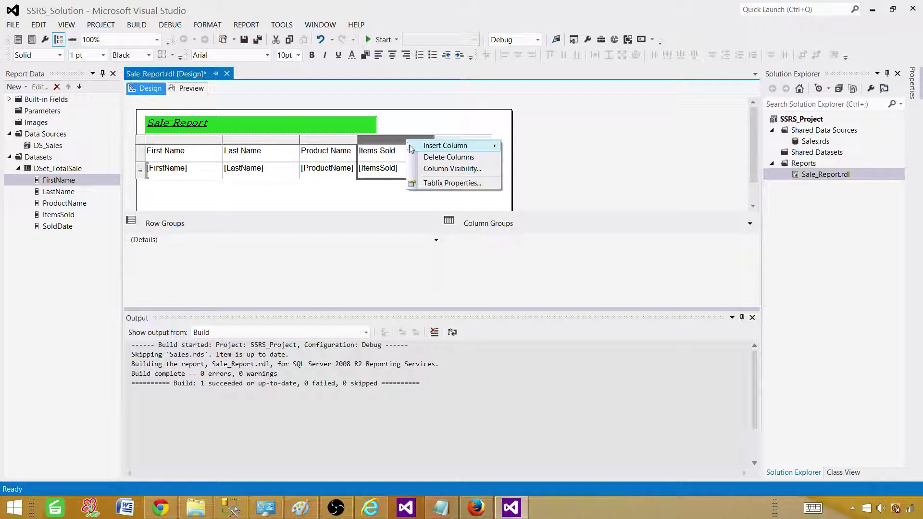
left_click(439, 158)
right_click(383, 144)
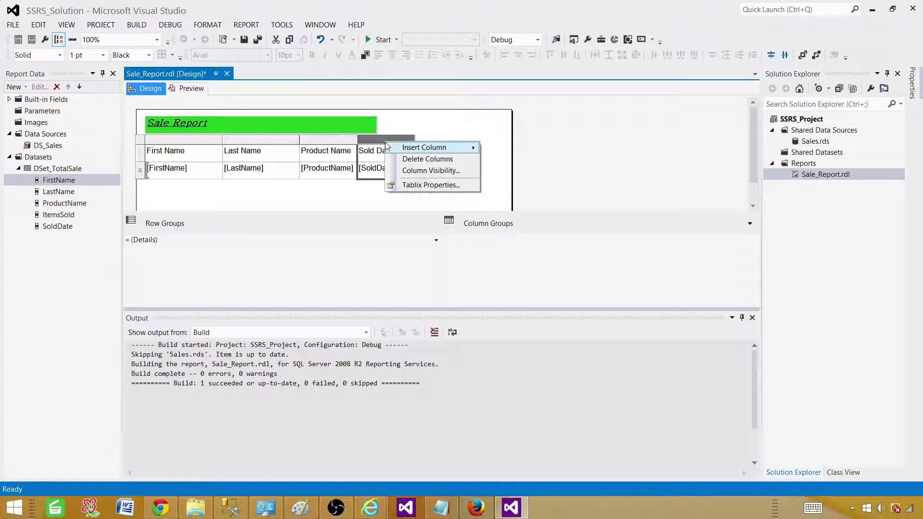
left_click(405, 159)
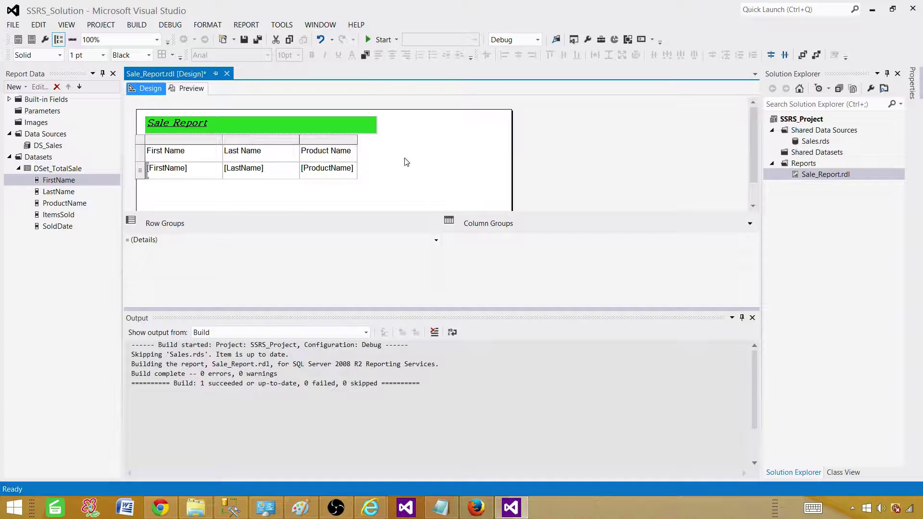
Step: Insert a column to the right of Product Name and set its data cell to the ItemsSold field
left_click(353, 147)
right_click(347, 141)
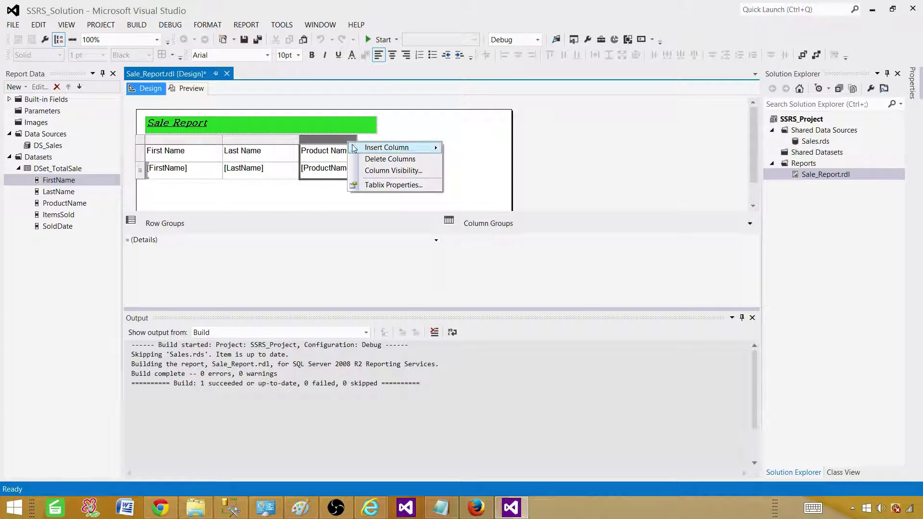
mouse_move(416, 151)
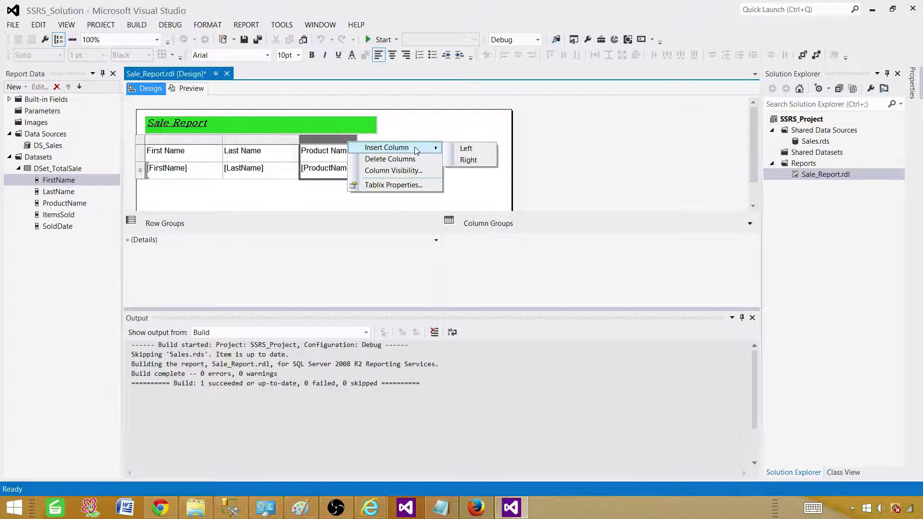
left_click(473, 162)
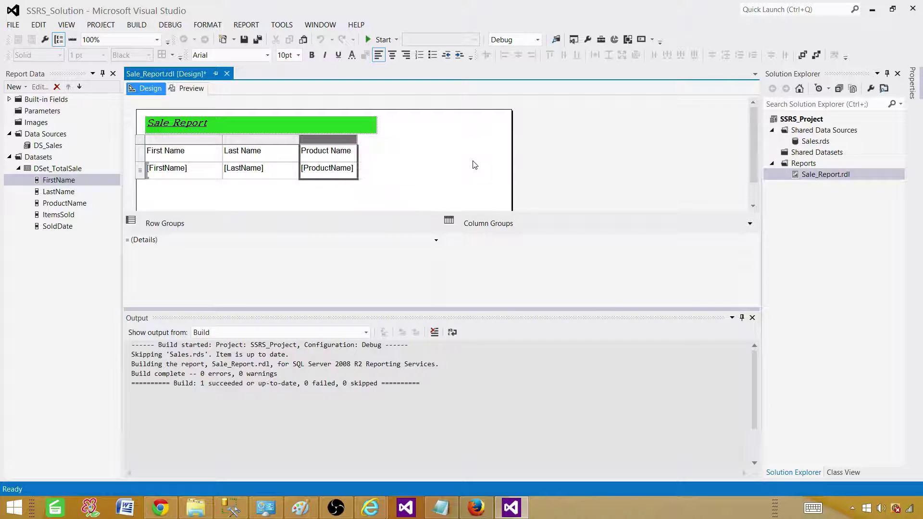
left_click(390, 159)
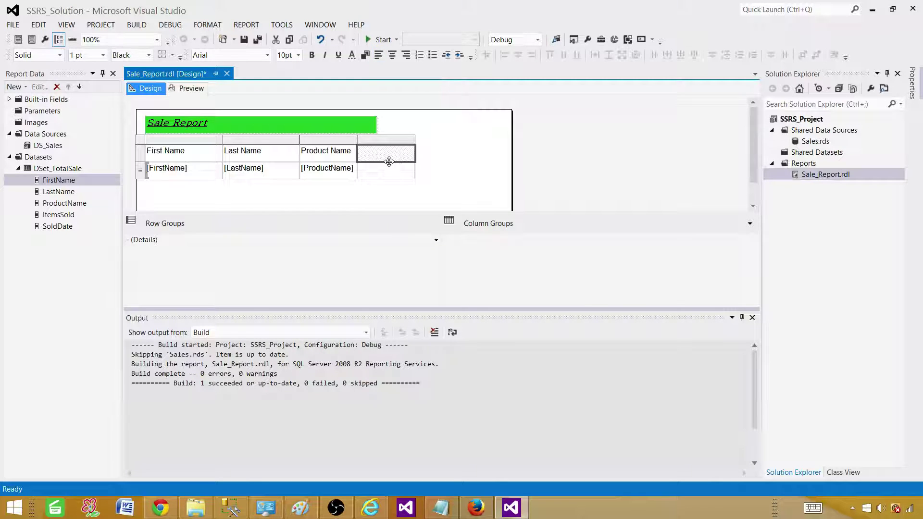
left_click(452, 161)
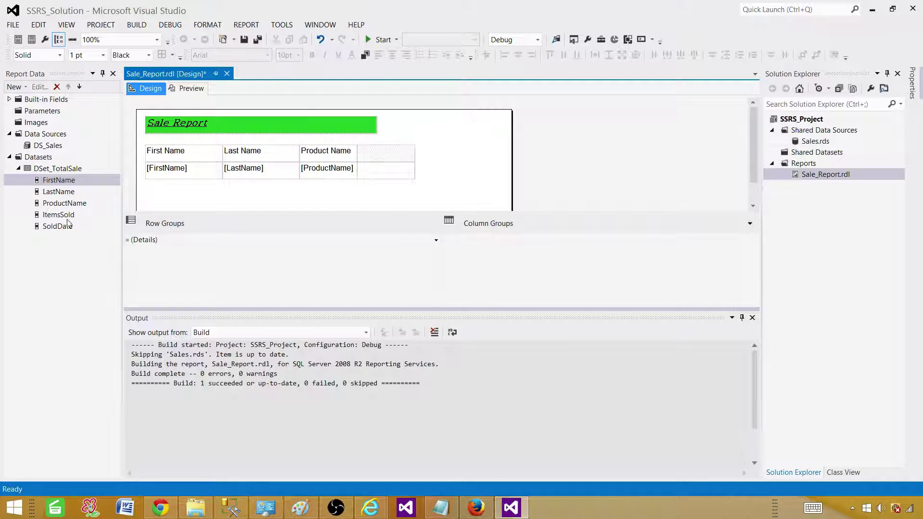
mouse_move(375, 171)
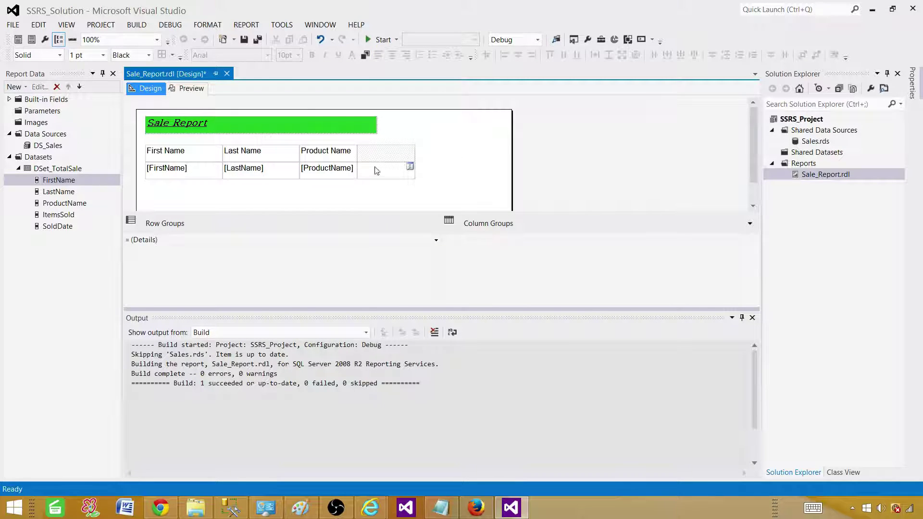
left_click(410, 167)
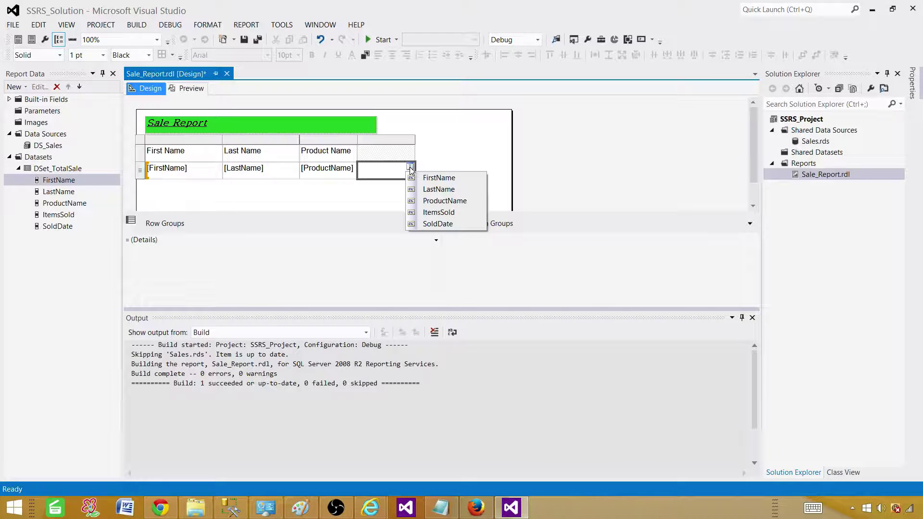
left_click(437, 212)
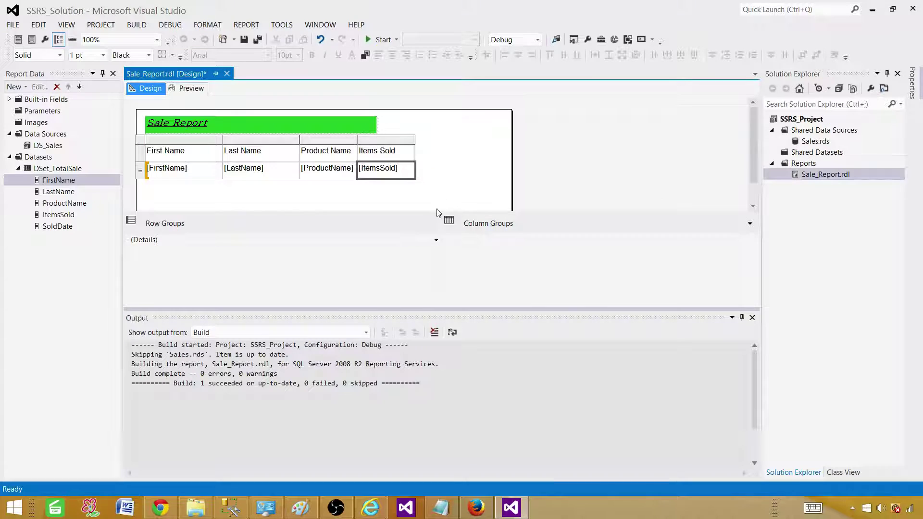
Step: Insert a column to the right of Items Sold and set its data cell to the SoldDate field
left_click(403, 149)
left_click(409, 139)
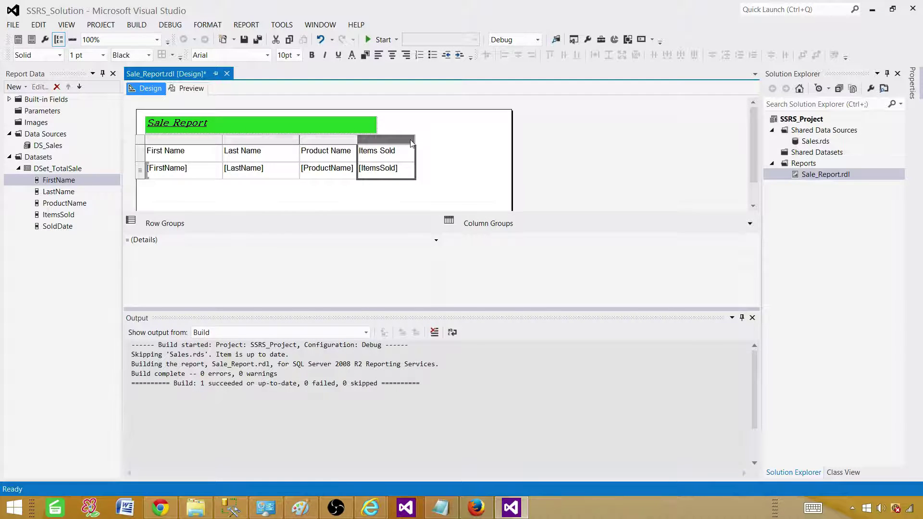
right_click(411, 143)
mouse_move(444, 144)
left_click(536, 157)
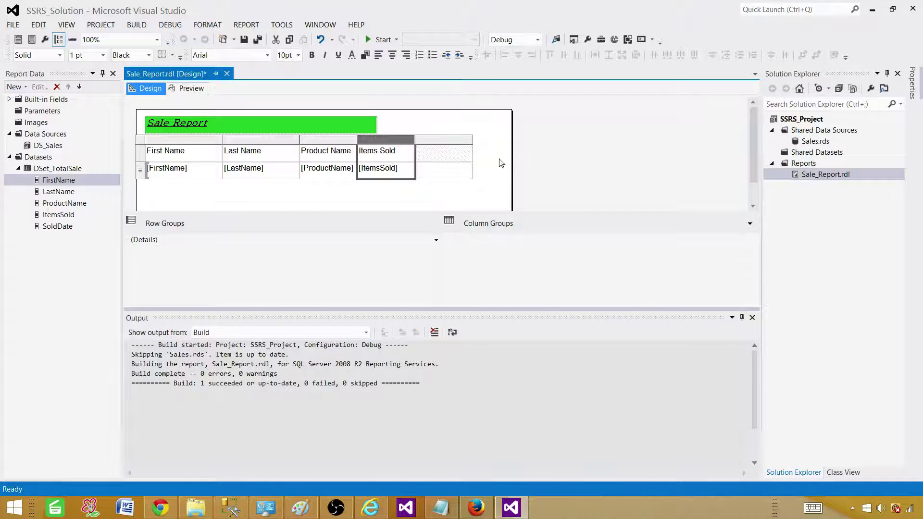
left_click(447, 173)
left_click(469, 169)
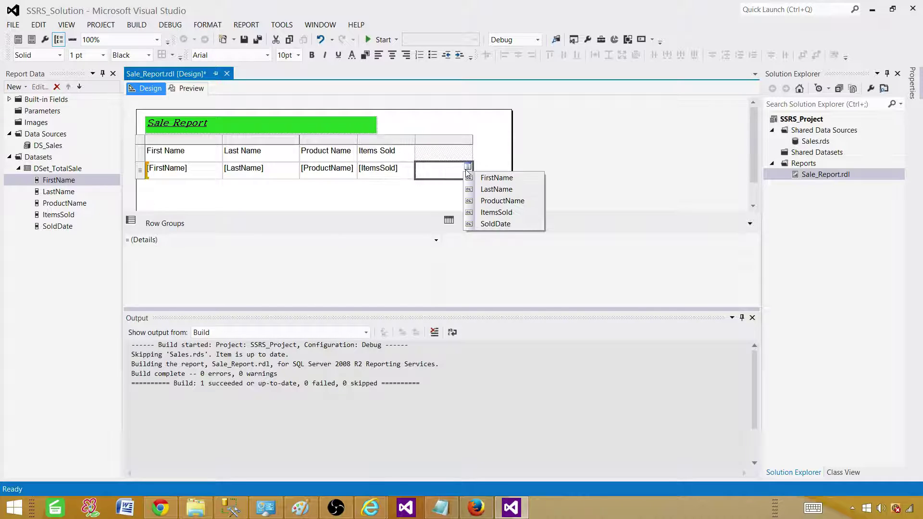
left_click(491, 225)
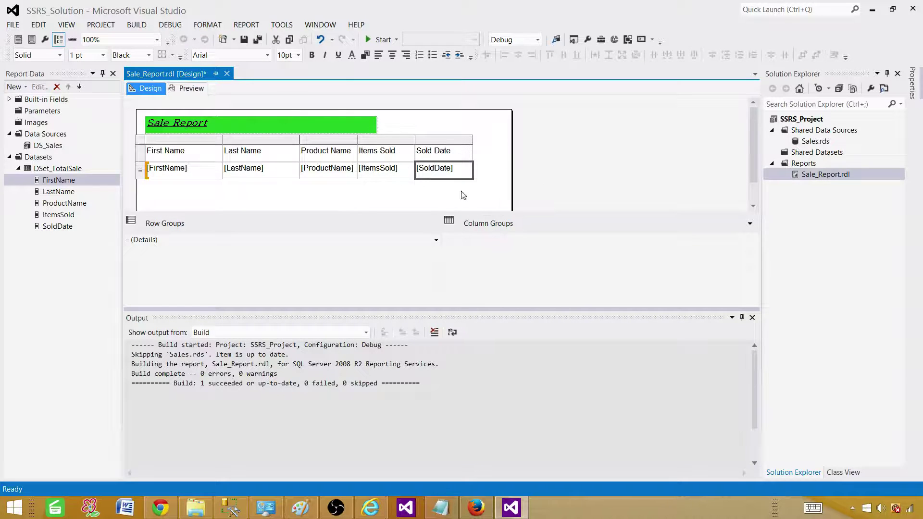
left_click(486, 153)
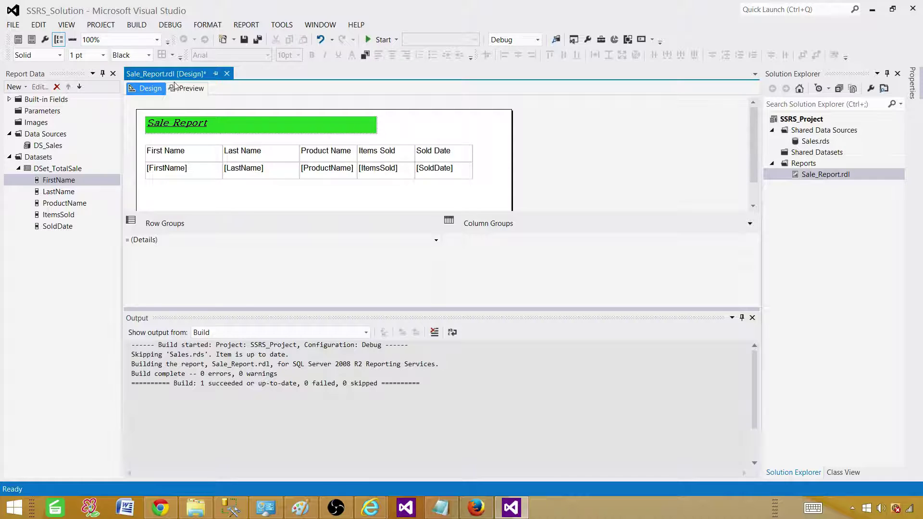
Step: Preview the report with the Output pane closed, and return to the report design
left_click(192, 90)
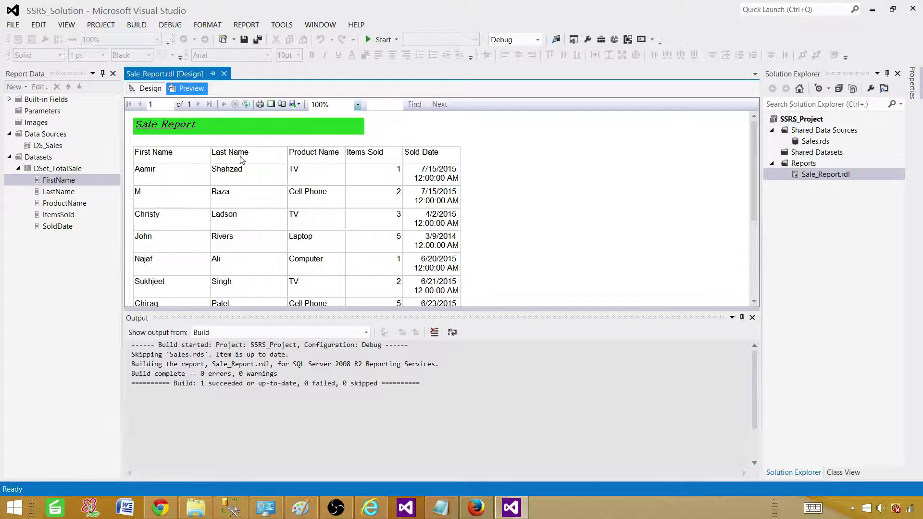
left_click(753, 318)
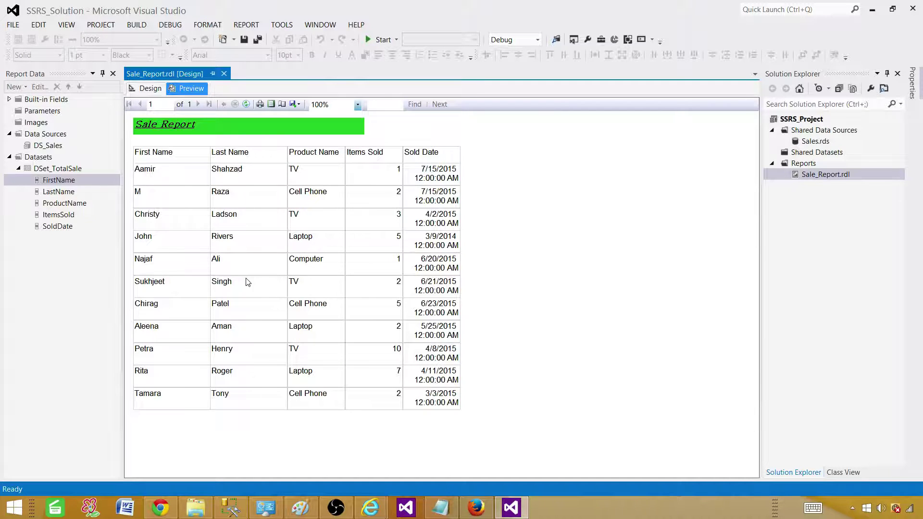
left_click(150, 89)
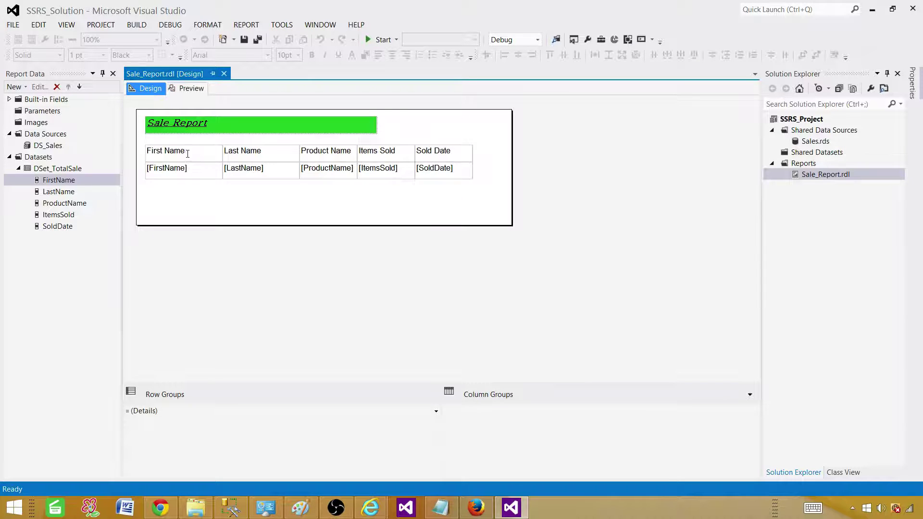
left_click(142, 154)
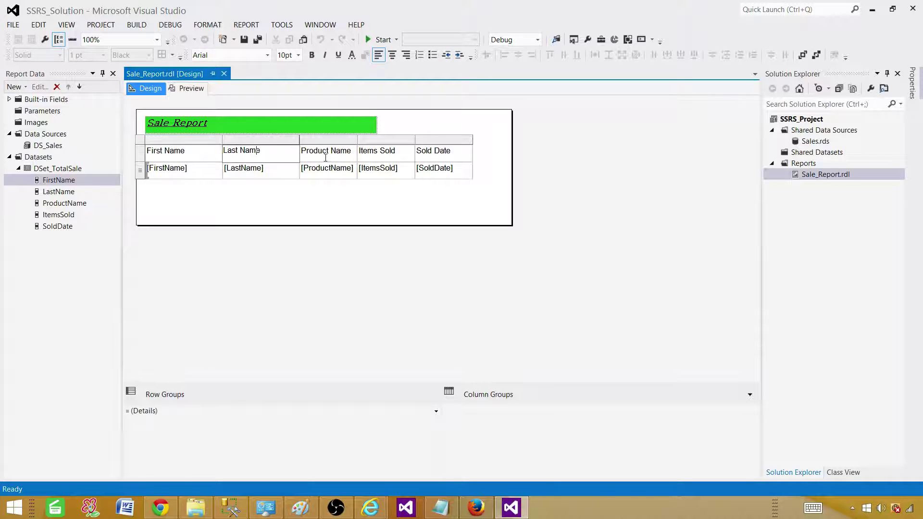
left_click(453, 155)
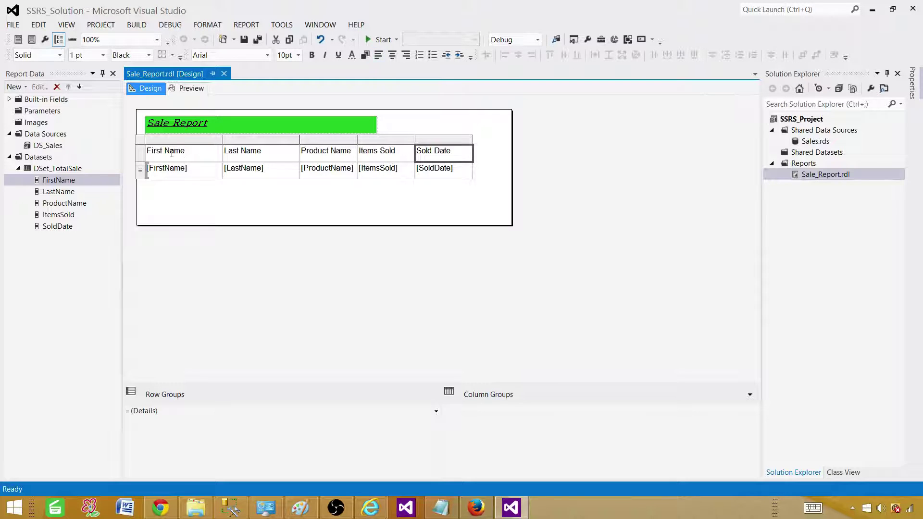
left_click(140, 153)
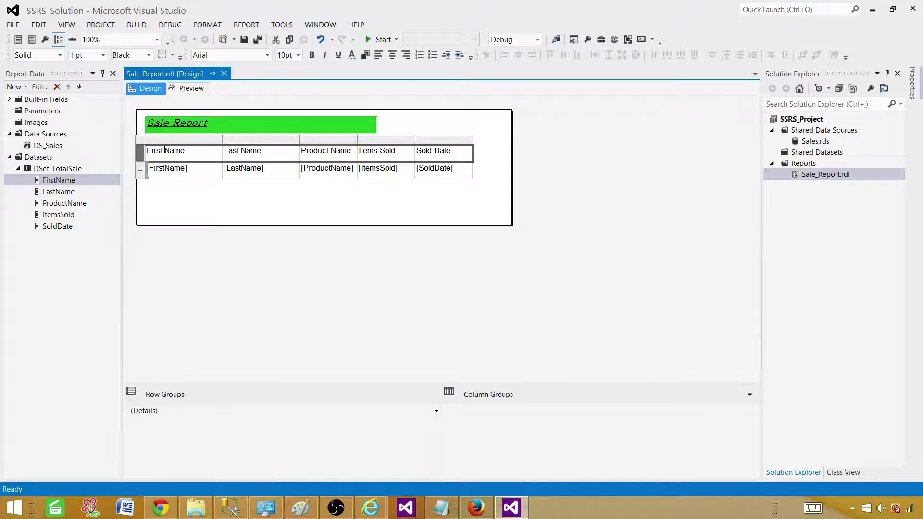
Step: Remove the spaces from the first three column headers so they read FirstName, LastName and ProductName
left_click(165, 150)
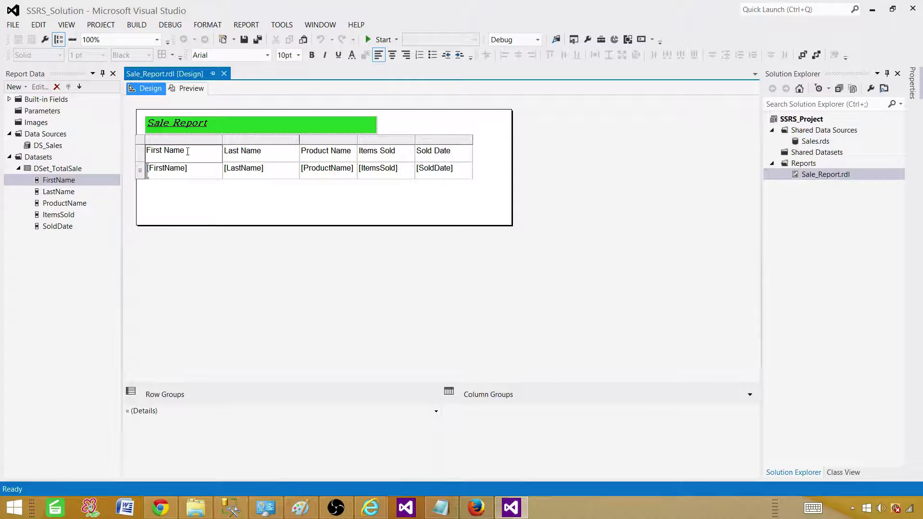
key("BackSpace")
left_click(238, 151)
left_click(238, 150)
key("Delete")
left_click(332, 152)
left_click(332, 152)
key("BackSpace")
left_click(264, 154)
left_click(193, 157)
left_click(192, 151)
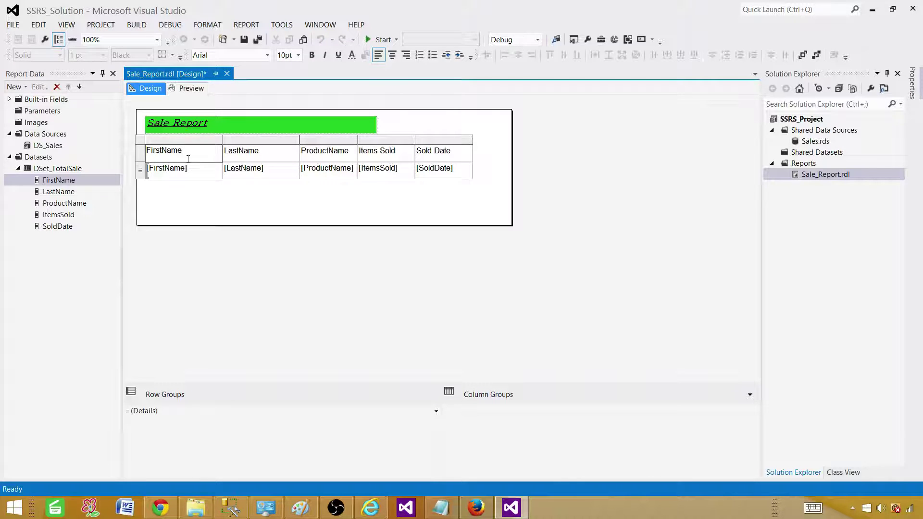
Step: Remove the spaces from the last two column headers so they read ItemsSold and SoldDate
left_click(380, 151)
left_click(380, 151)
key("BackSpace")
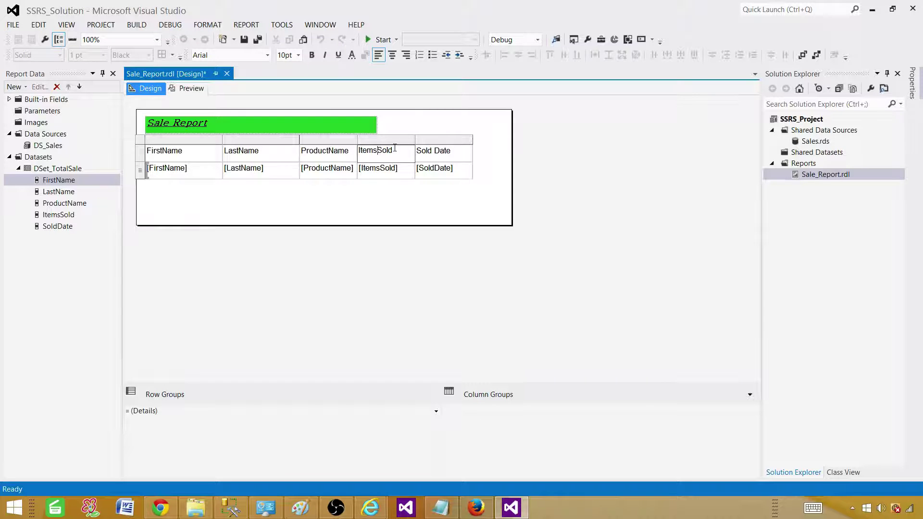
left_click(427, 151)
left_click(426, 152)
left_click(433, 151)
key("BackSpace")
left_click(484, 153)
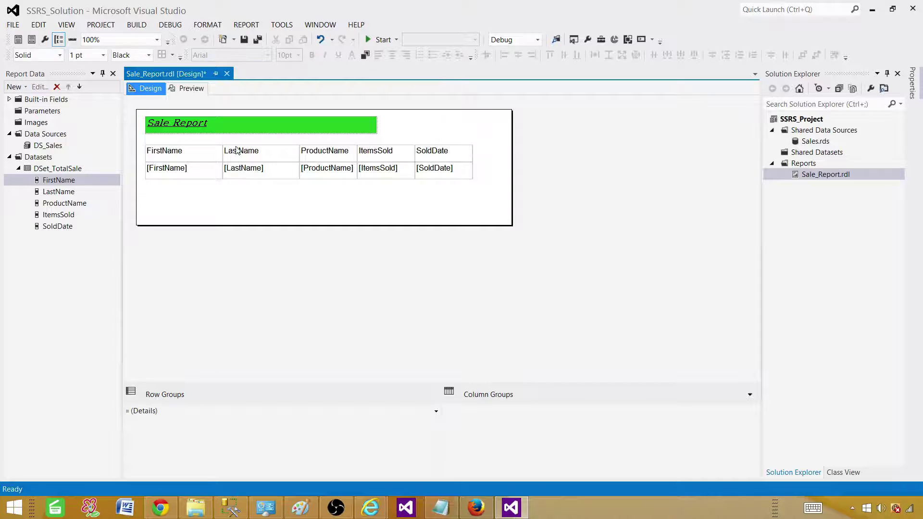
Step: Make the table's header row bold with a Light Blue background, and check the result in the report preview
left_click(171, 156)
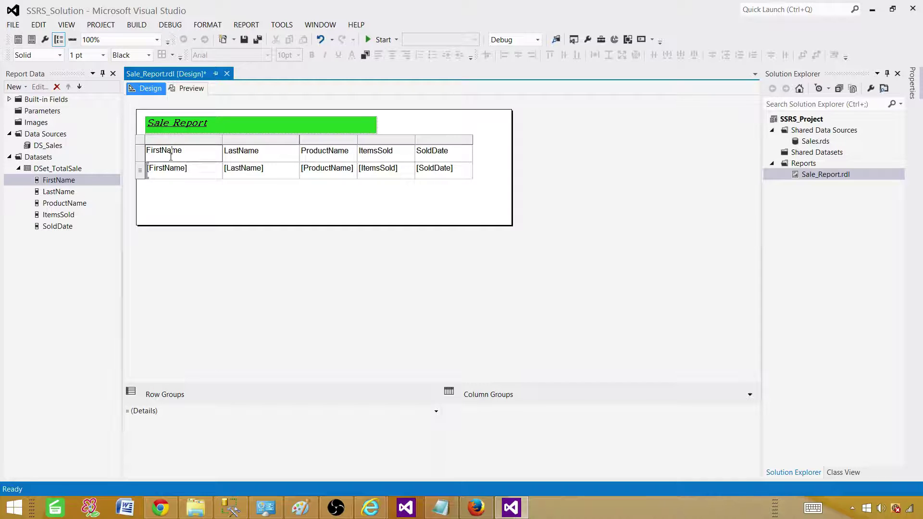
left_click(141, 156)
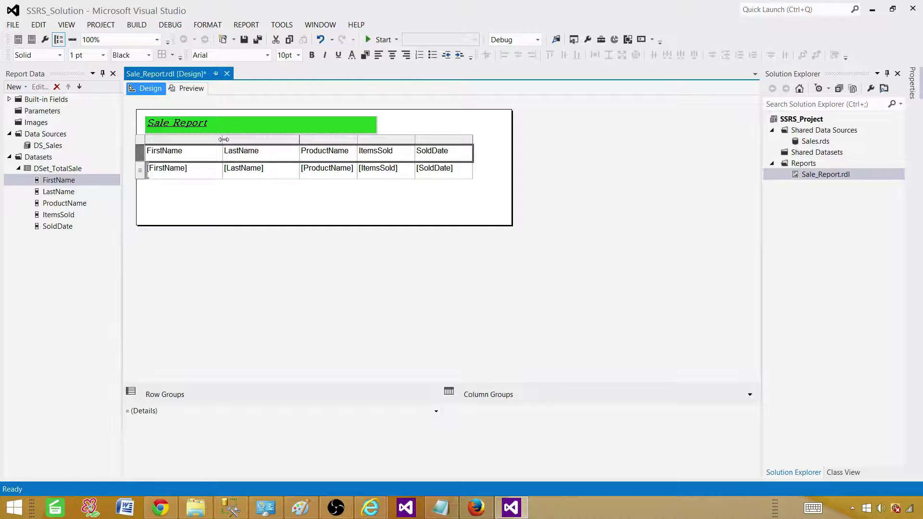
left_click(312, 55)
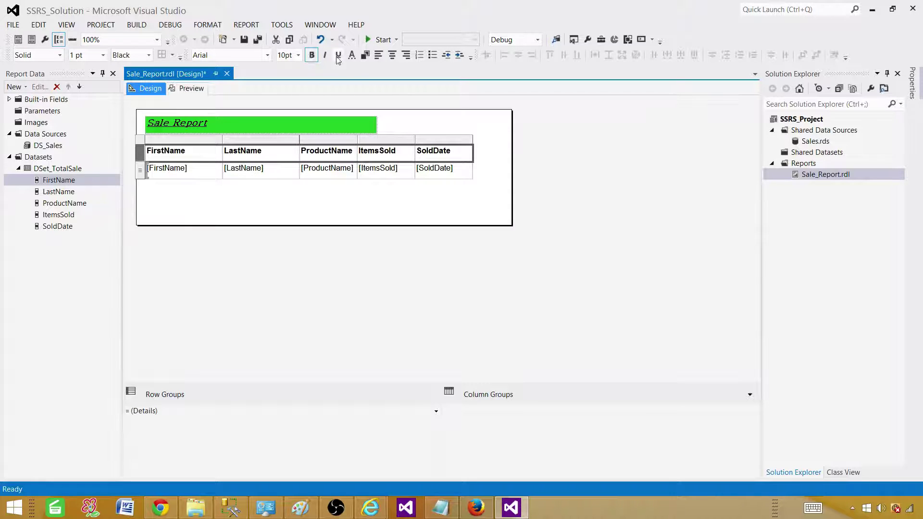
left_click(365, 55)
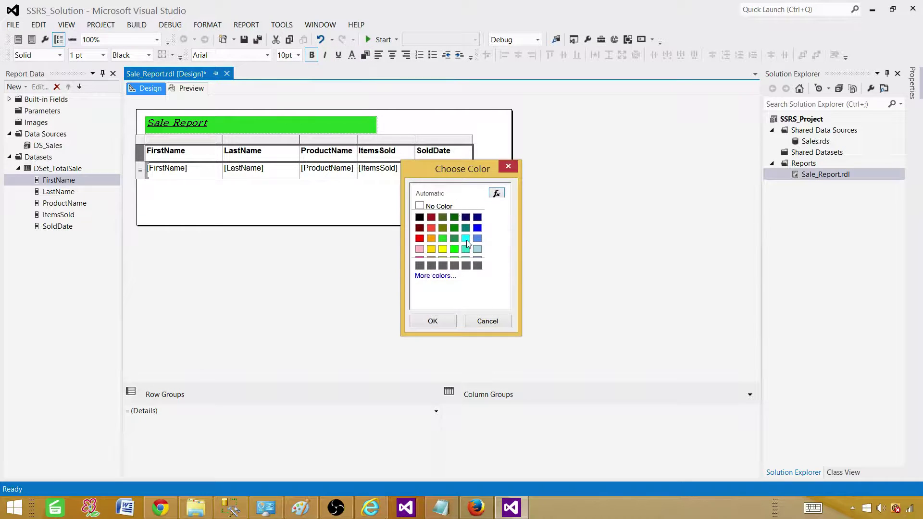
left_click(478, 250)
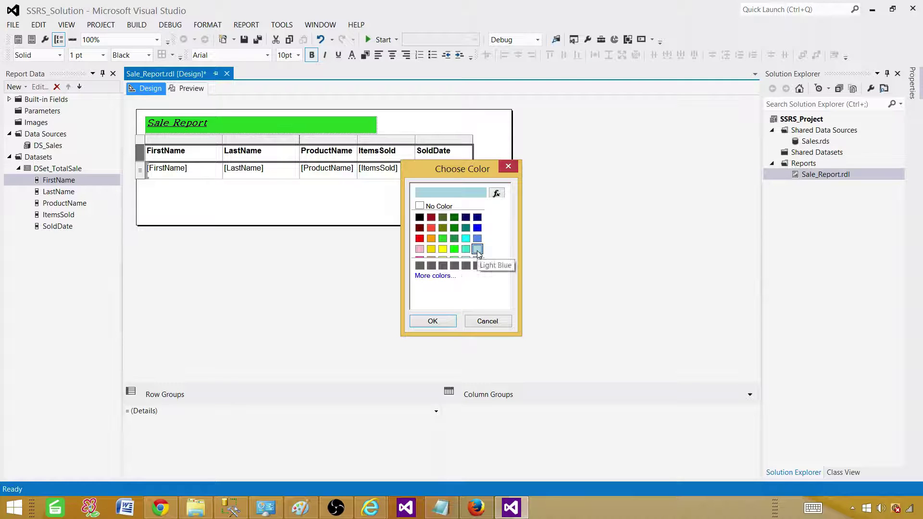
left_click(447, 321)
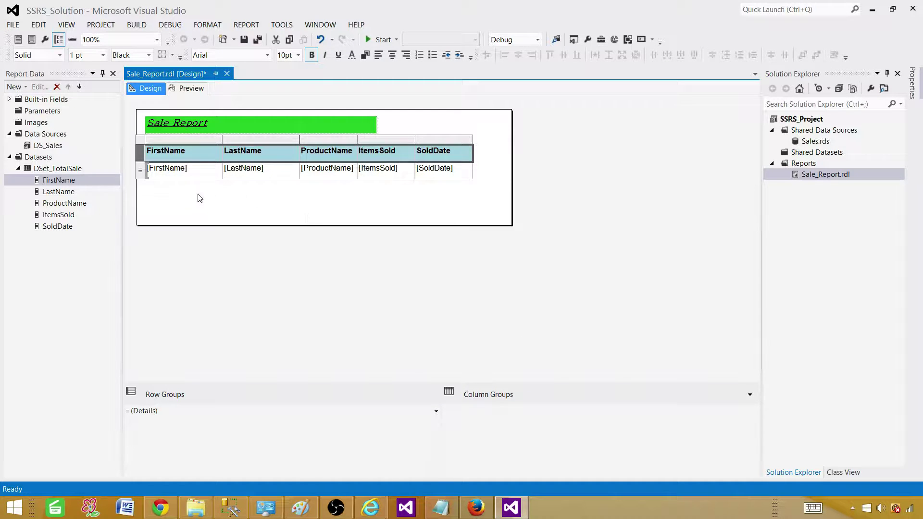
left_click(254, 198)
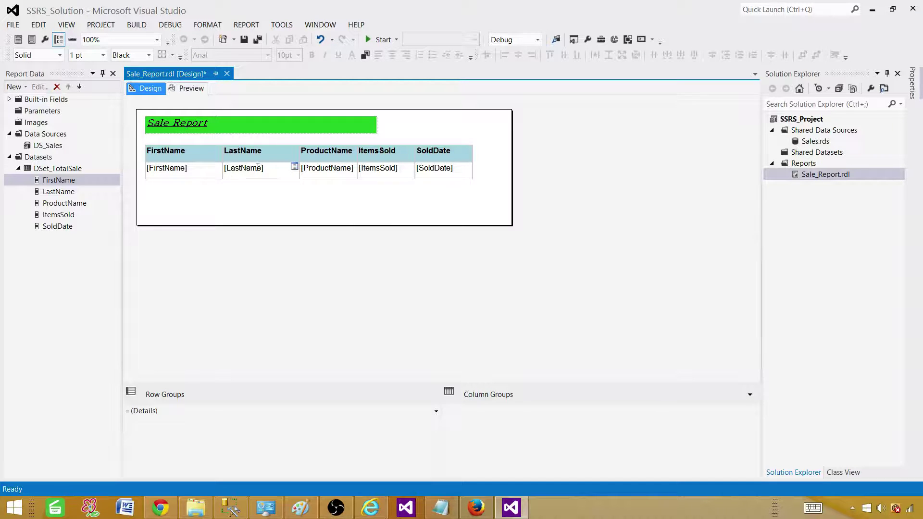
left_click(186, 88)
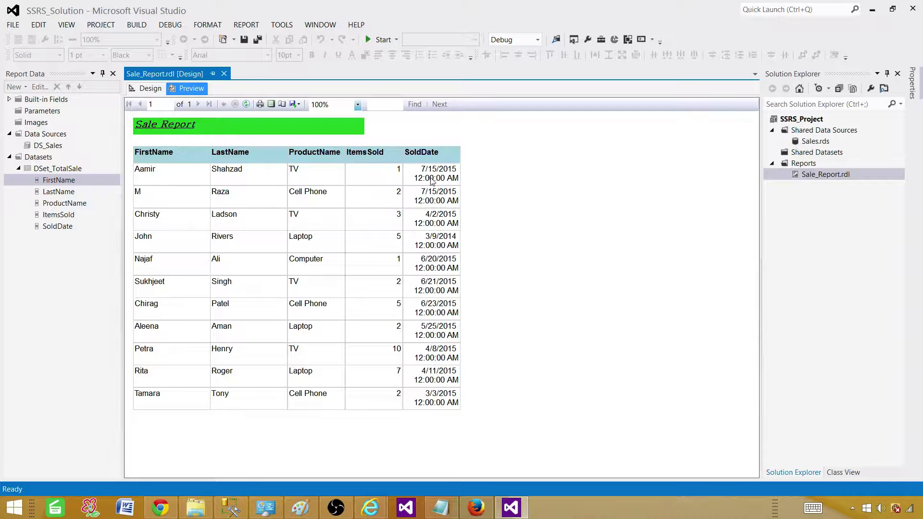
left_click(147, 88)
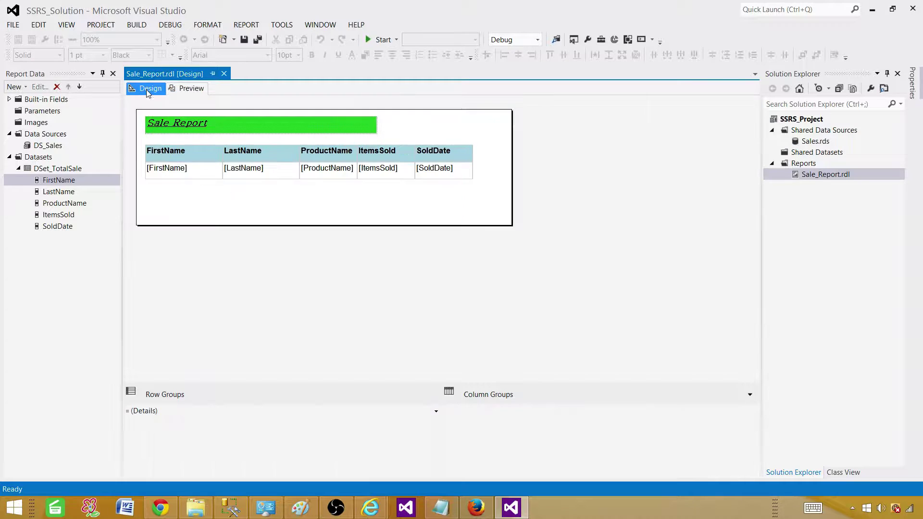
Step: Format the SoldDate data cell as a date of type 31 January, 2000, and check it in the report preview
left_click(469, 177)
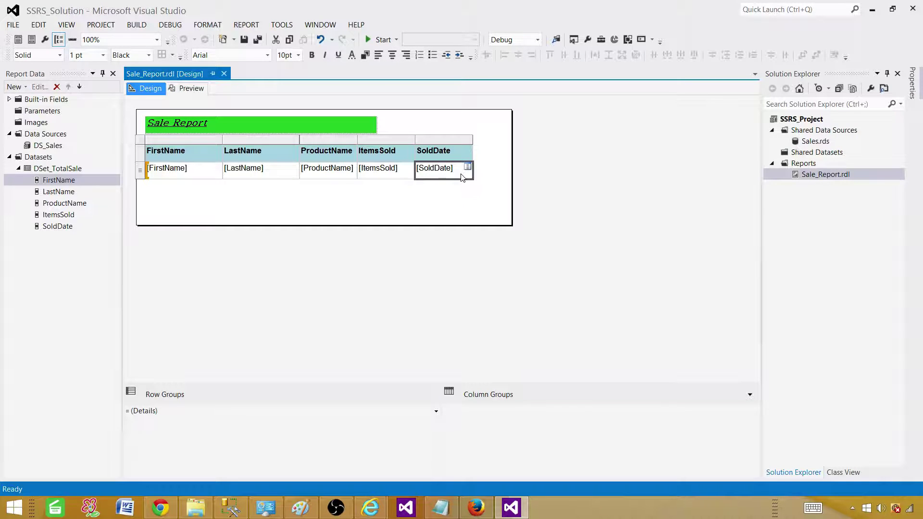
right_click(461, 177)
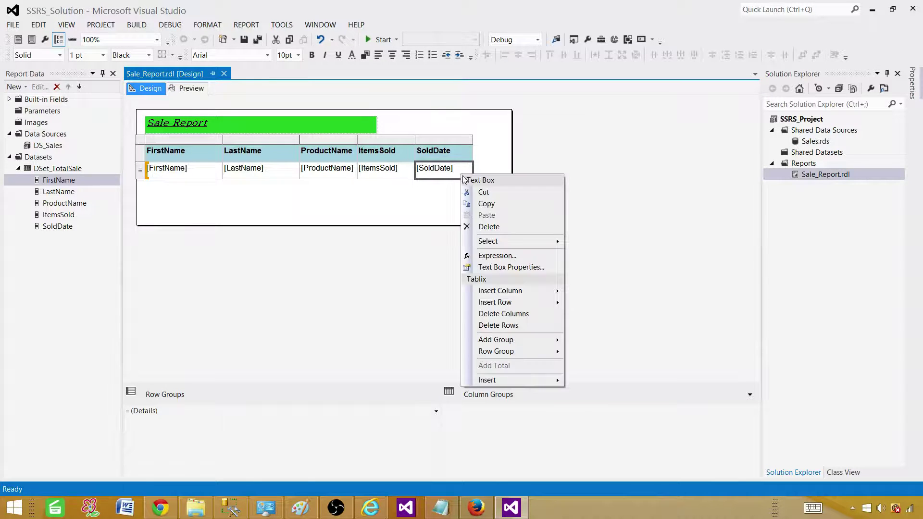
left_click(494, 271)
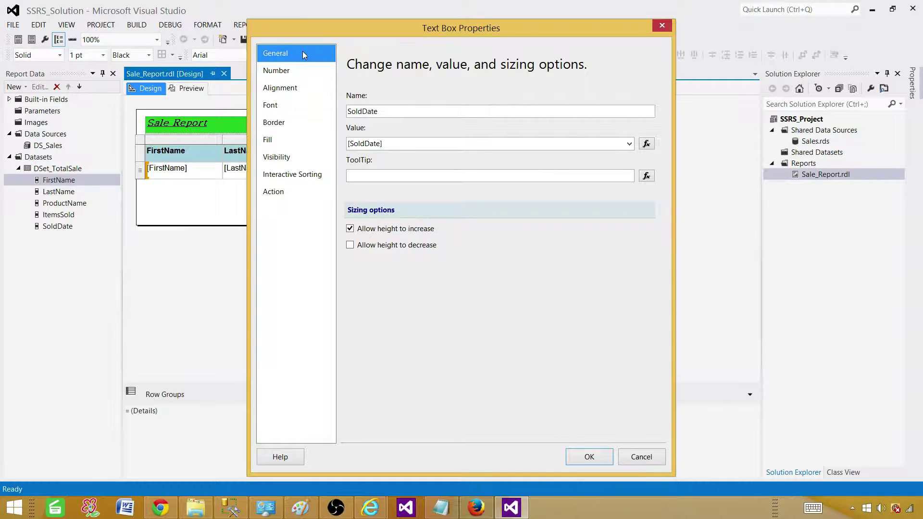
left_click(296, 77)
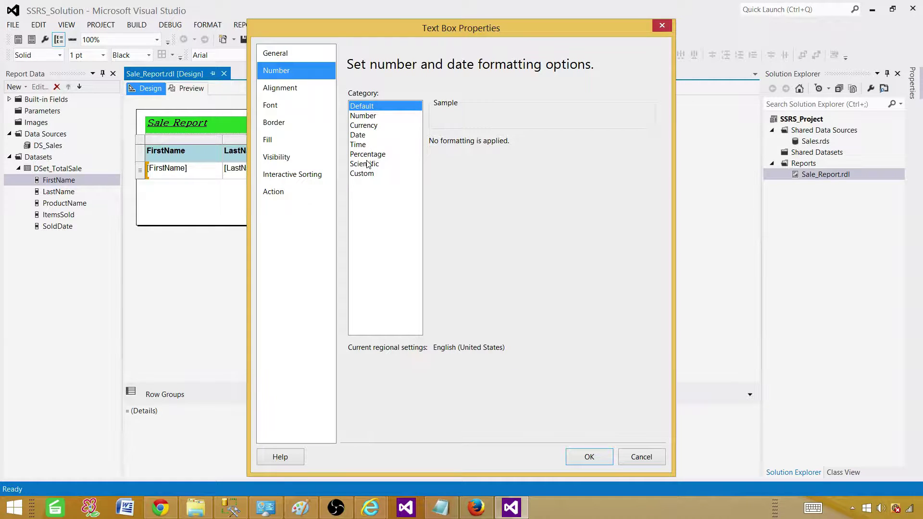
left_click(362, 137)
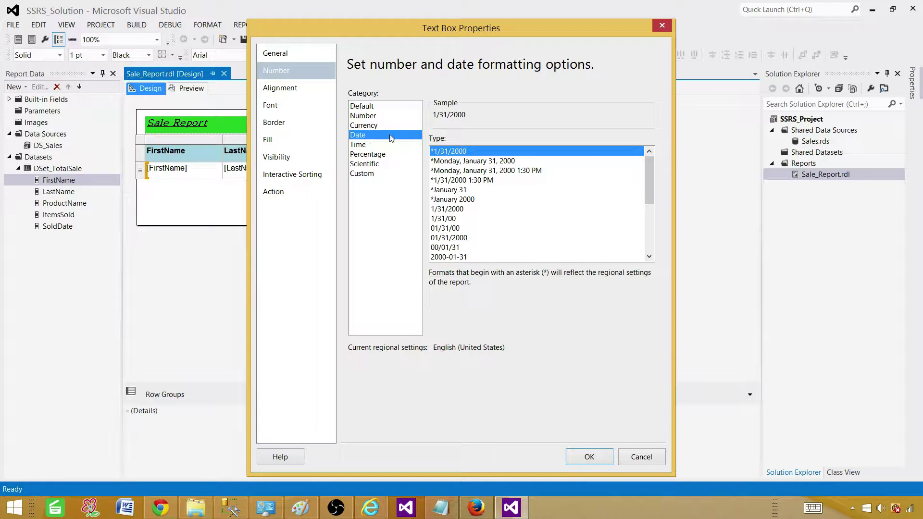
left_click_drag(648, 159, 646, 212)
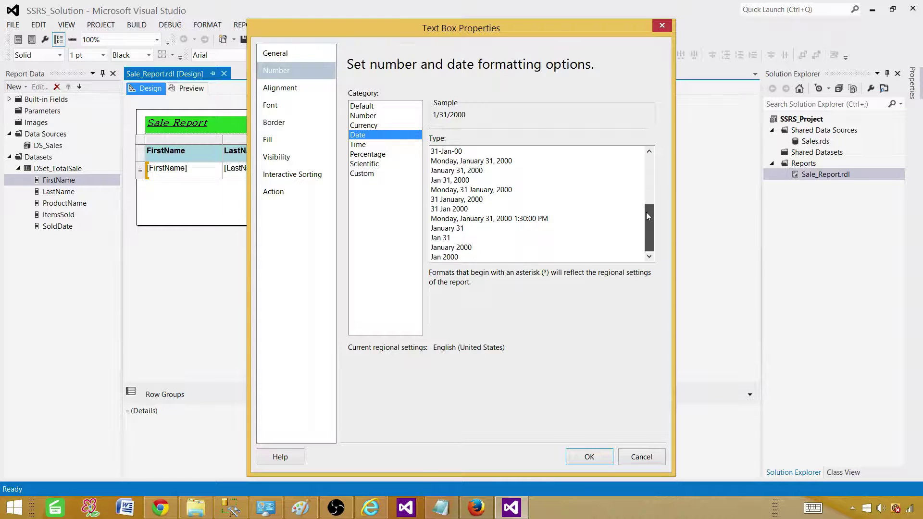
left_click(455, 201)
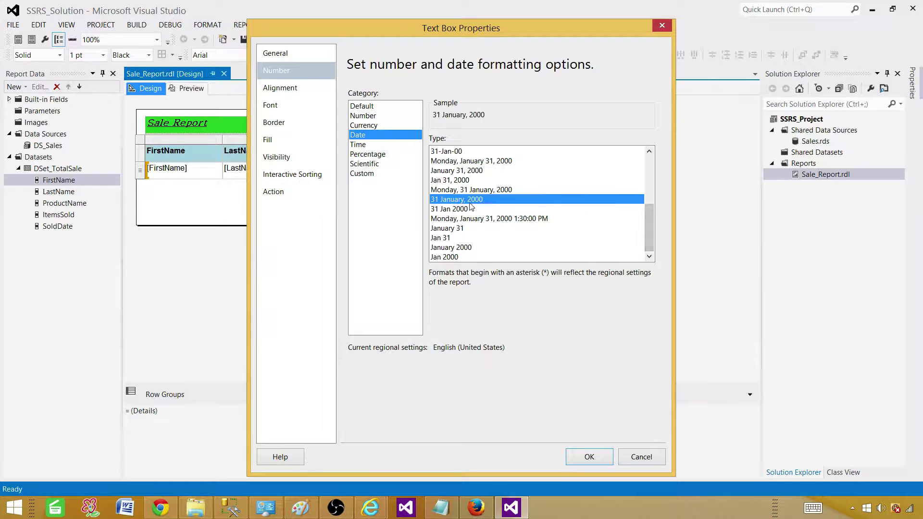
left_click(590, 457)
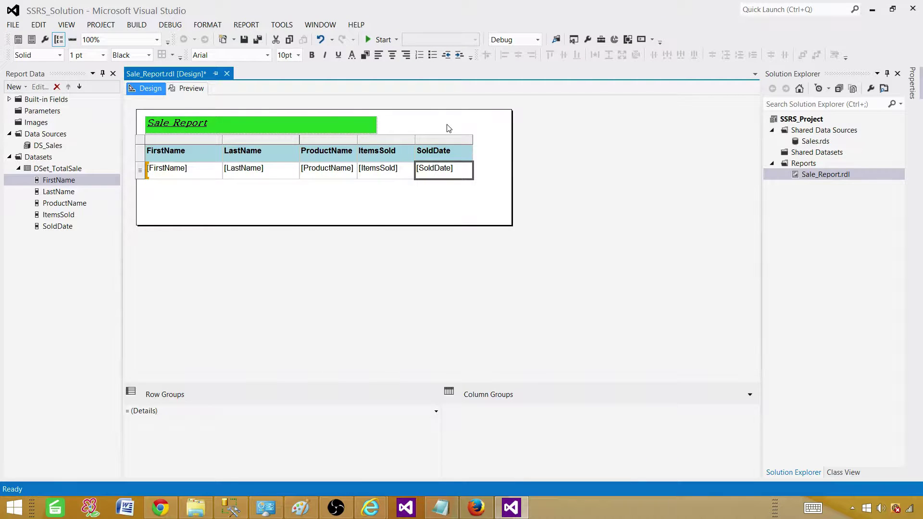
left_click(189, 90)
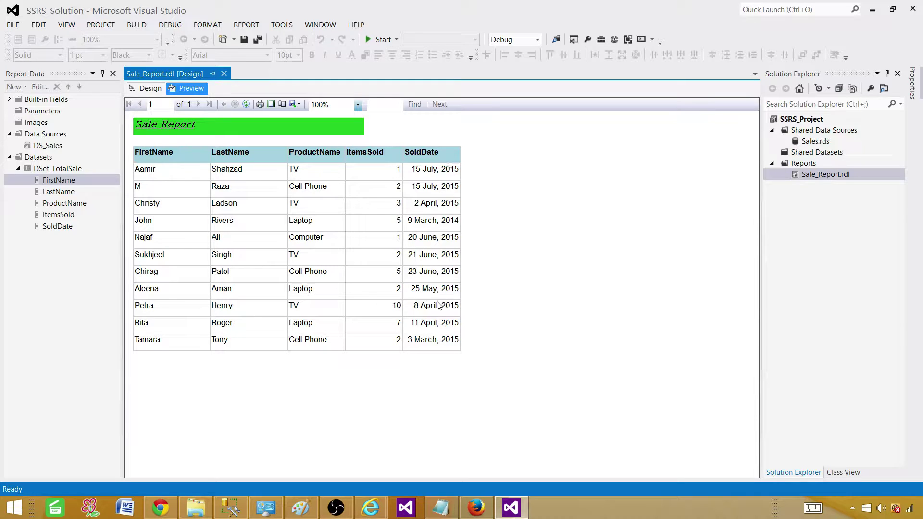
left_click(146, 88)
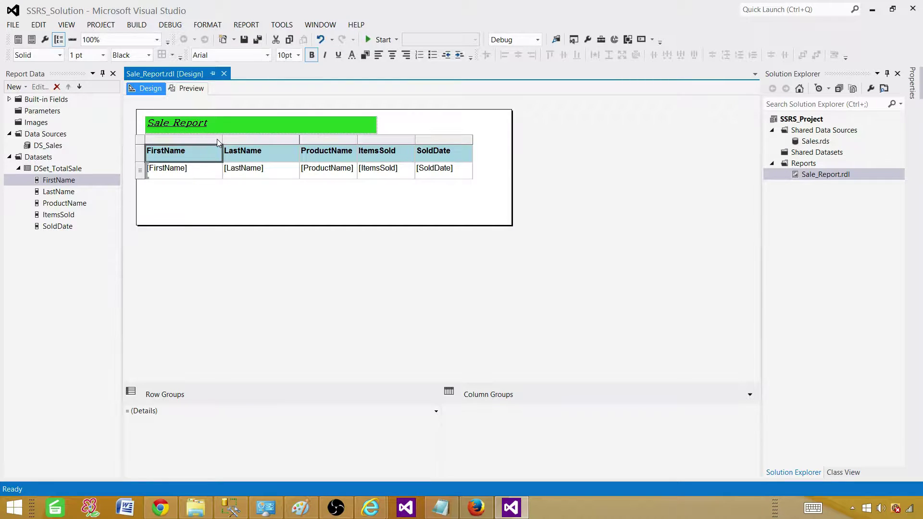
Step: Move the table slightly down and to the right, and place the Sale Report title directly above it with left edges aligned
left_click(176, 145)
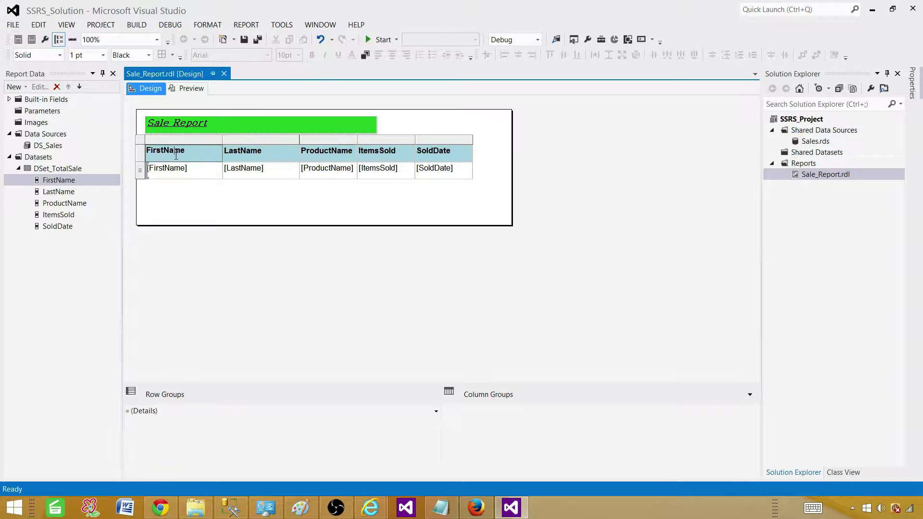
left_click(152, 141)
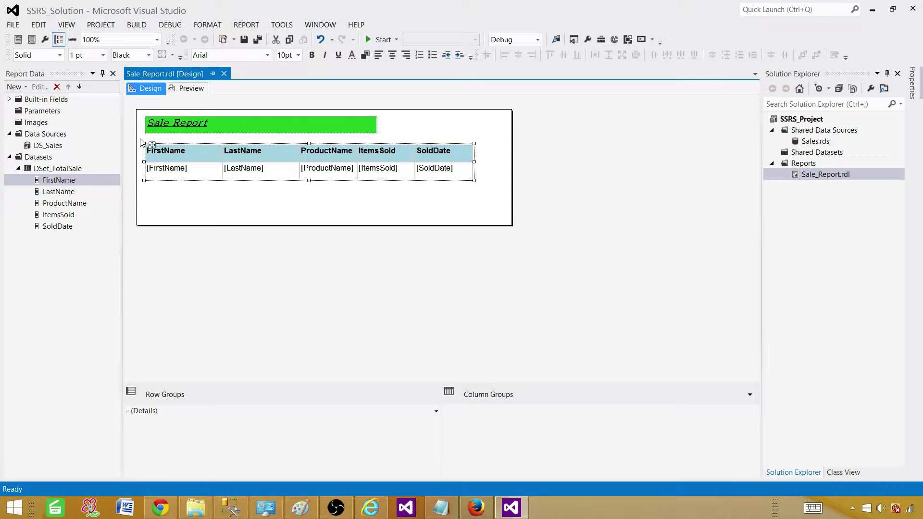
left_click_drag(153, 143, 167, 162)
left_click(349, 126)
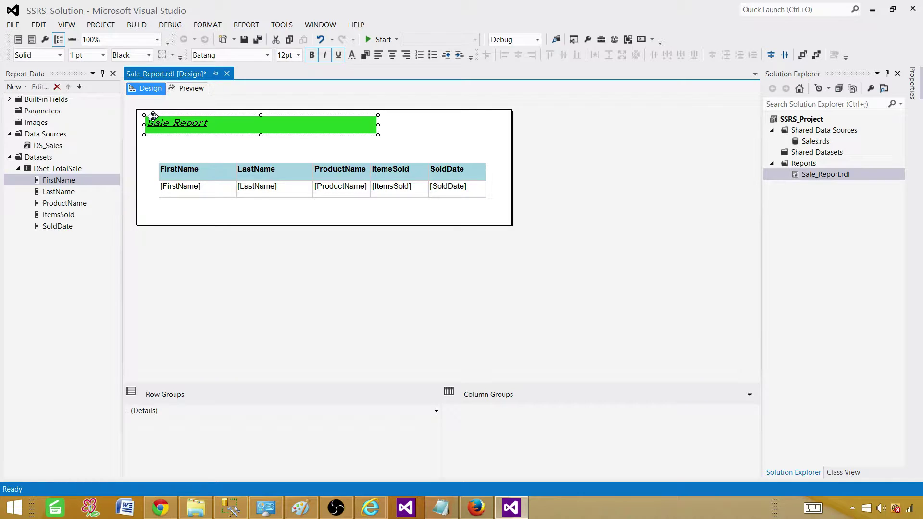
left_click_drag(152, 116, 153, 125)
left_click_drag(165, 137, 165, 139)
left_click(256, 126)
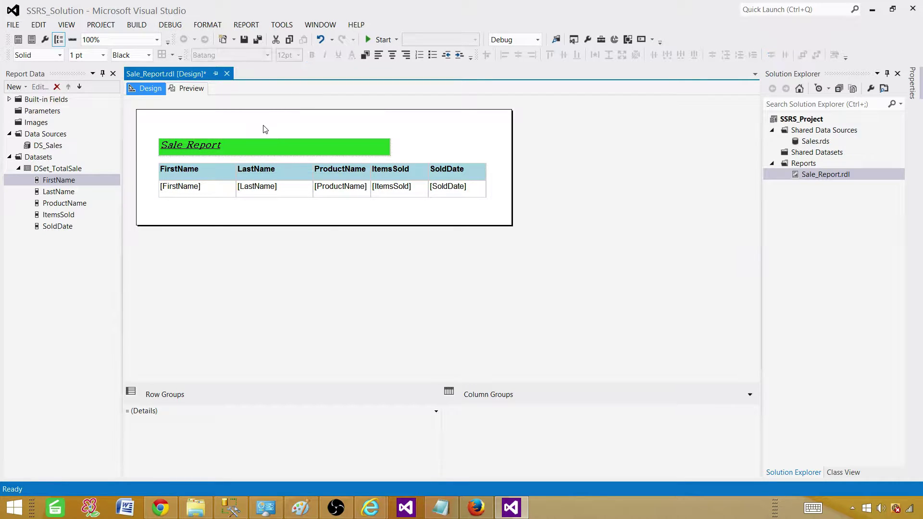
Step: Narrow all five table columns so each fits closely around its header and field text
left_click(216, 176)
left_click(188, 189)
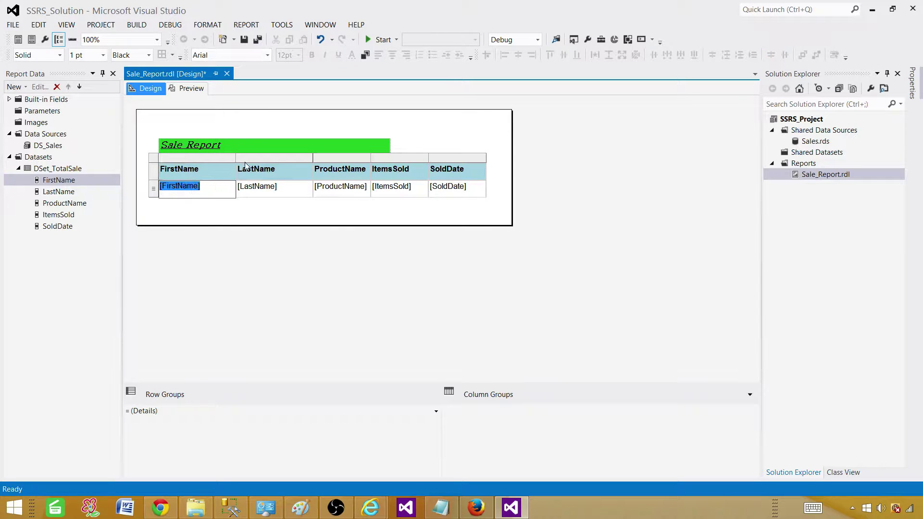
left_click(233, 159)
left_click_drag(231, 159, 211, 159)
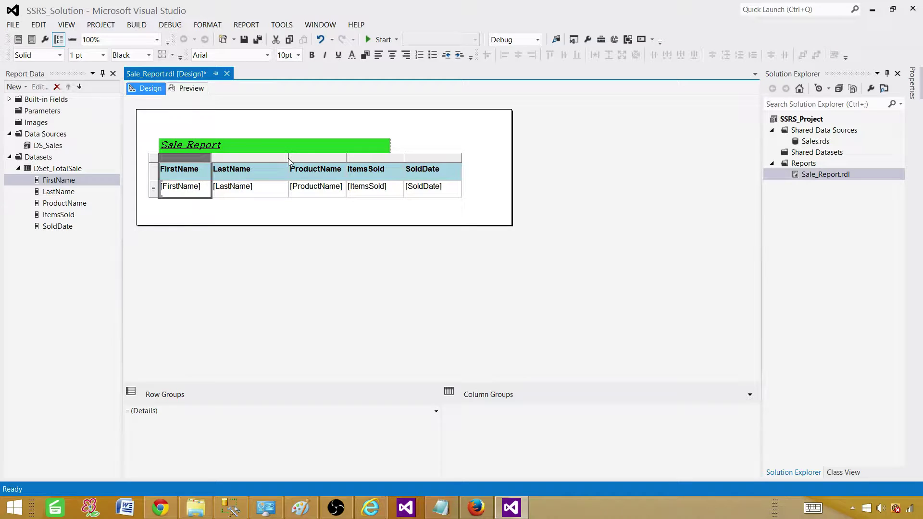
left_click_drag(288, 157, 263, 158)
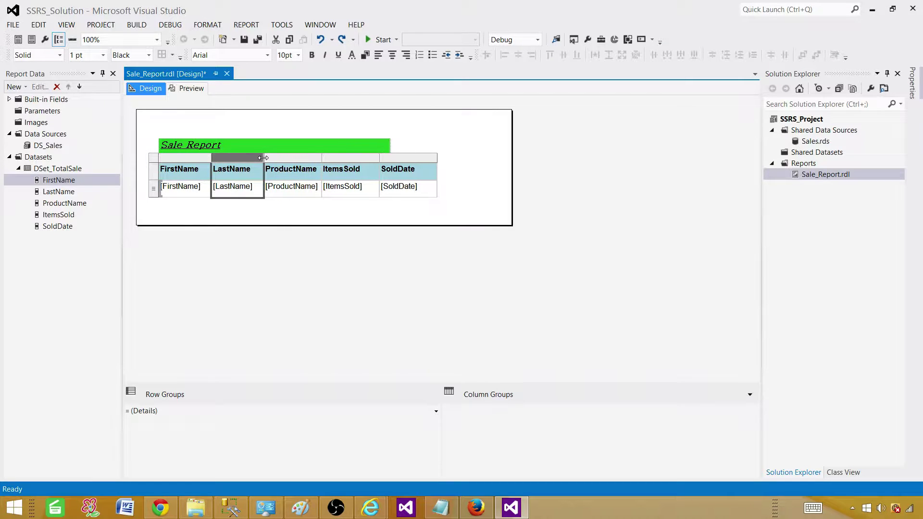
left_click(322, 157)
left_click_drag(322, 157, 319, 158)
left_click_drag(378, 158, 365, 159)
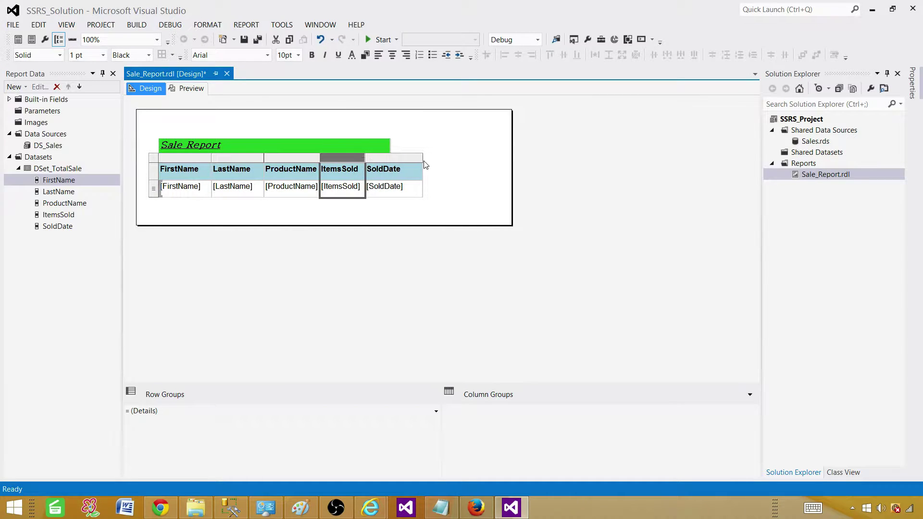
left_click(420, 158)
left_click_drag(421, 158, 407, 158)
left_click(307, 136)
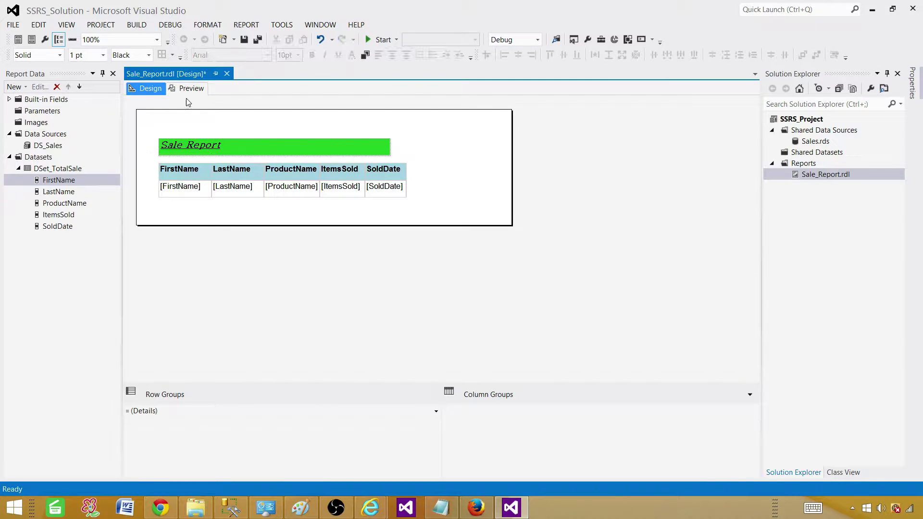
Step: Widen the SoldDate column enough for each date to fit on one line, checking it in the report preview
left_click(194, 91)
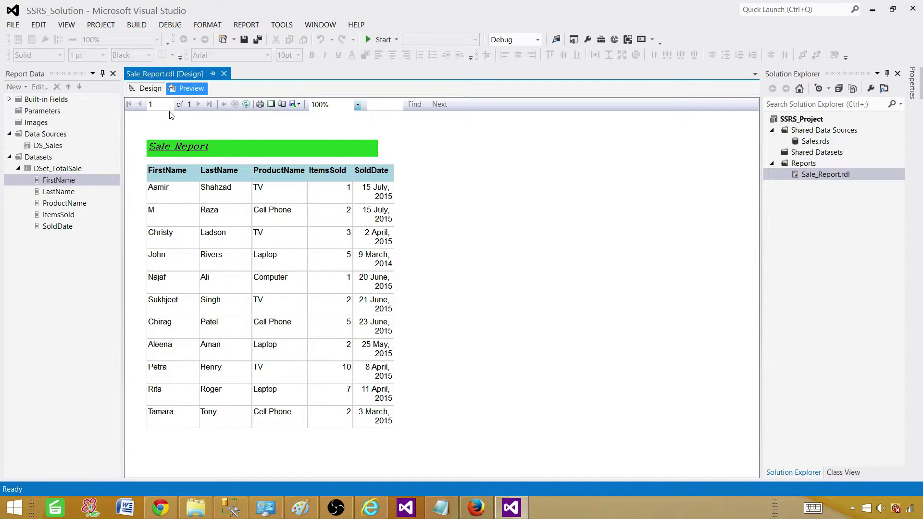
left_click(150, 88)
left_click(389, 171)
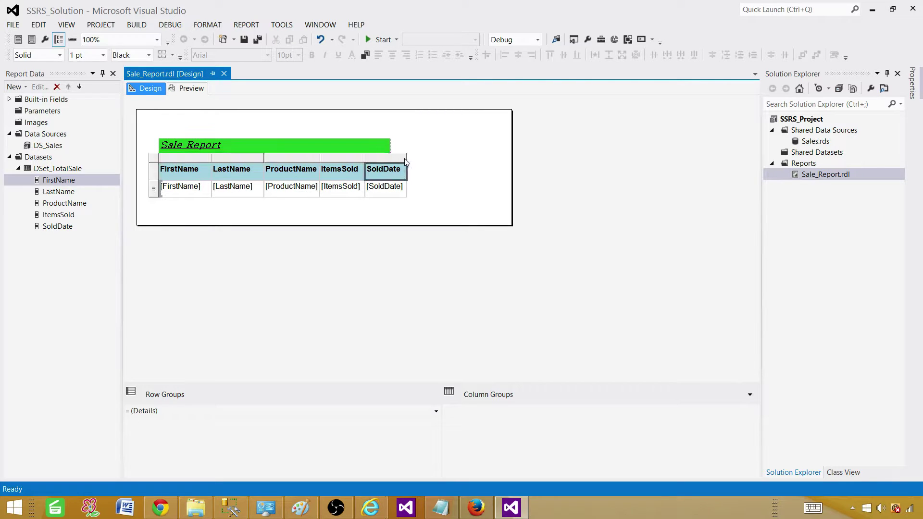
left_click_drag(406, 159, 425, 153)
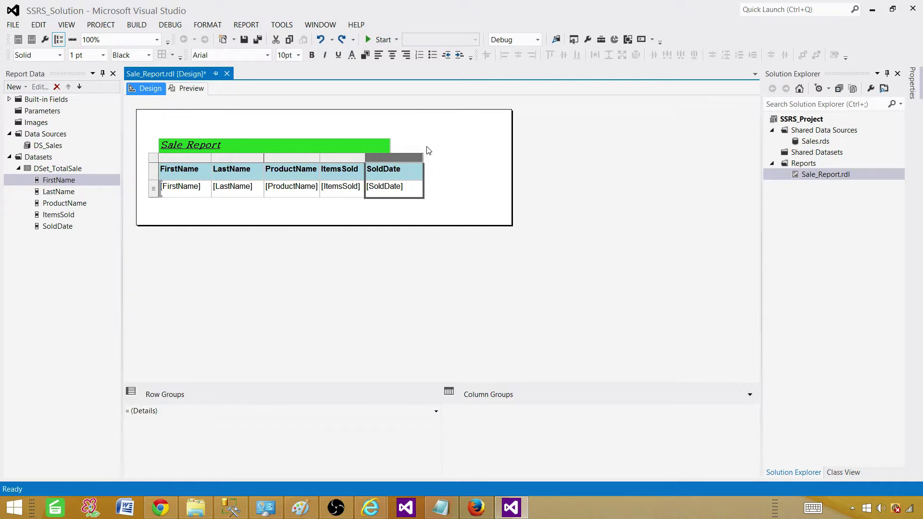
left_click(198, 88)
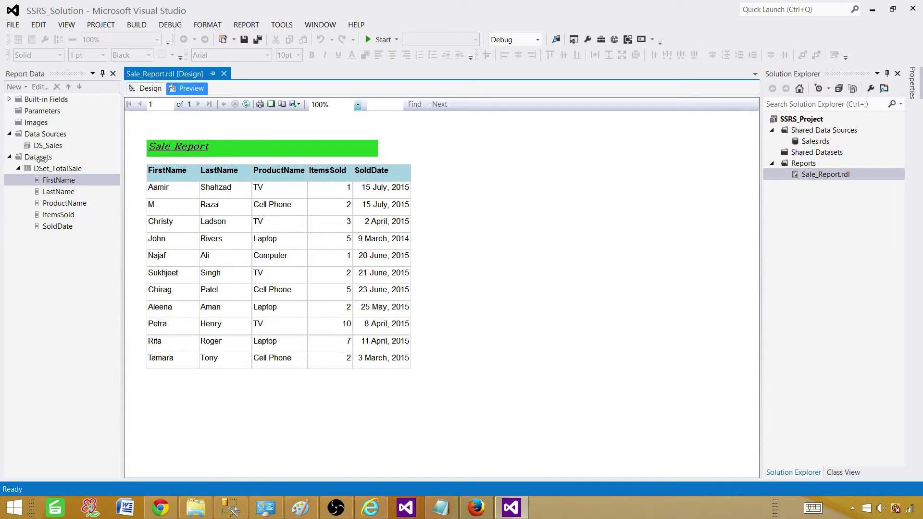
left_click(146, 88)
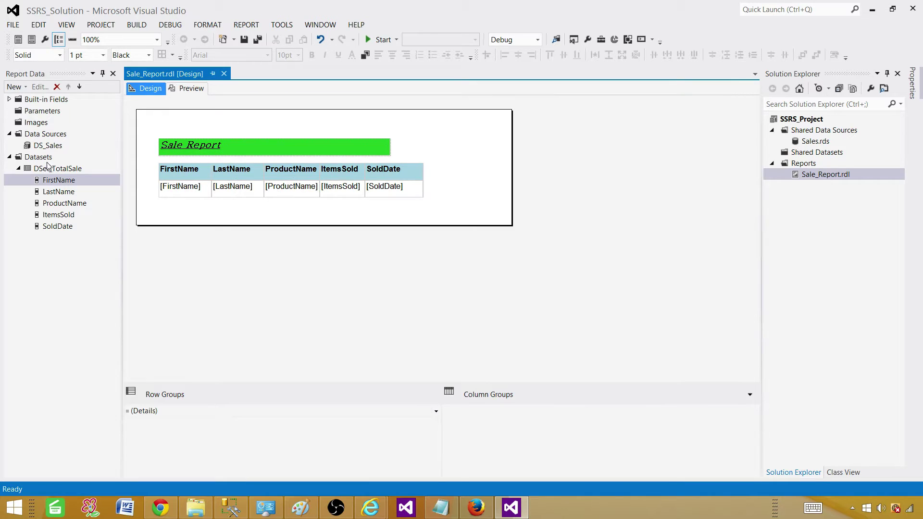
left_click(48, 158)
right_click(49, 157)
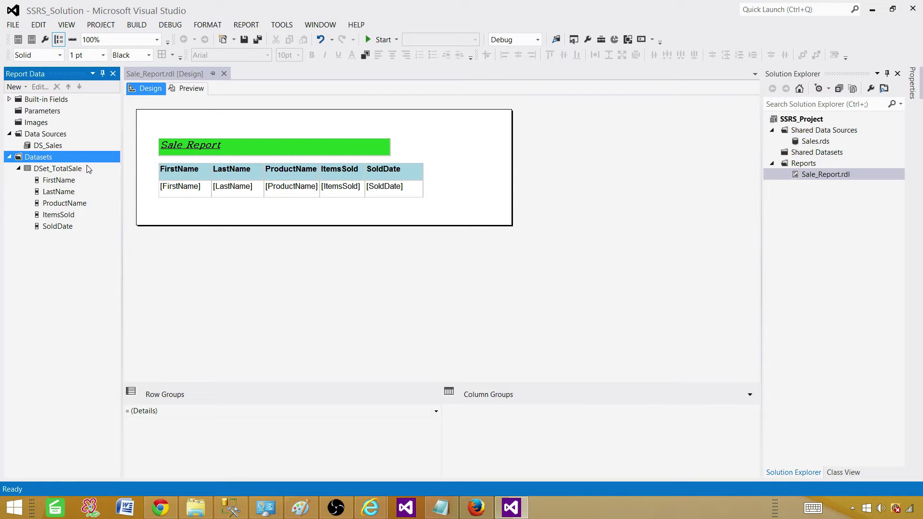
left_click(88, 165)
left_click(384, 182)
left_click(372, 192)
left_click(418, 274)
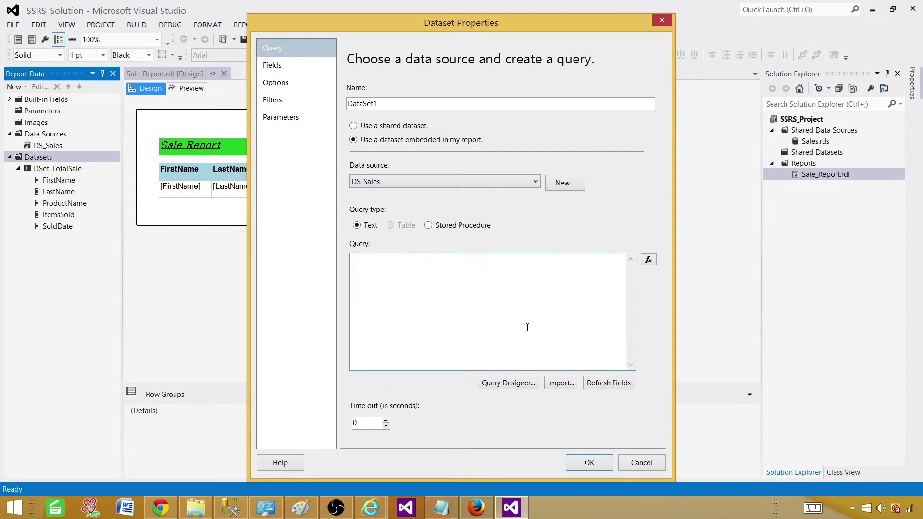
left_click(642, 464)
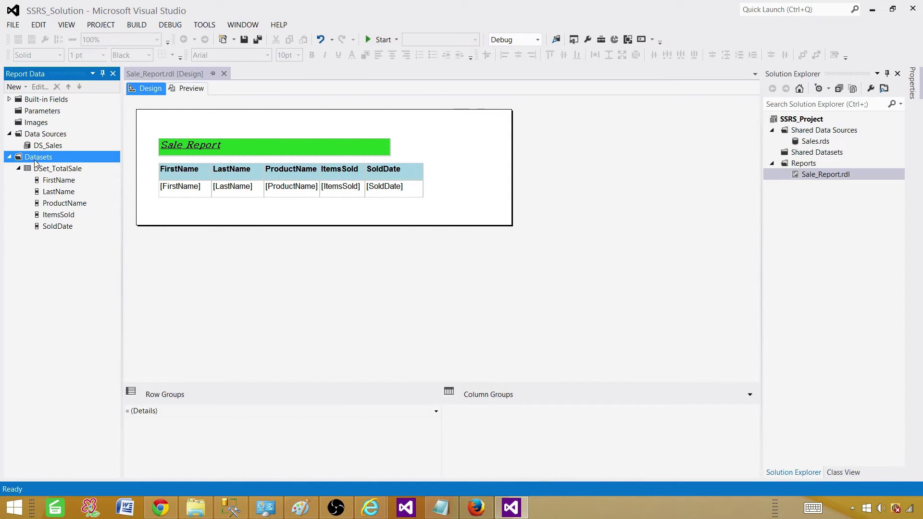
Step: Preview the finished Sale Report with its formatted title and table
left_click_drag(178, 209, 409, 218)
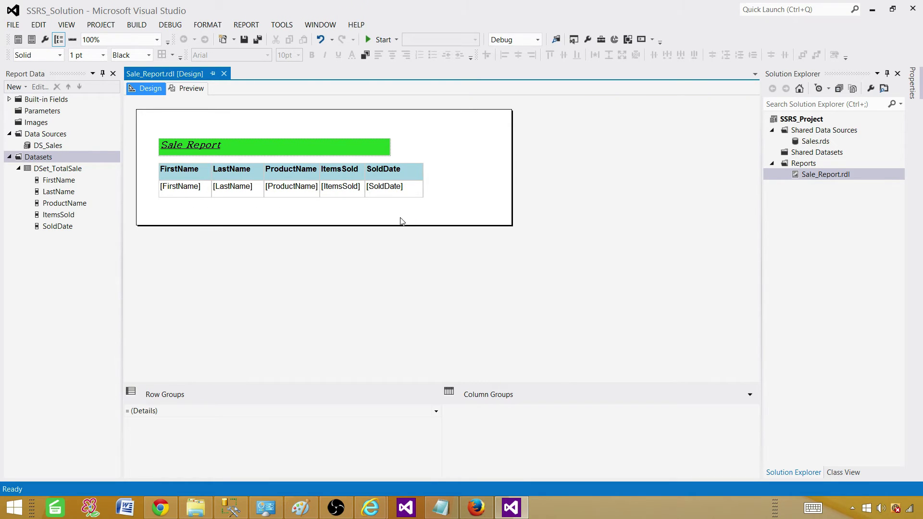
left_click(186, 92)
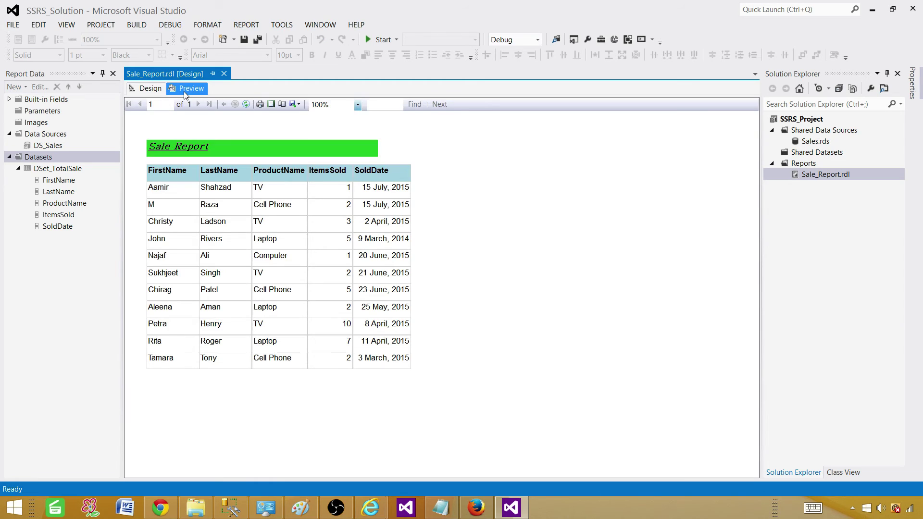